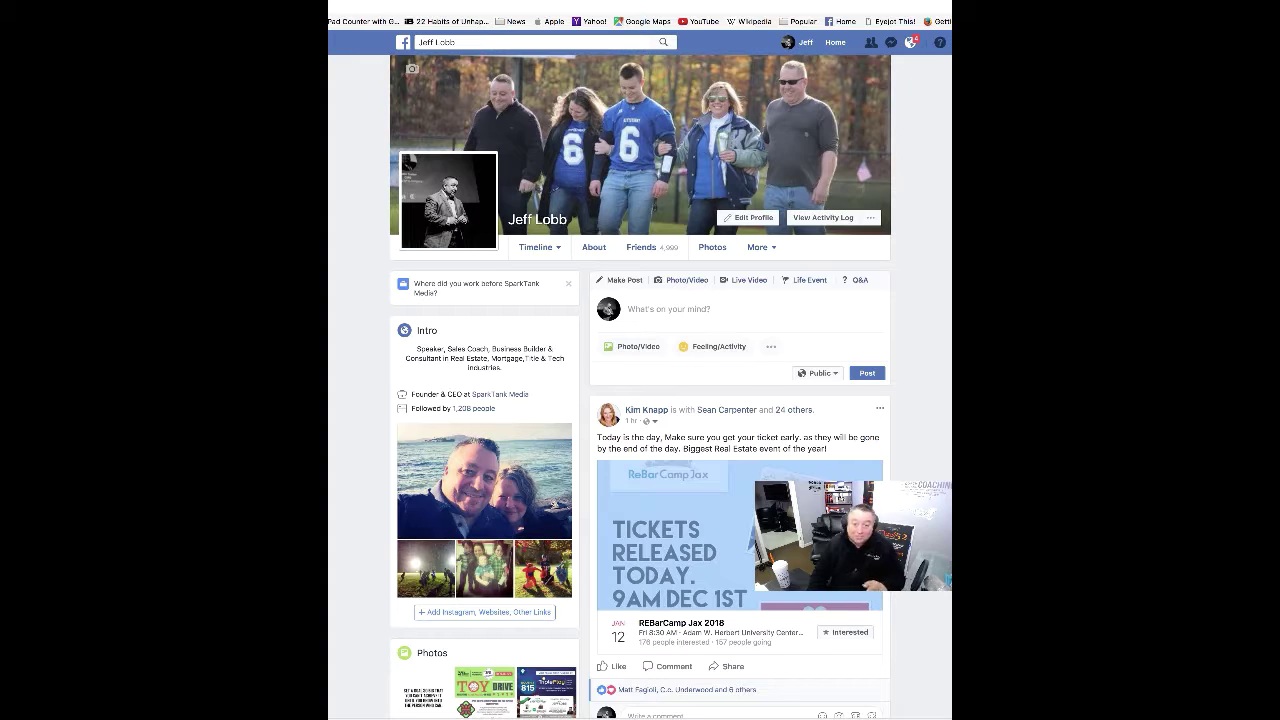
Go to the Friend Lists page from the home feed and start a new list named Family First Funding.
left_click(922, 77)
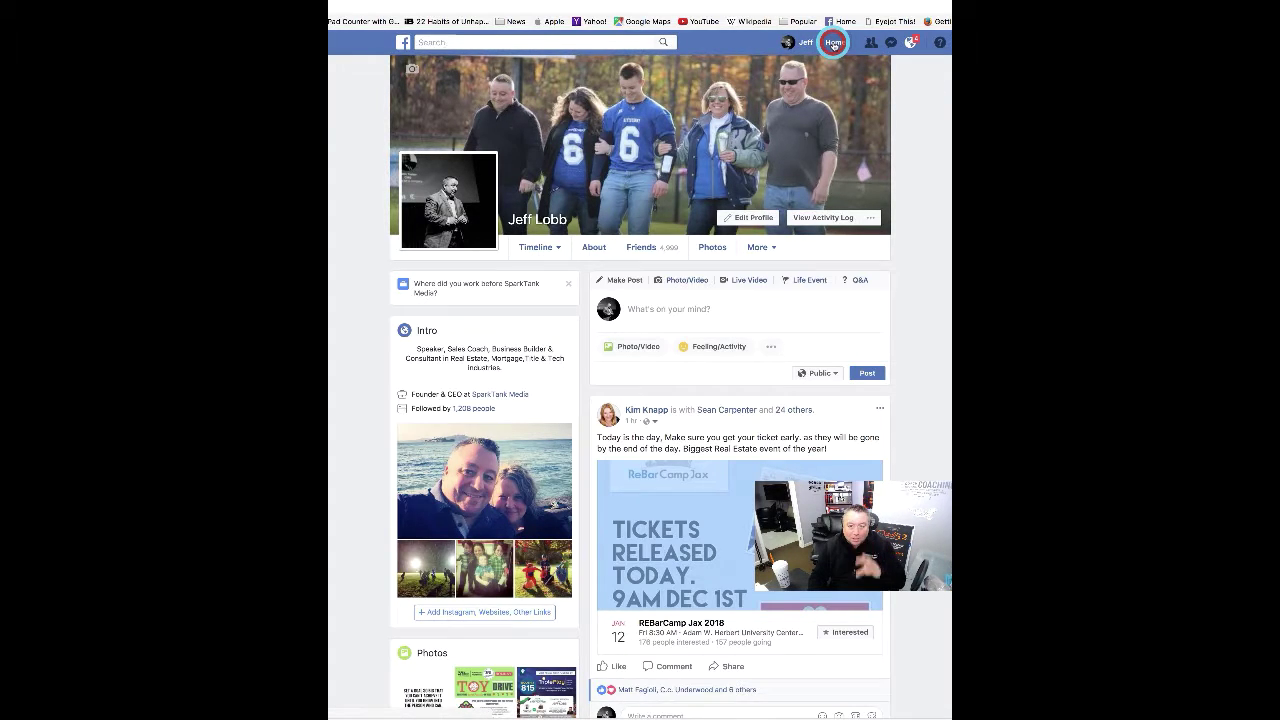
left_click(834, 43)
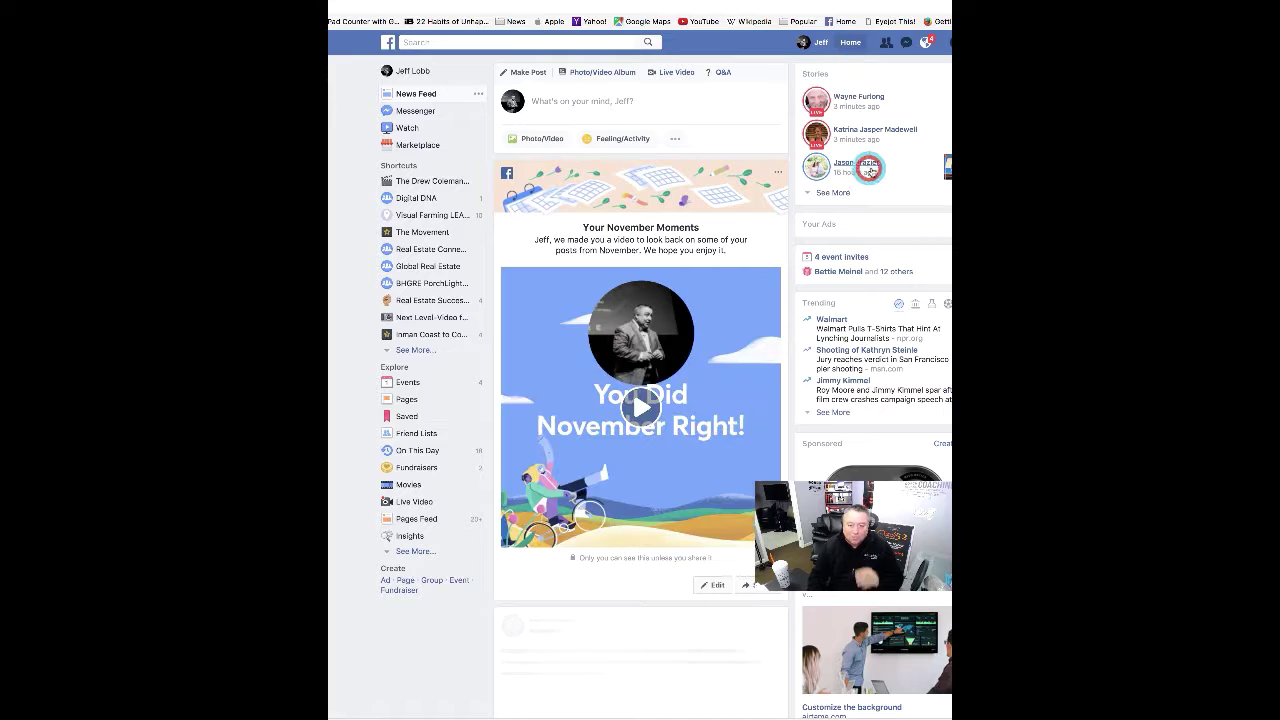
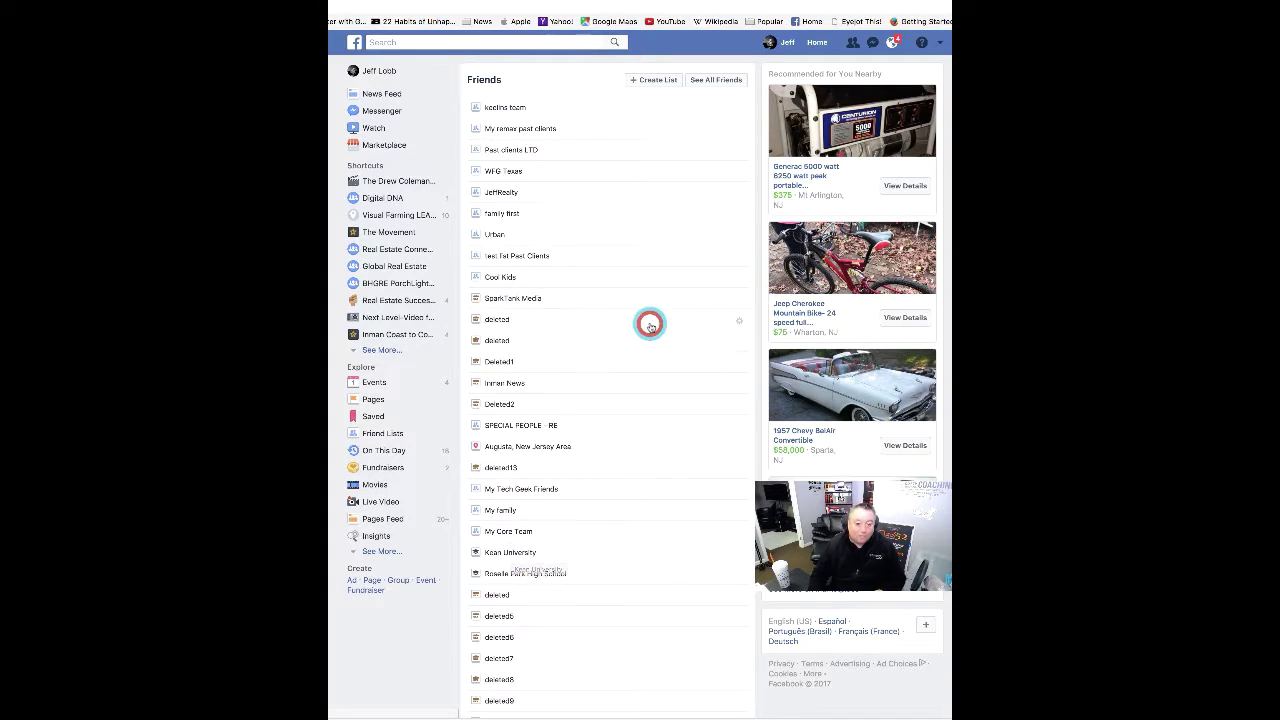
left_click(653, 81)
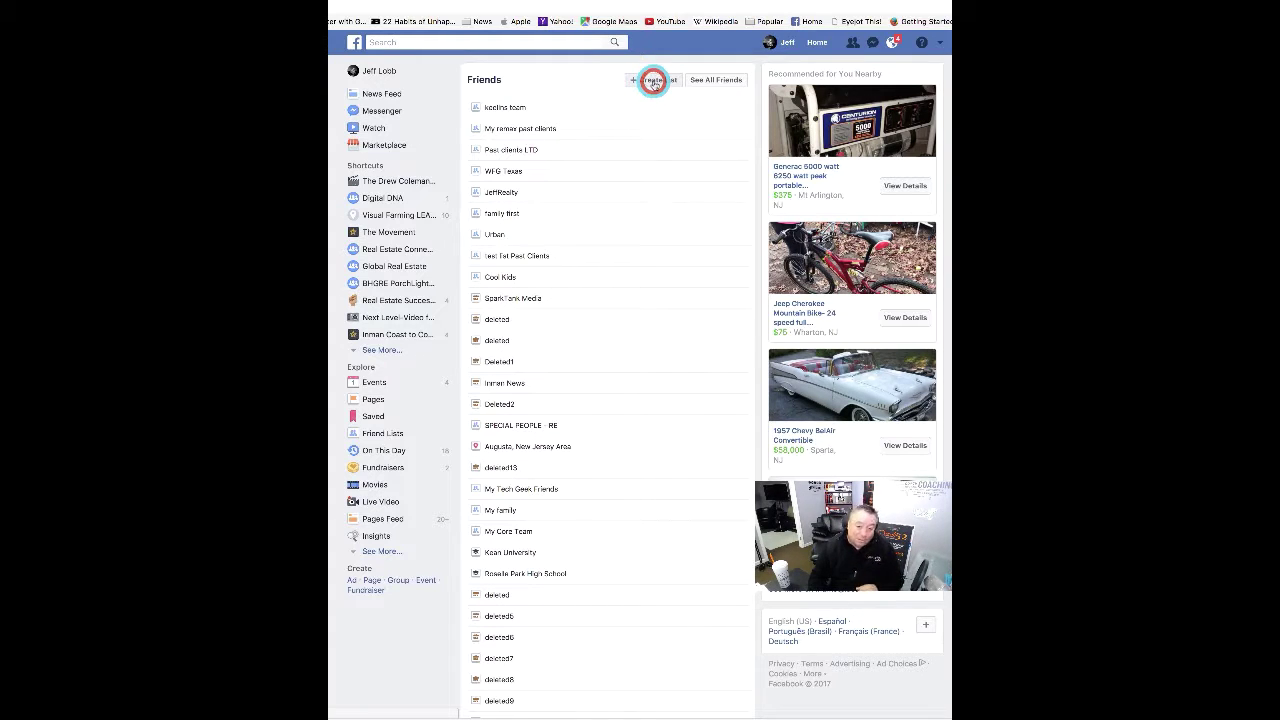
left_click(653, 81)
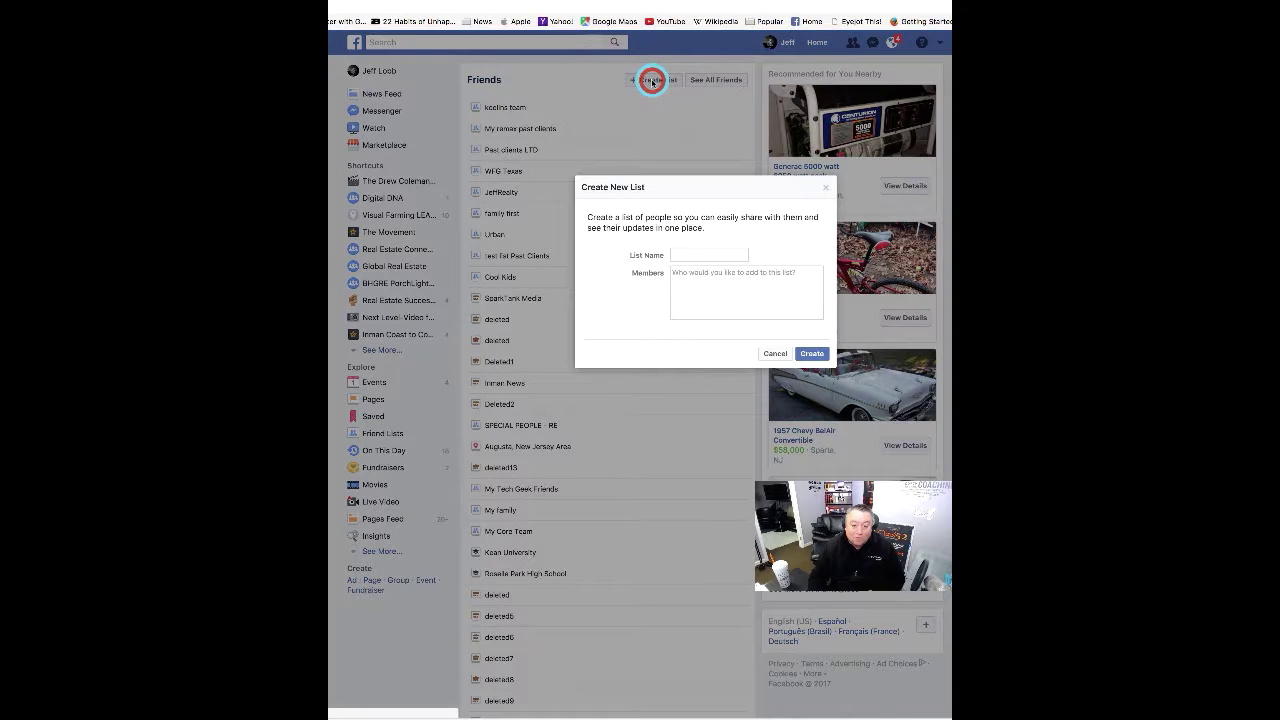
left_click(688, 259)
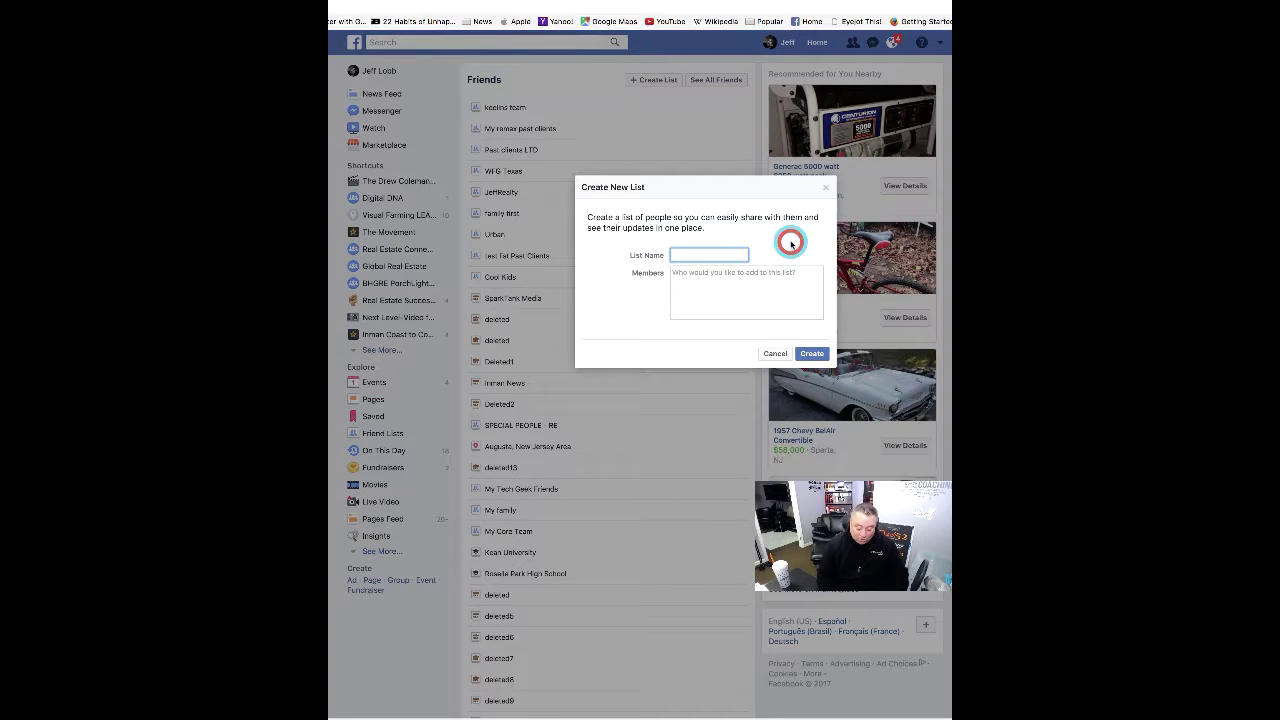
type("Family First Funding")
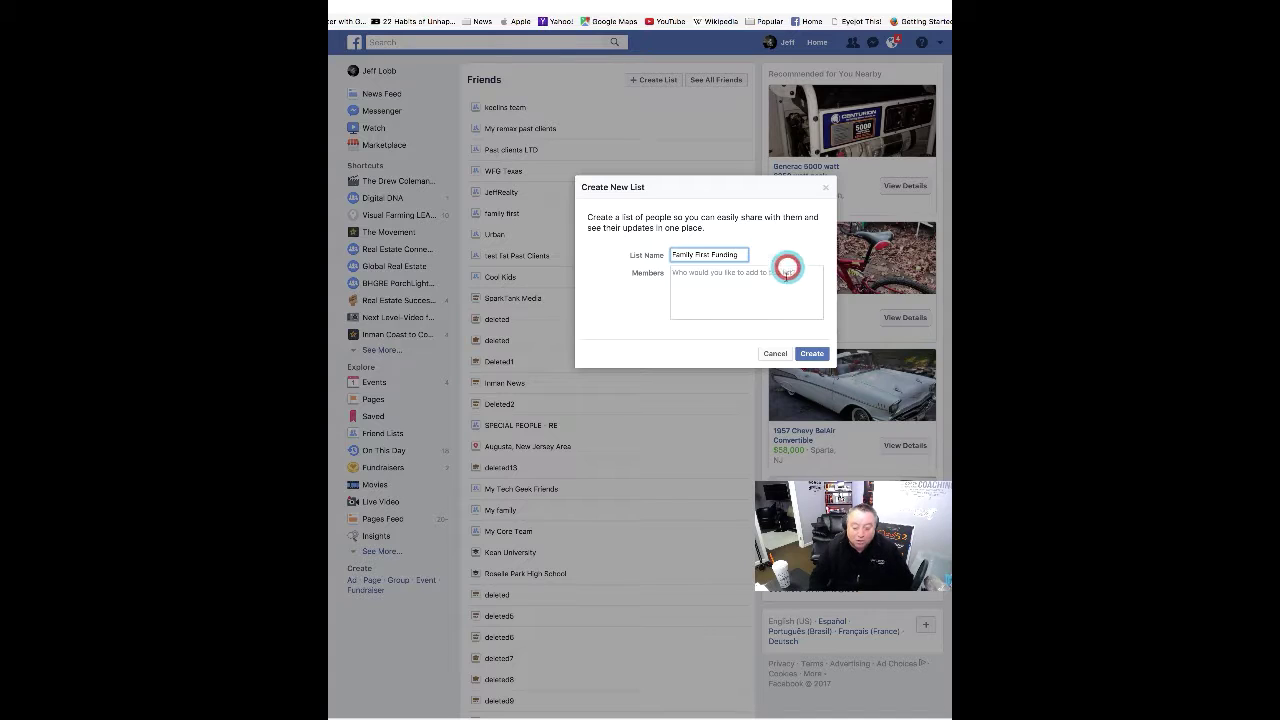
Add two friends as the first members of the new list, searching for each by first name.
left_click(753, 279)
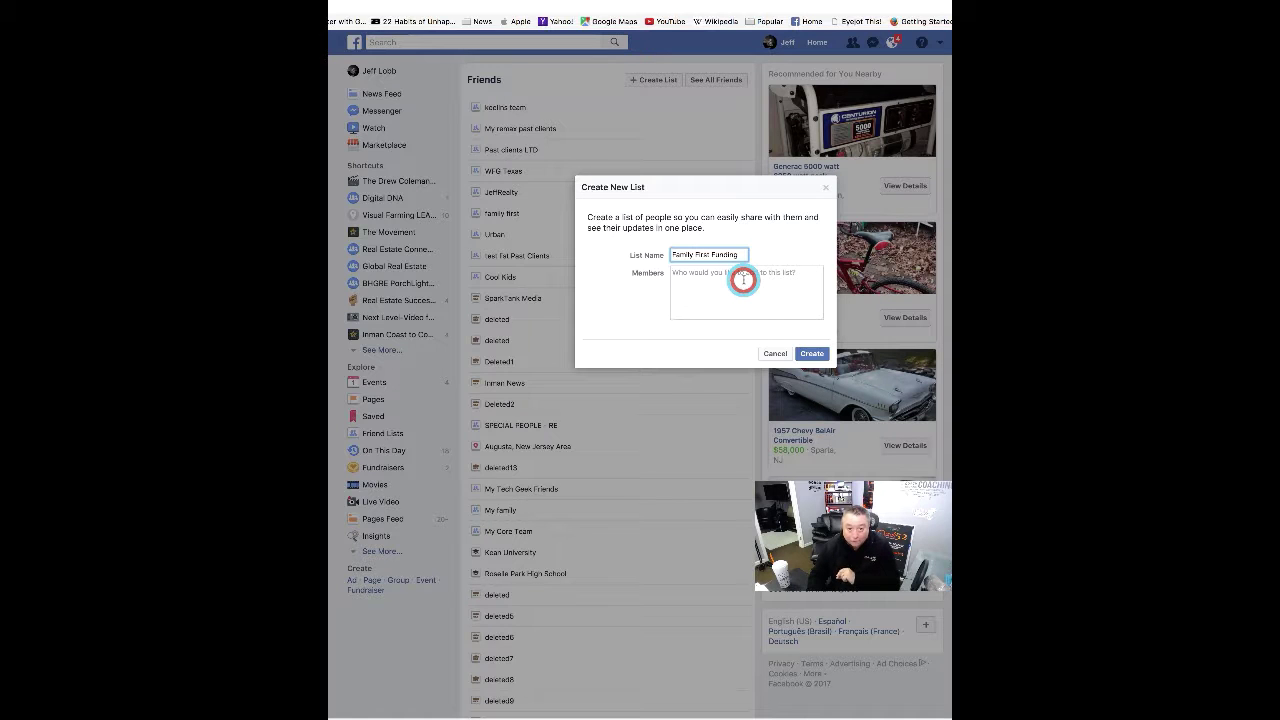
left_click(743, 279)
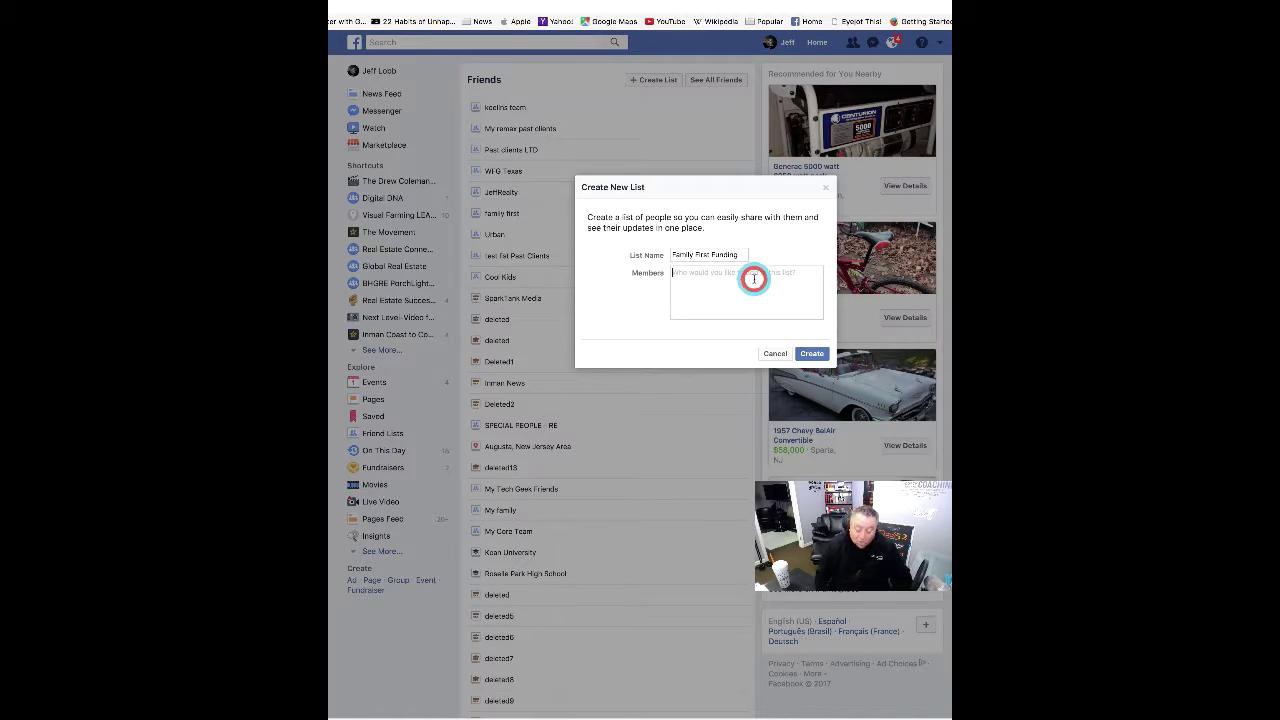
type("lauren")
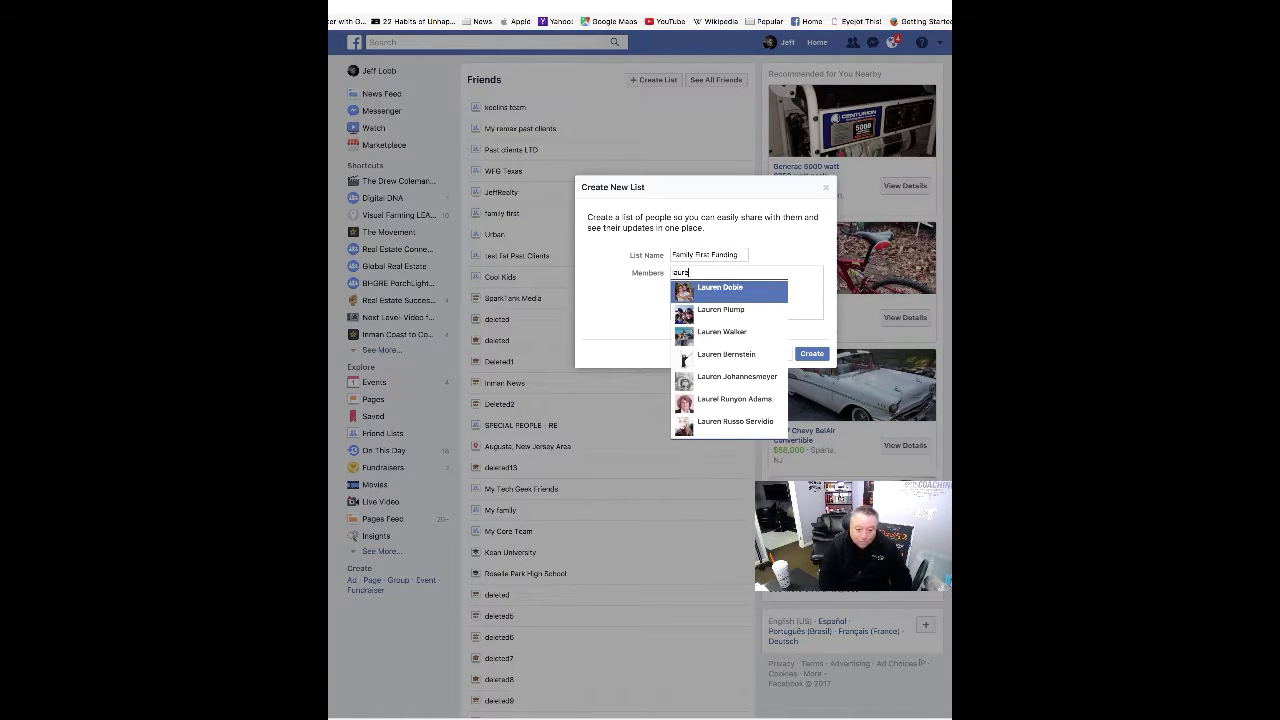
left_click(745, 288)
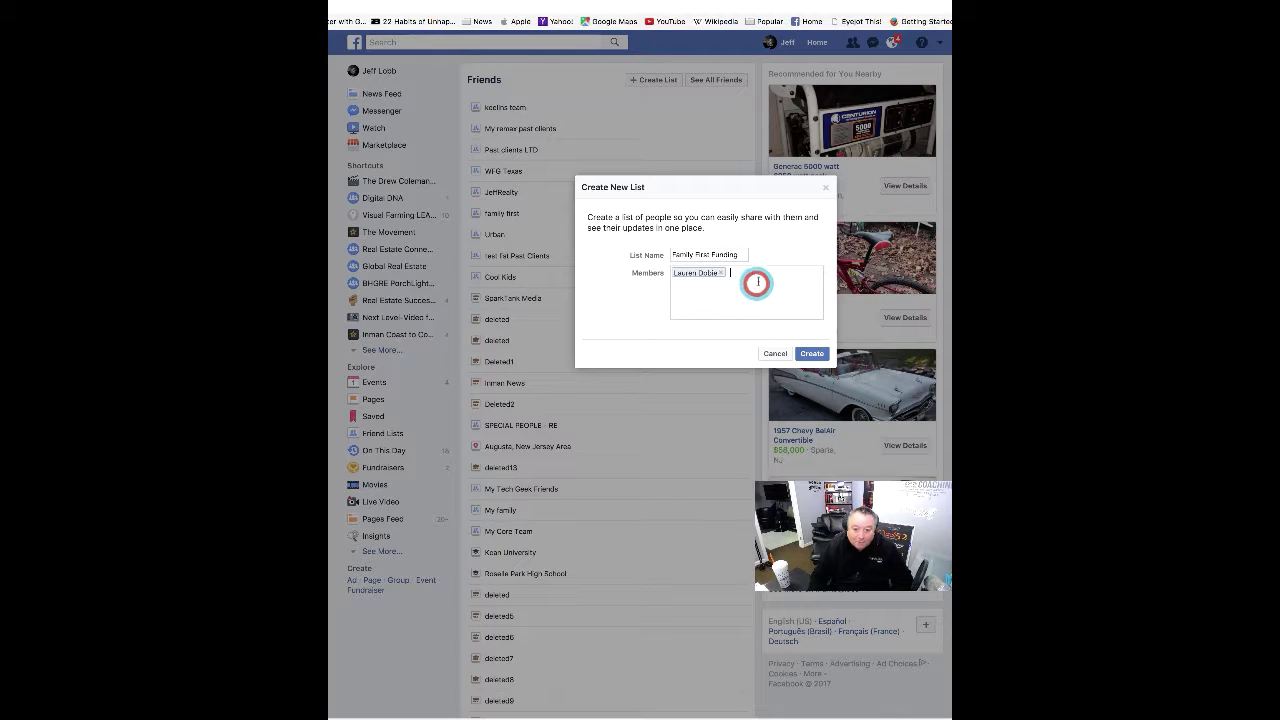
type("scott")
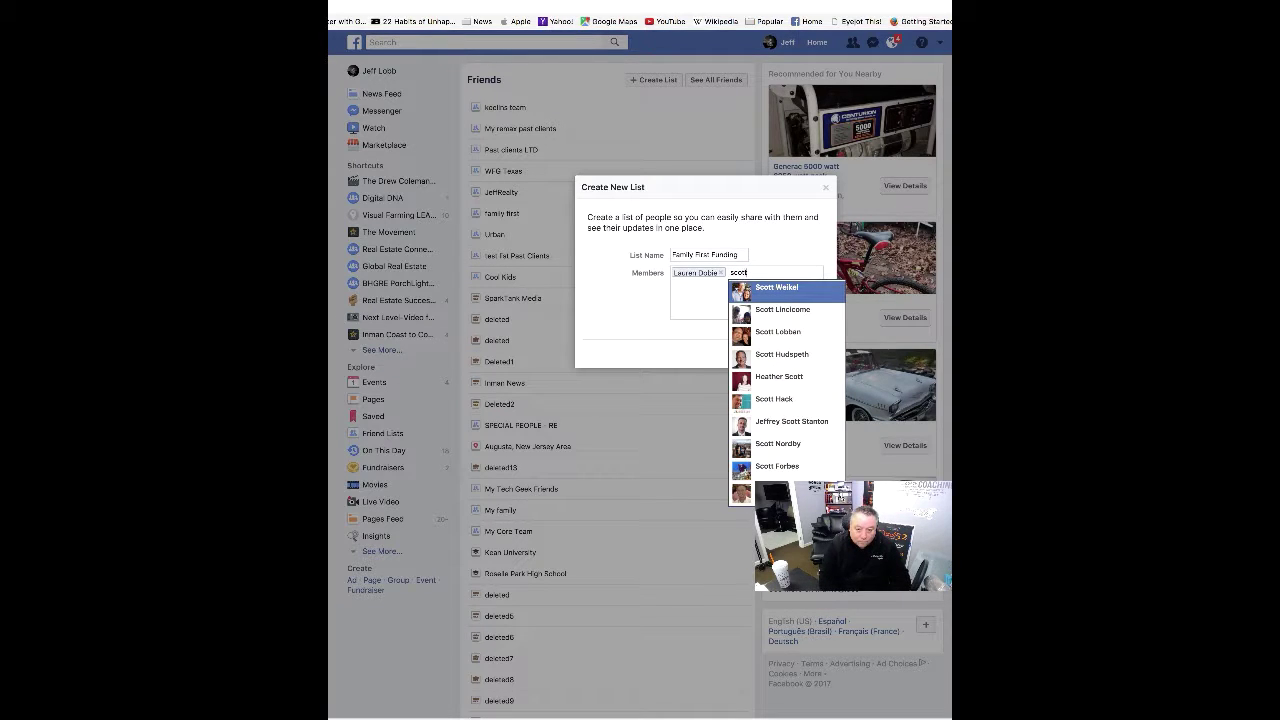
left_click(766, 287)
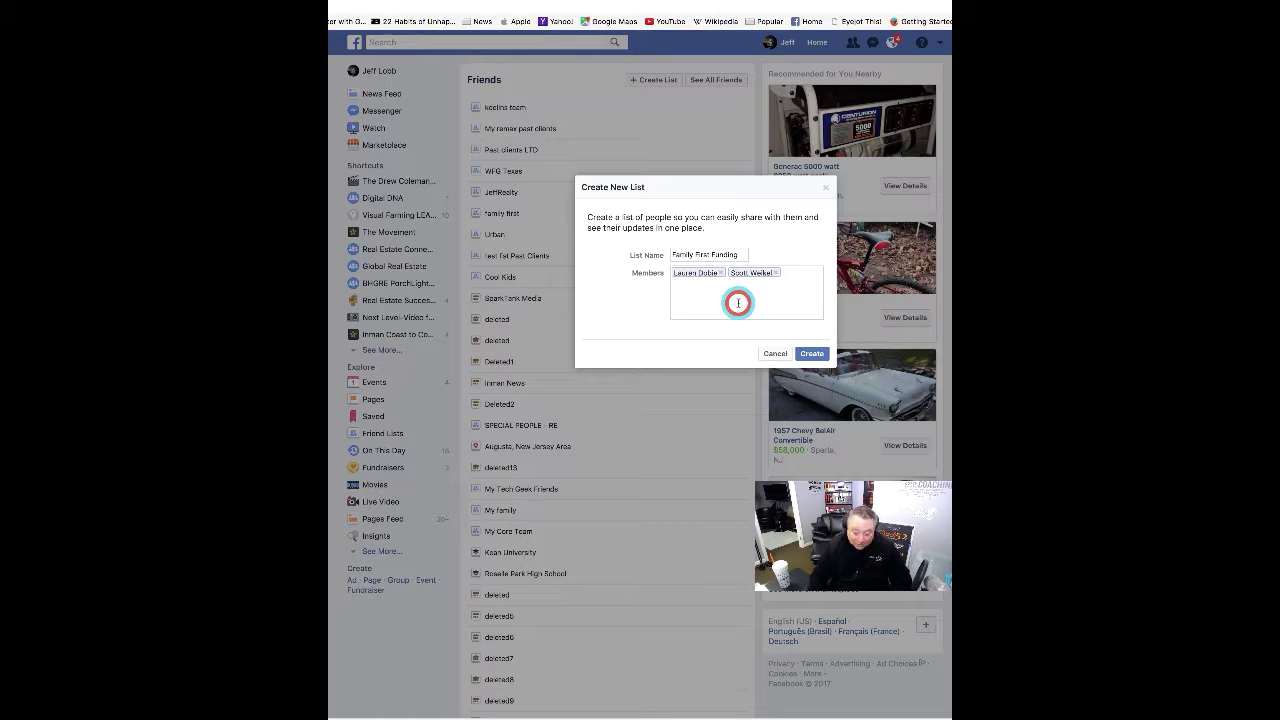
Add a third friend to the new list's members, correcting the search text to find the right name.
type("good")
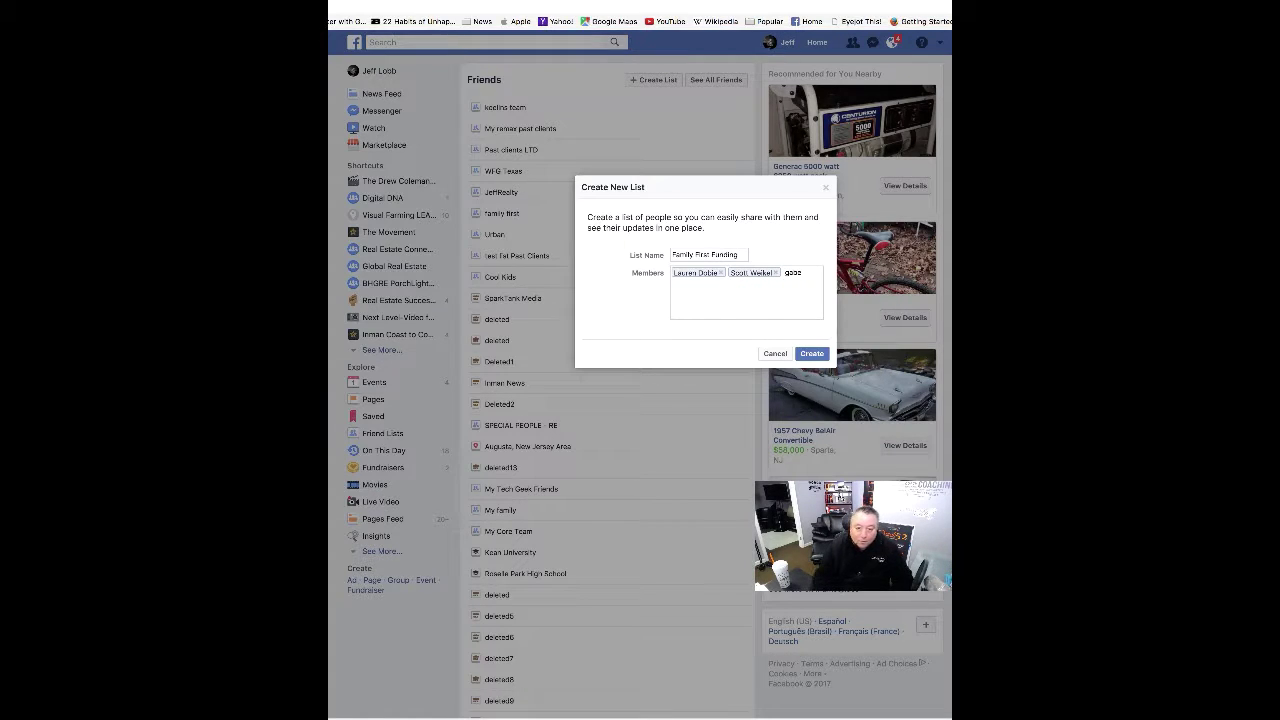
key("BackSpace")
key("BackSpace")
key("BackSpace")
type("a")
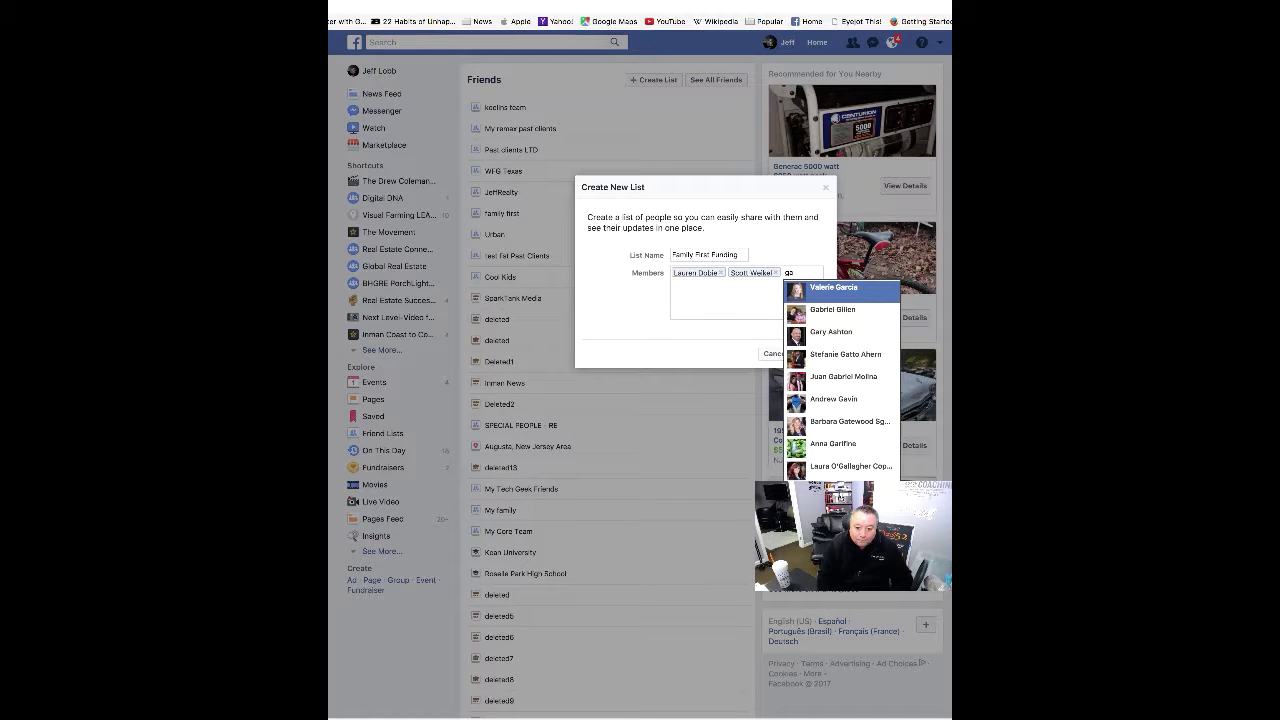
left_click(797, 309)
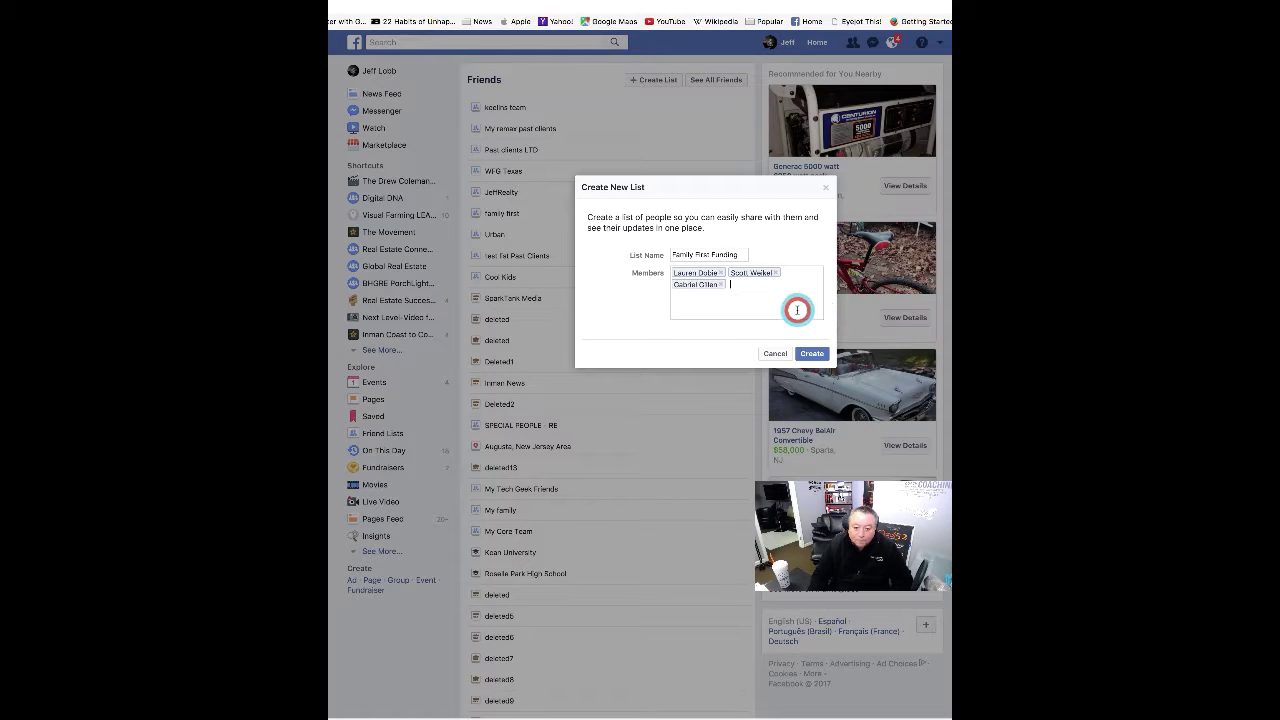
Add two more friends as members and create the Family First Funding list.
type("dere")
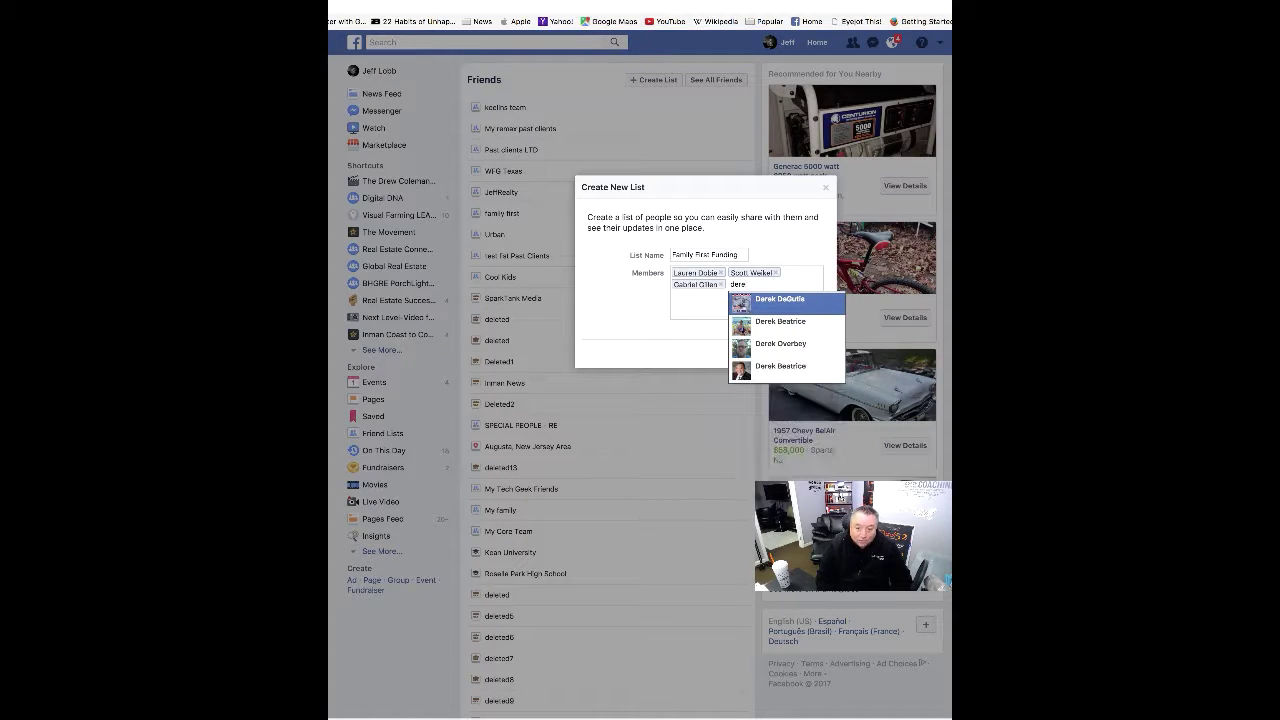
left_click(806, 299)
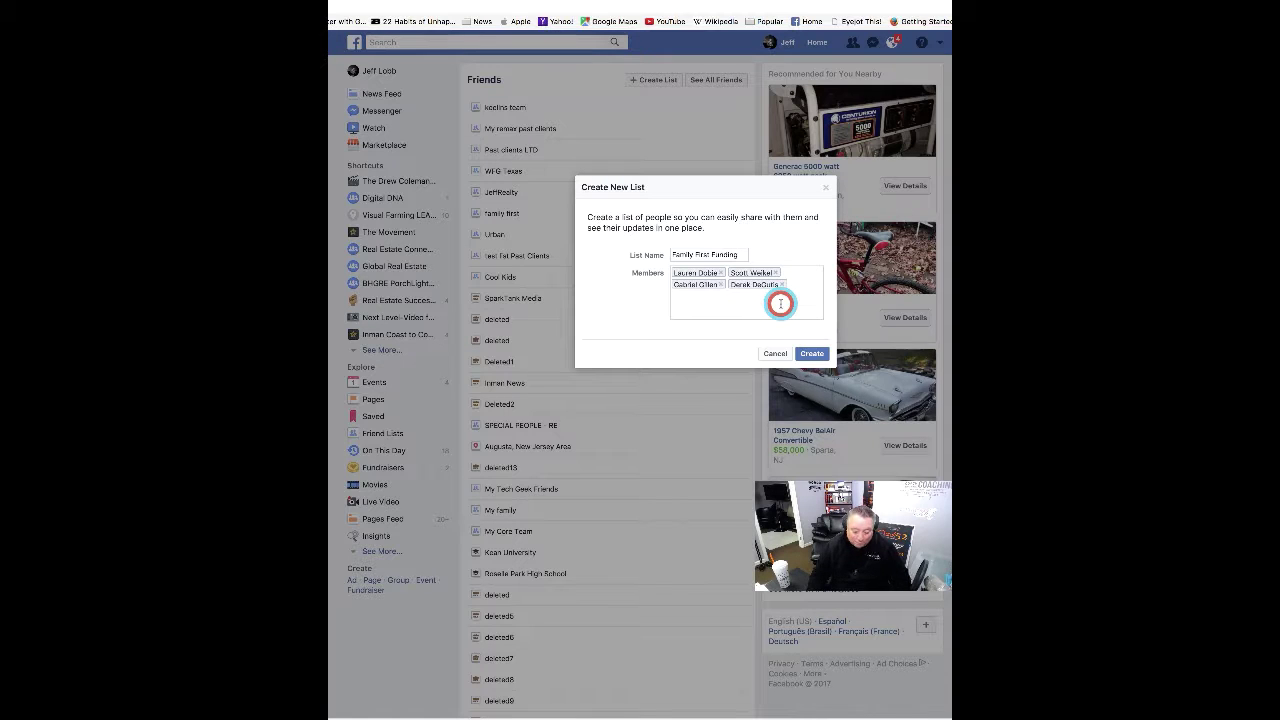
type("tom")
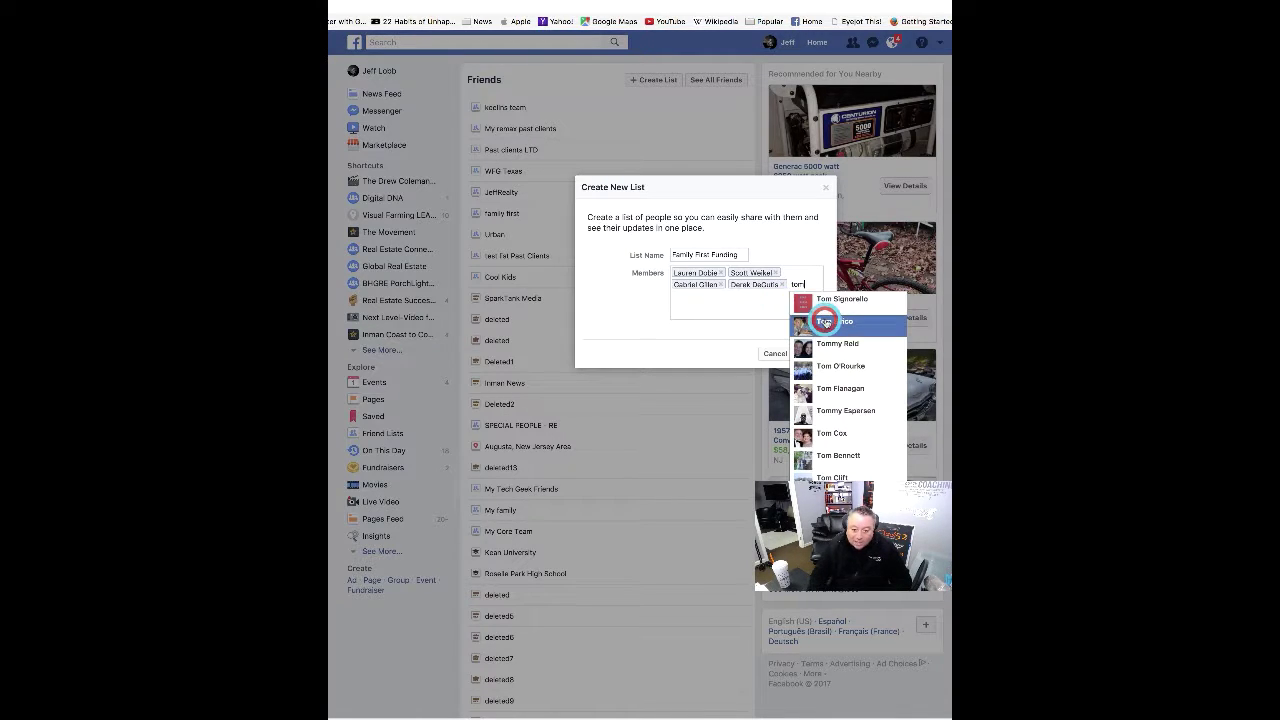
left_click(806, 320)
left_click(739, 299)
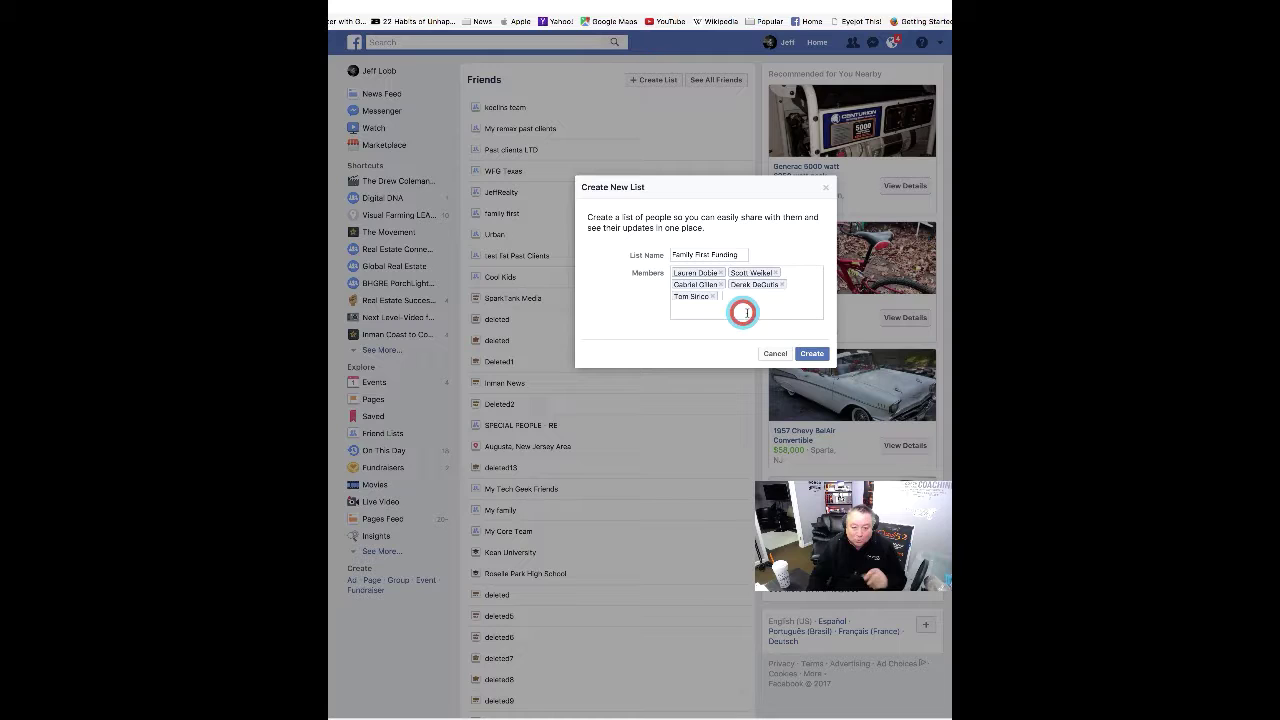
left_click(812, 354)
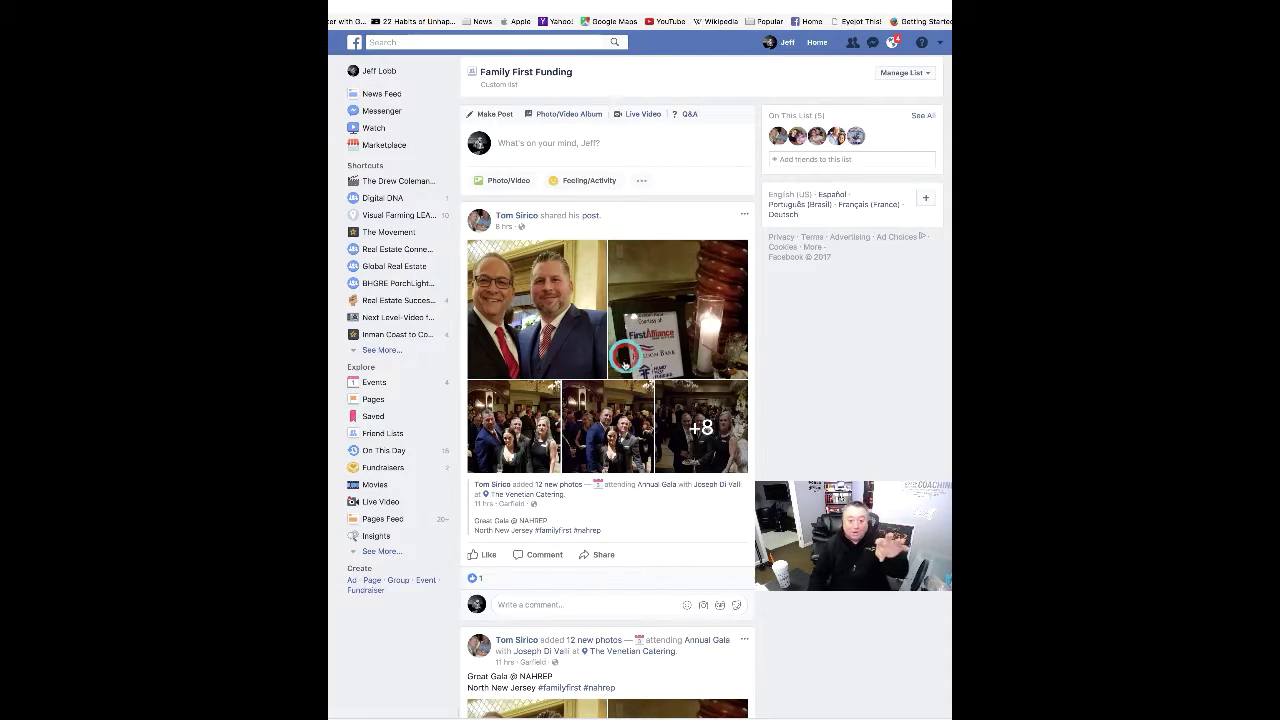
Review the members' posts in the Family First Funding list's feed.
scroll(624, 362, "down", 1)
scroll(624, 362, "down", 1)
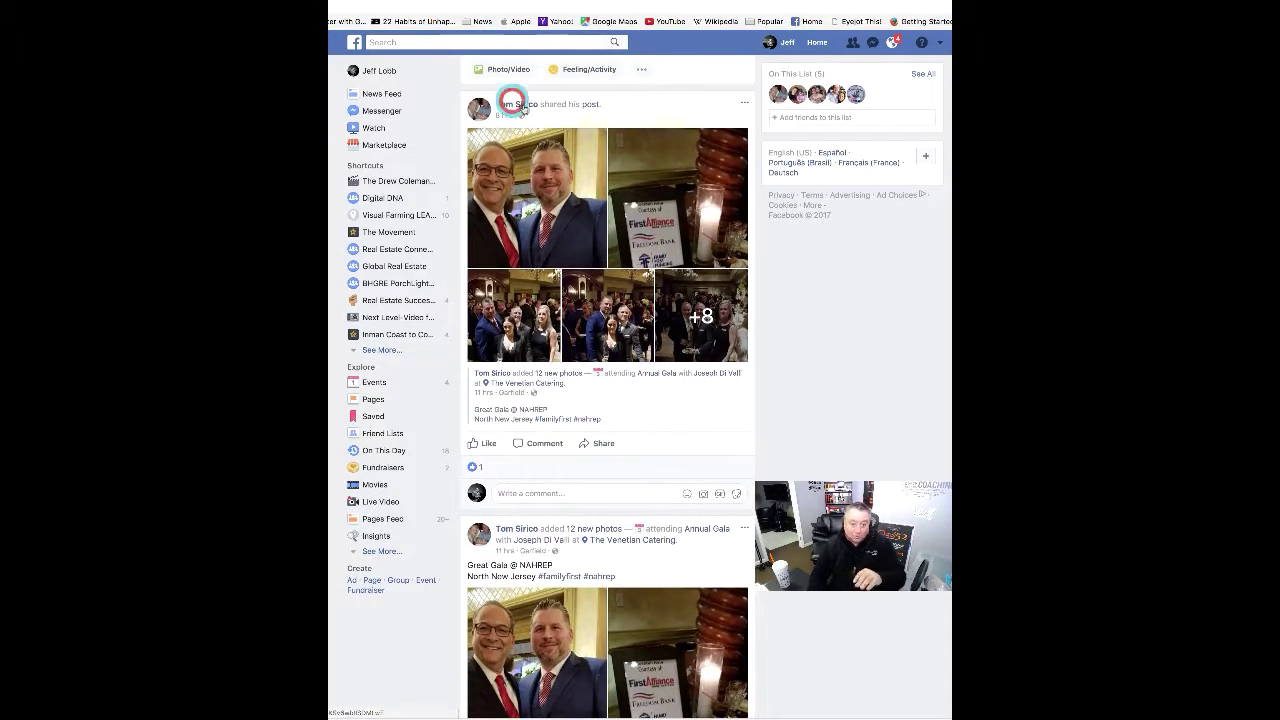
scroll(588, 391, "down", 1)
scroll(588, 391, "down", 5)
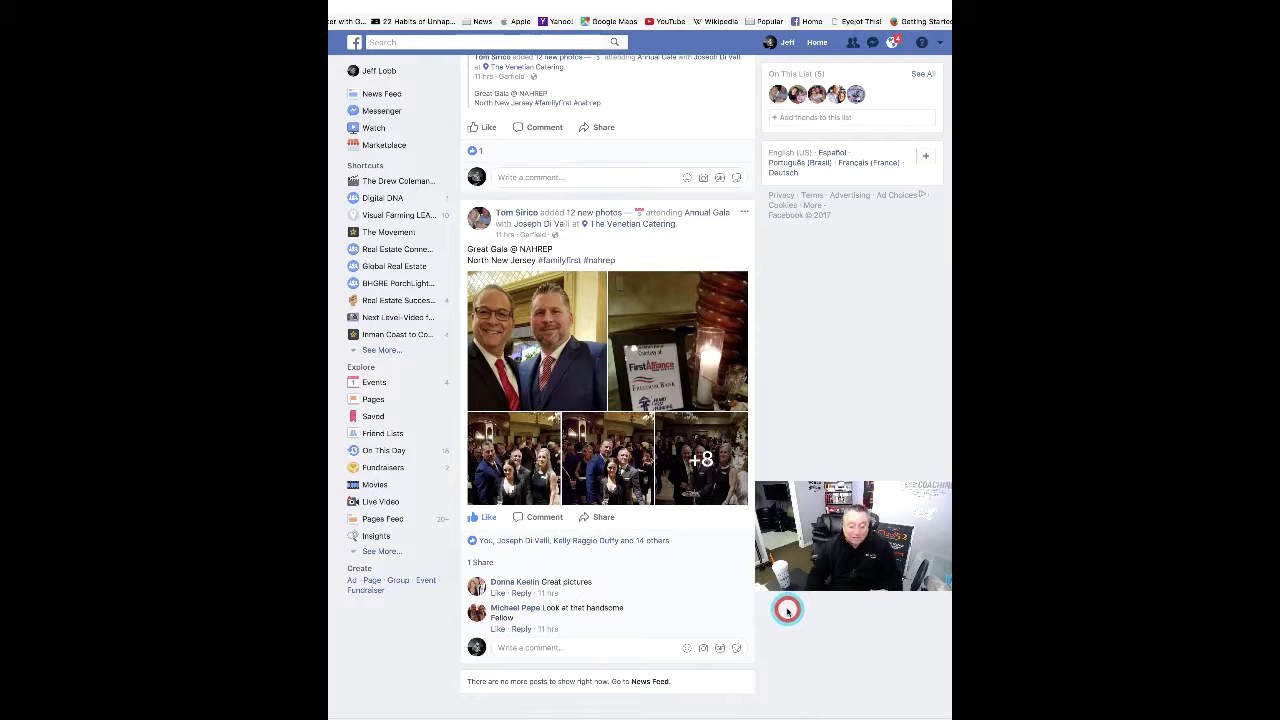
scroll(787, 608, "up", 1)
scroll(787, 608, "up", 5)
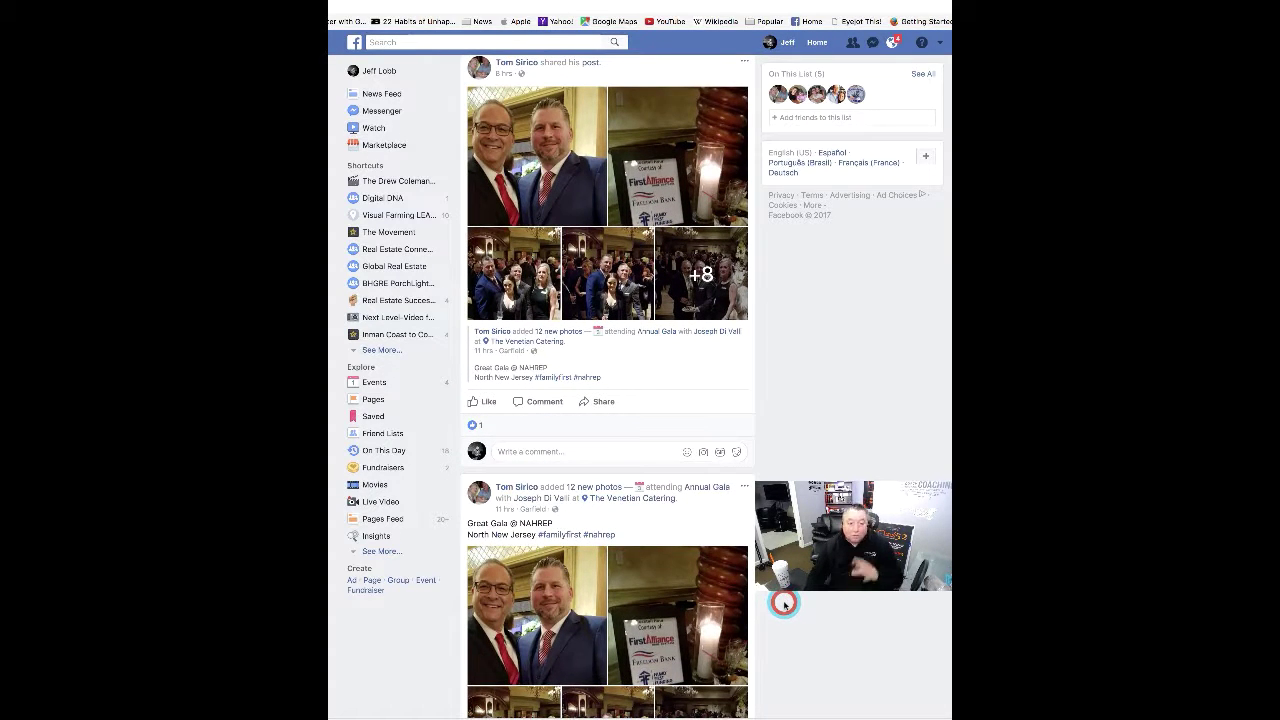
scroll(783, 603, "up", 3)
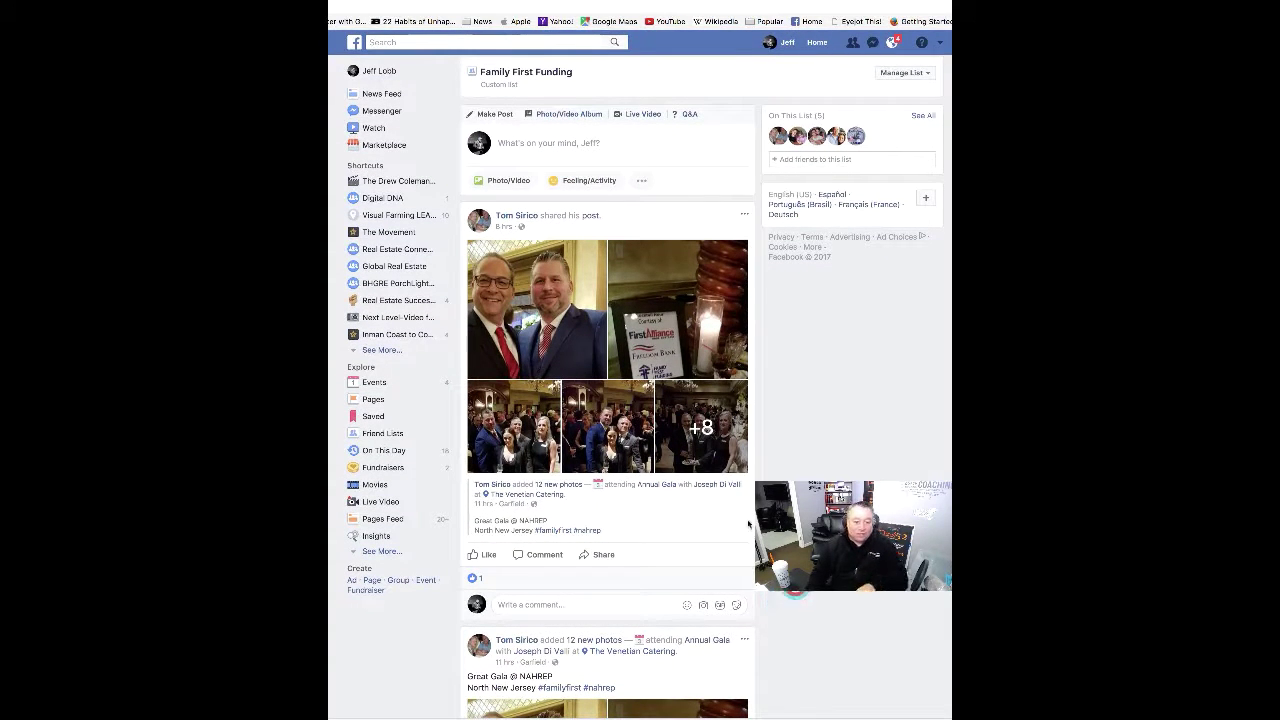
Open the Cool Kids list from the friend lists and look through its members' posts.
left_click(375, 433)
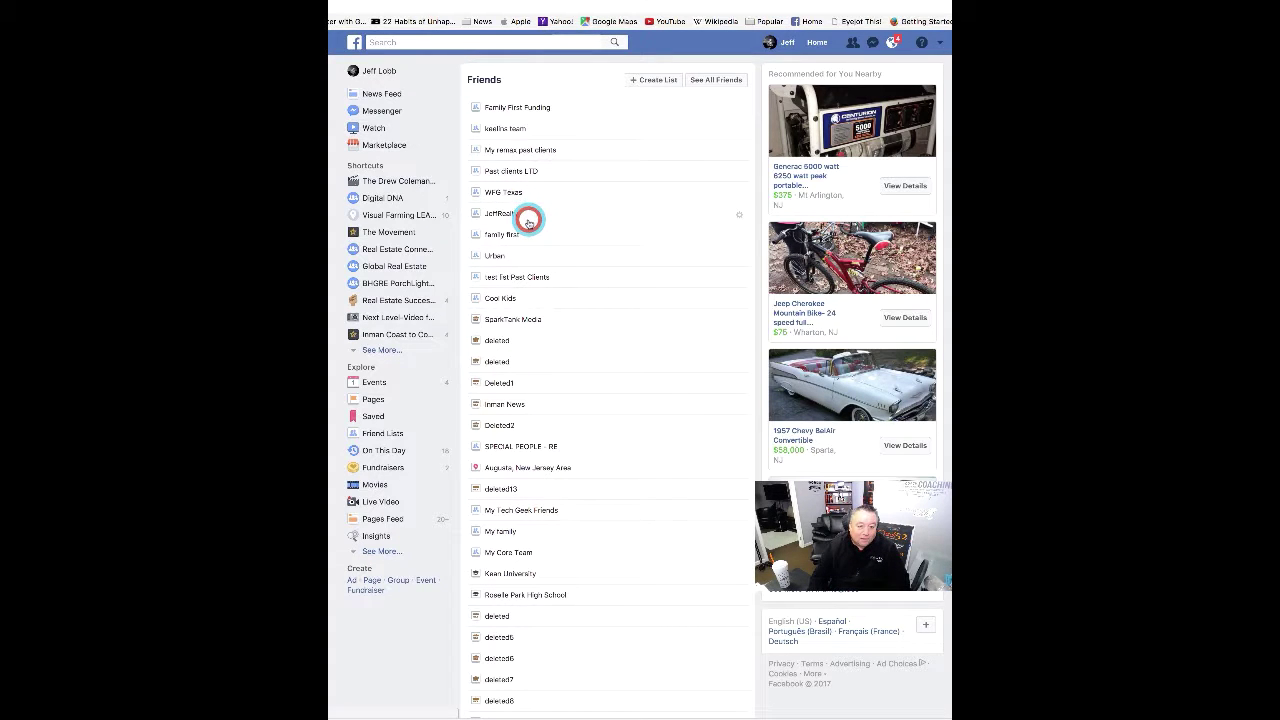
left_click(498, 298)
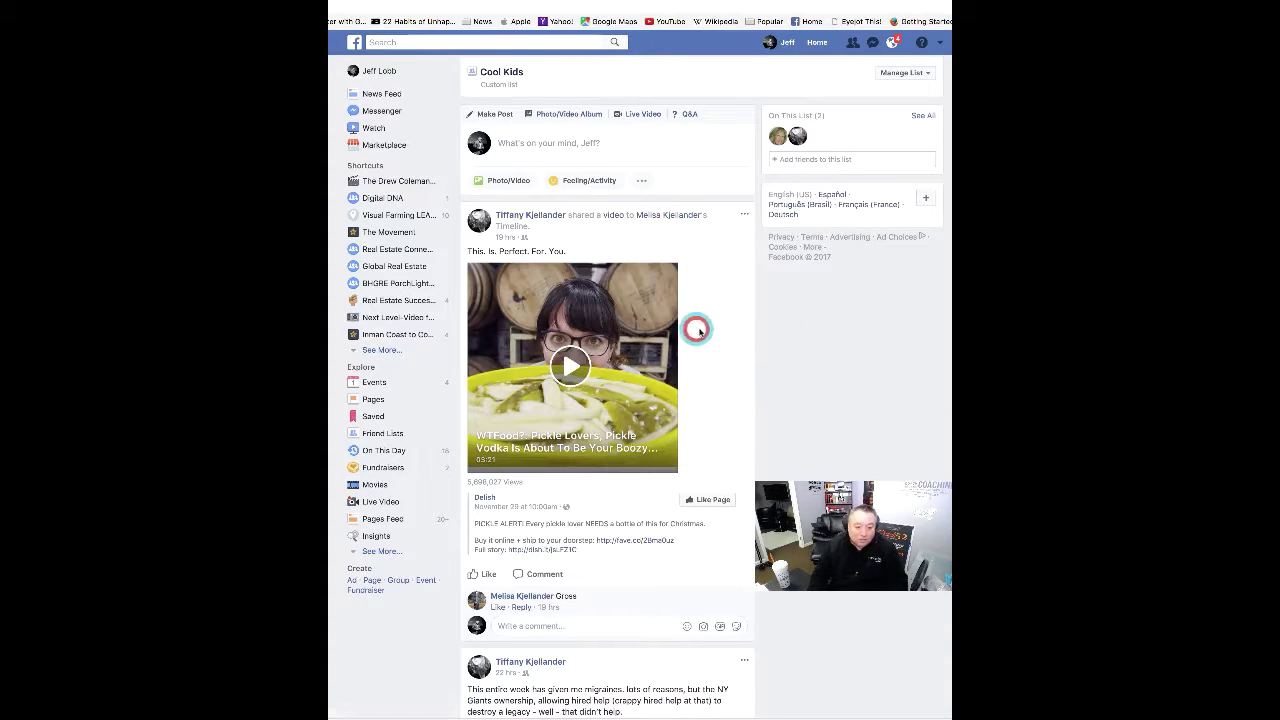
left_click(737, 341)
scroll(737, 341, "down", 10)
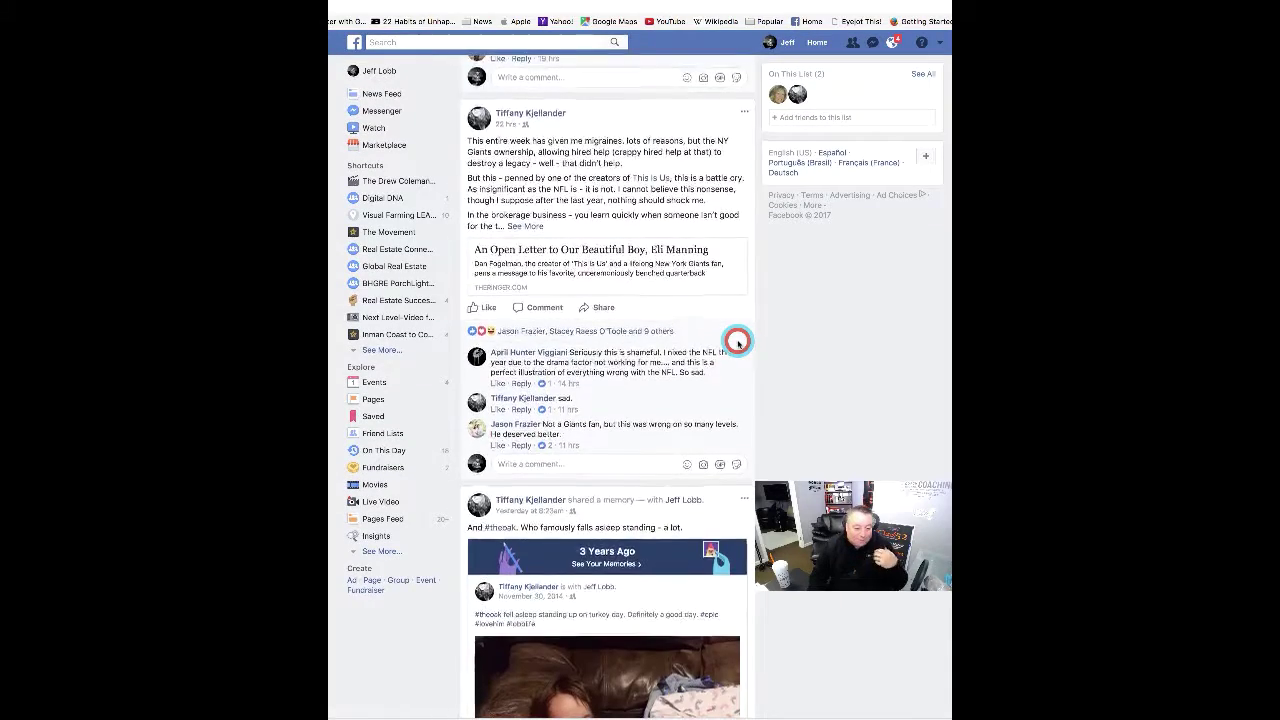
scroll(737, 341, "down", 8)
scroll(737, 341, "down", 20)
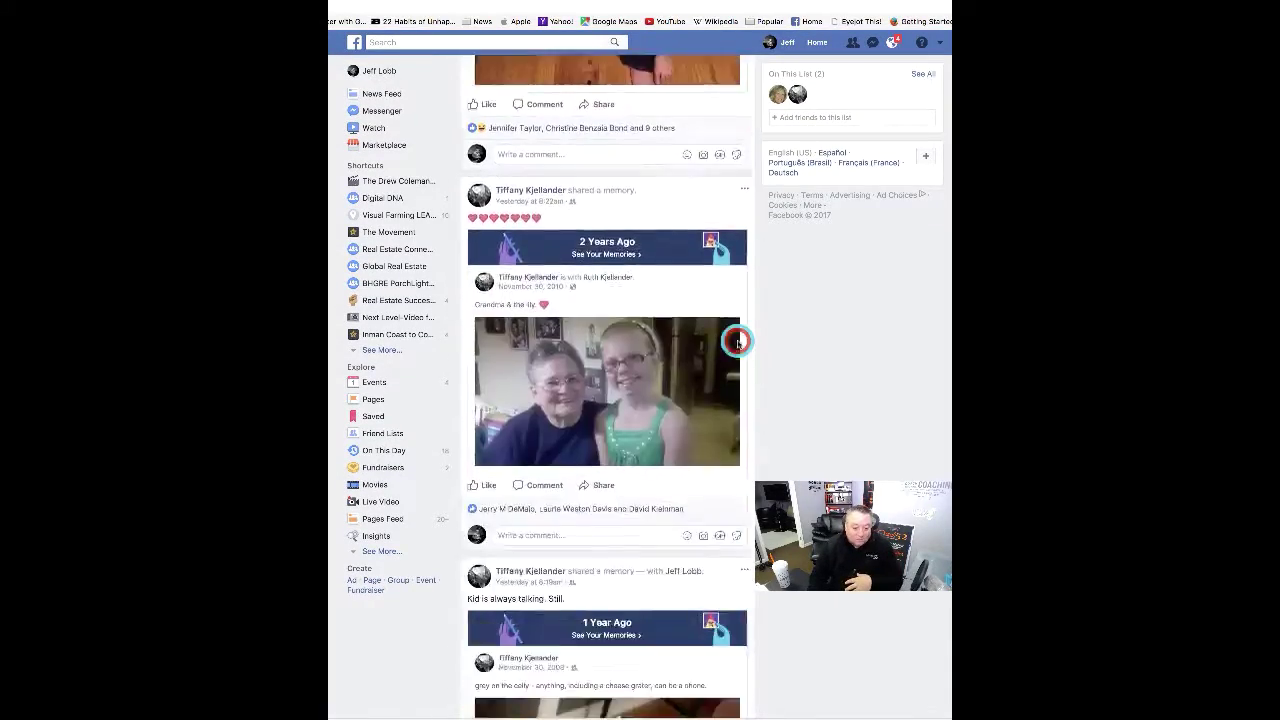
scroll(737, 341, "down", 6)
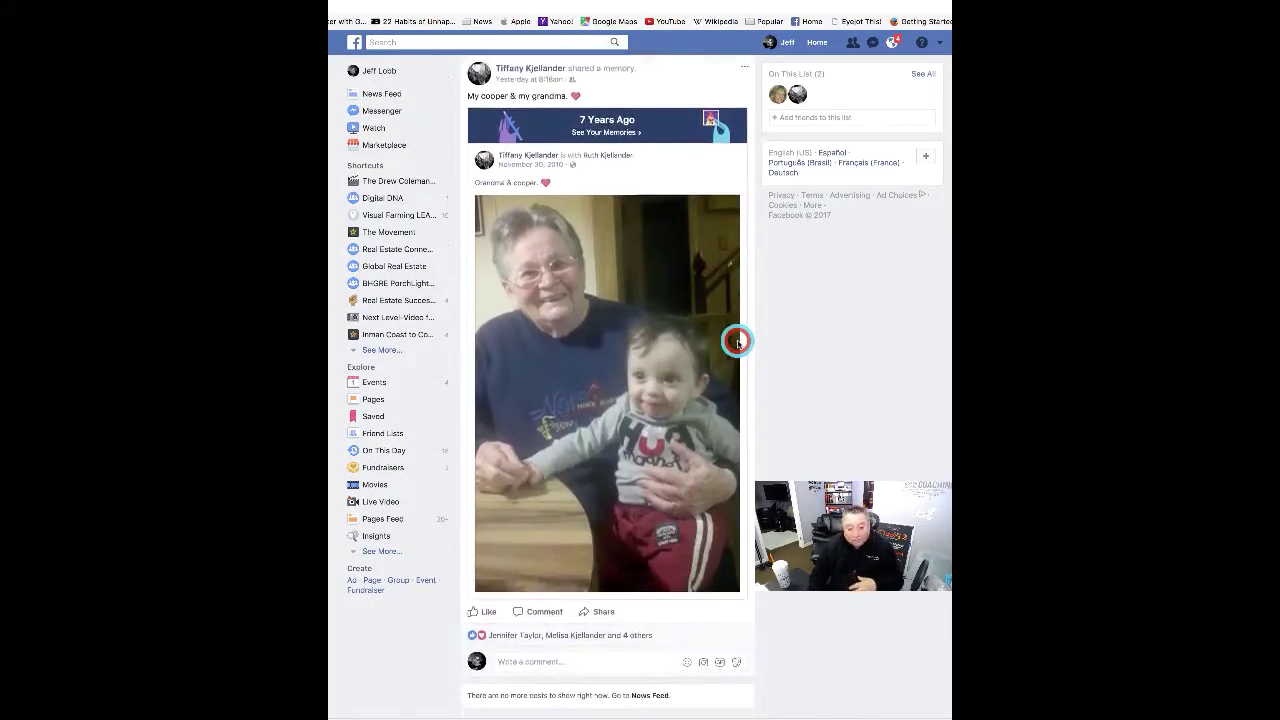
scroll(737, 341, "up", 15)
scroll(705, 337, "up", 15)
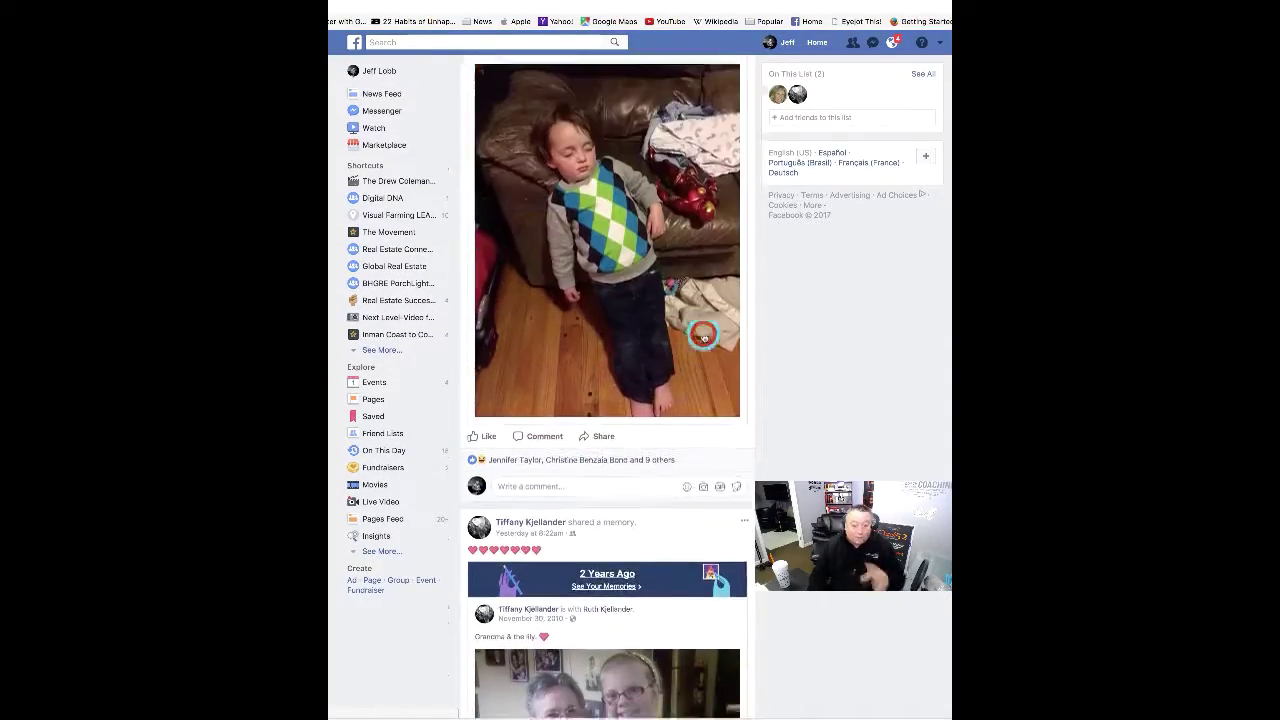
scroll(693, 327, "up", 3)
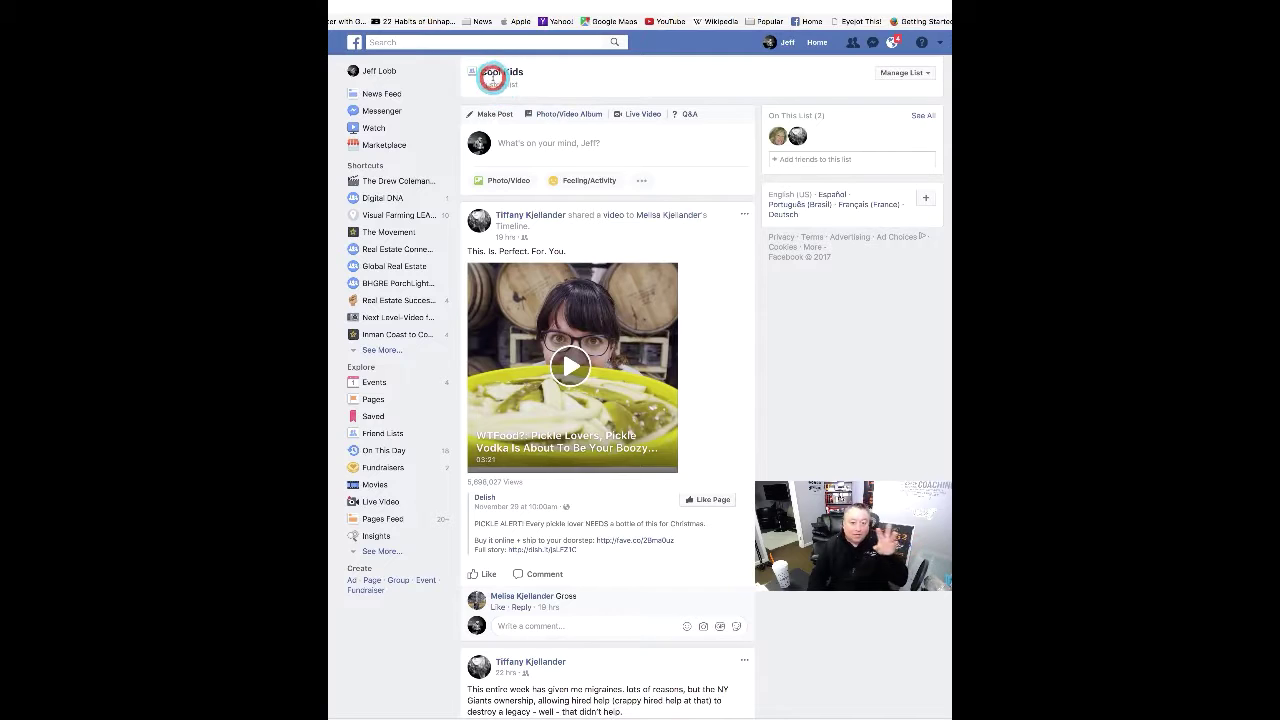
Edit the Cool Kids list and add one friend as a member, searching all friends by first name.
left_click(493, 75)
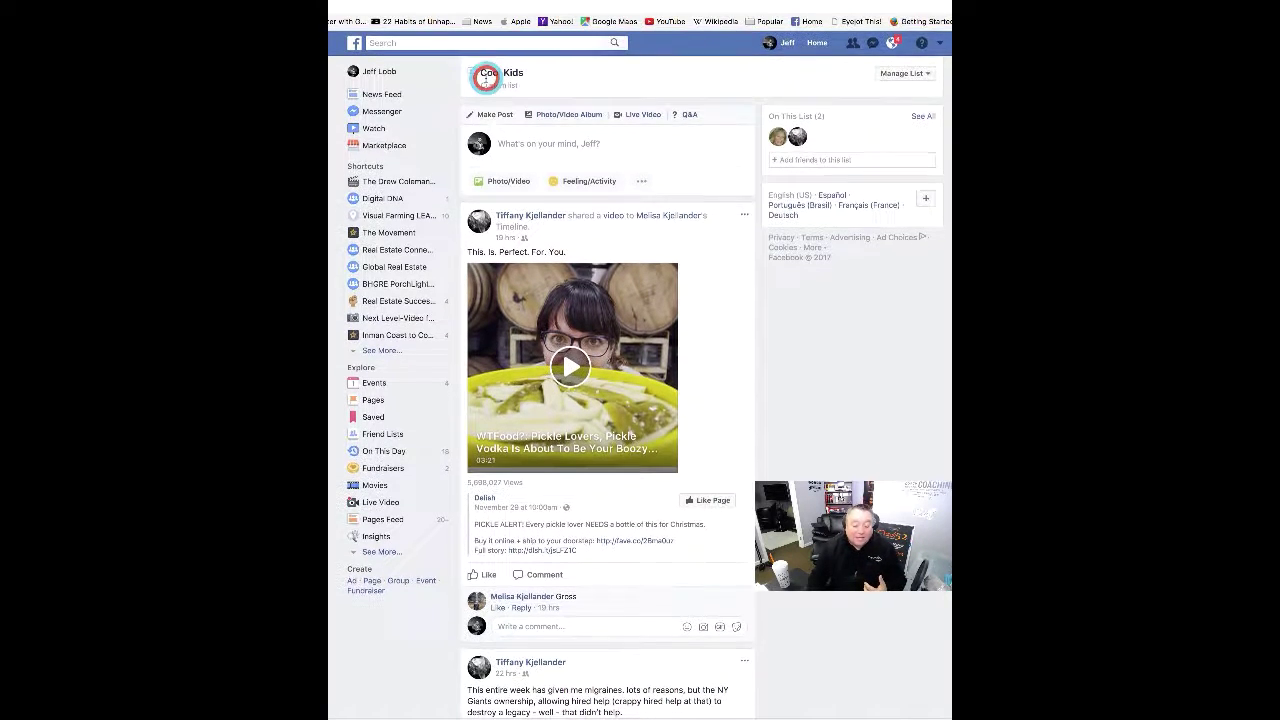
left_click(929, 75)
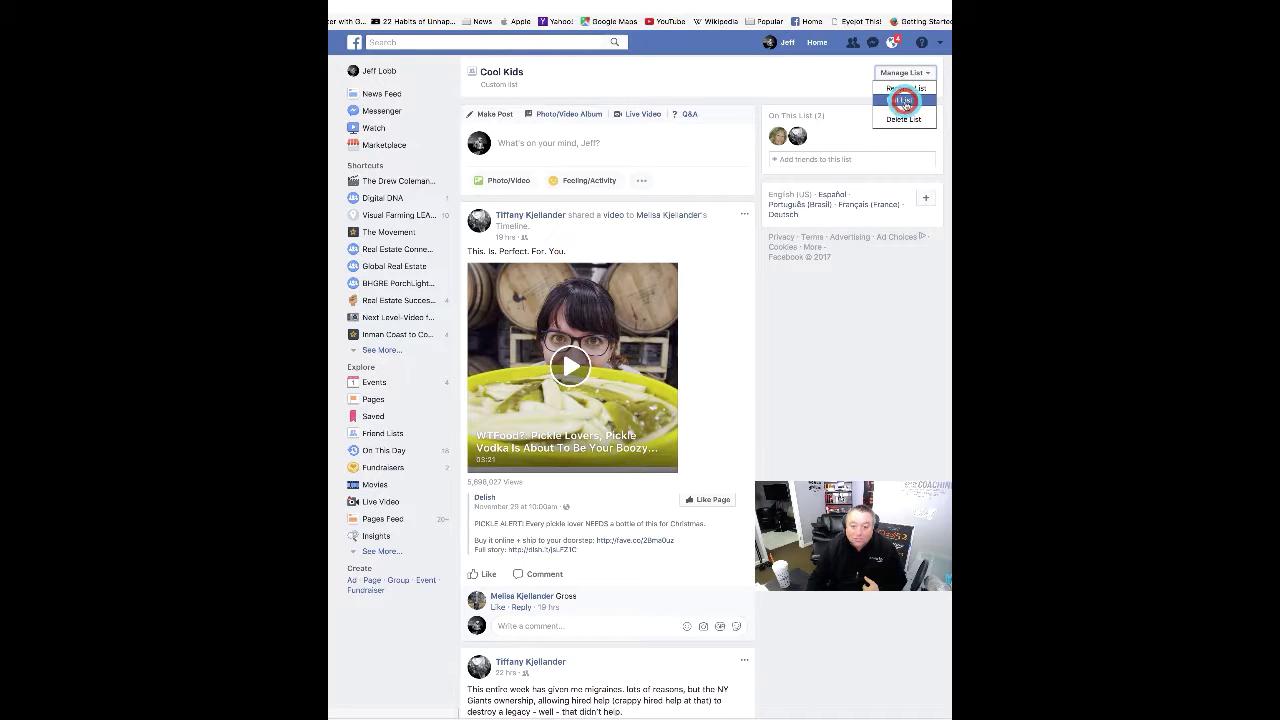
left_click(901, 101)
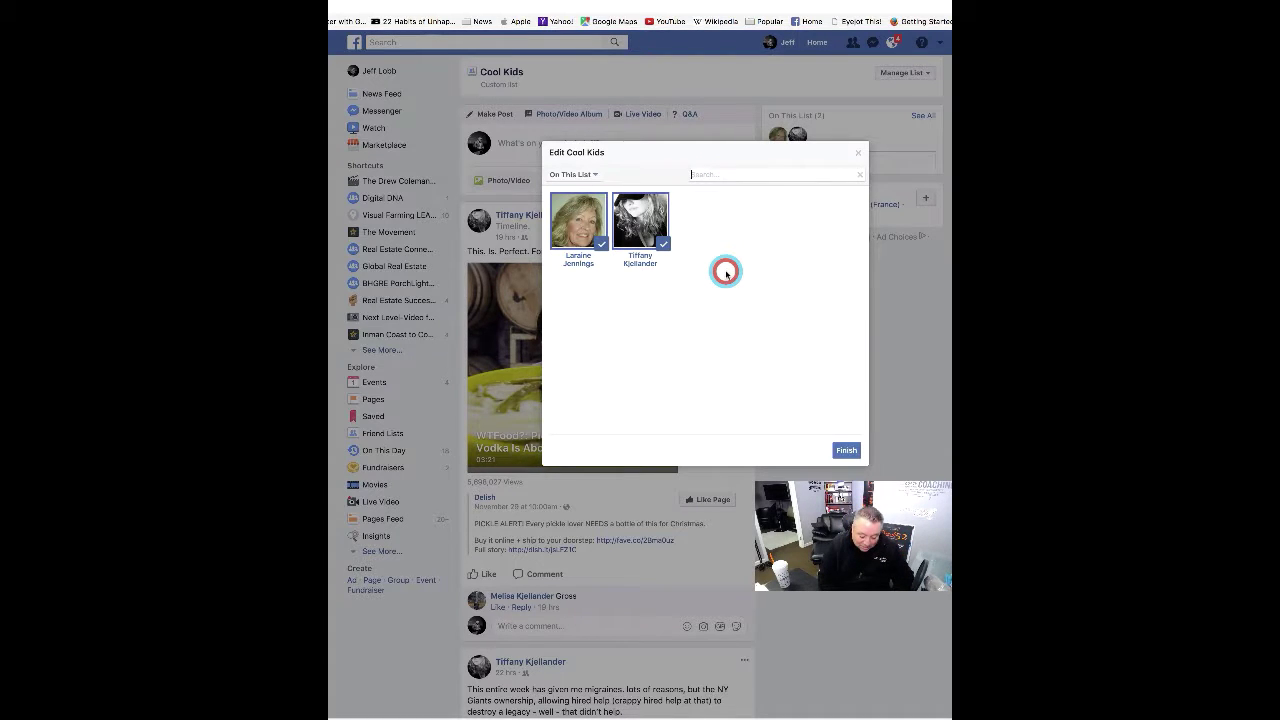
type("laur")
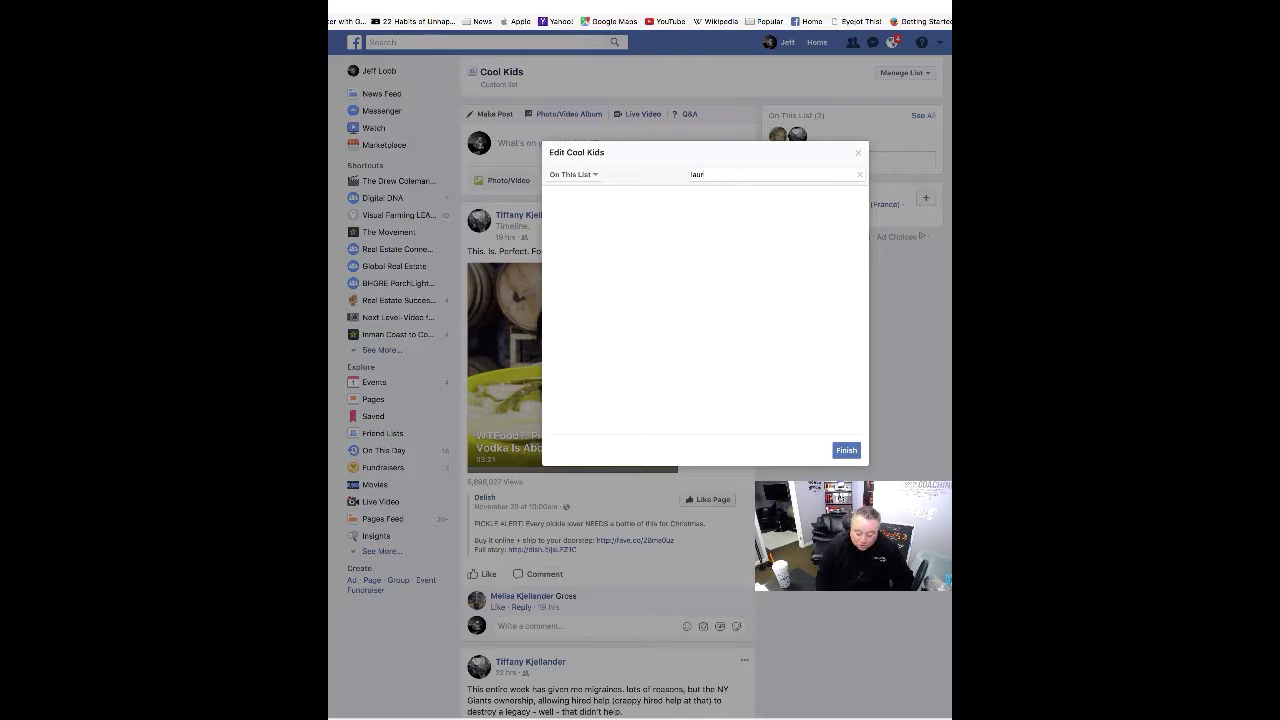
type("ie")
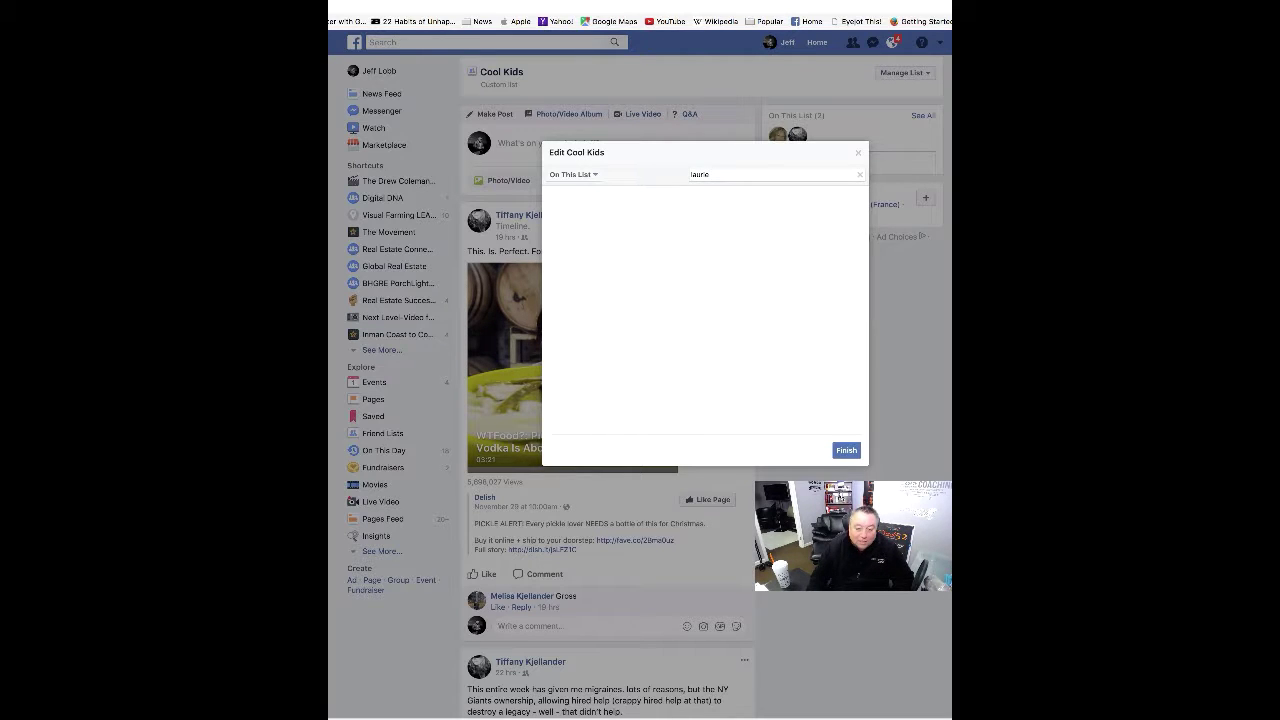
left_click(594, 175)
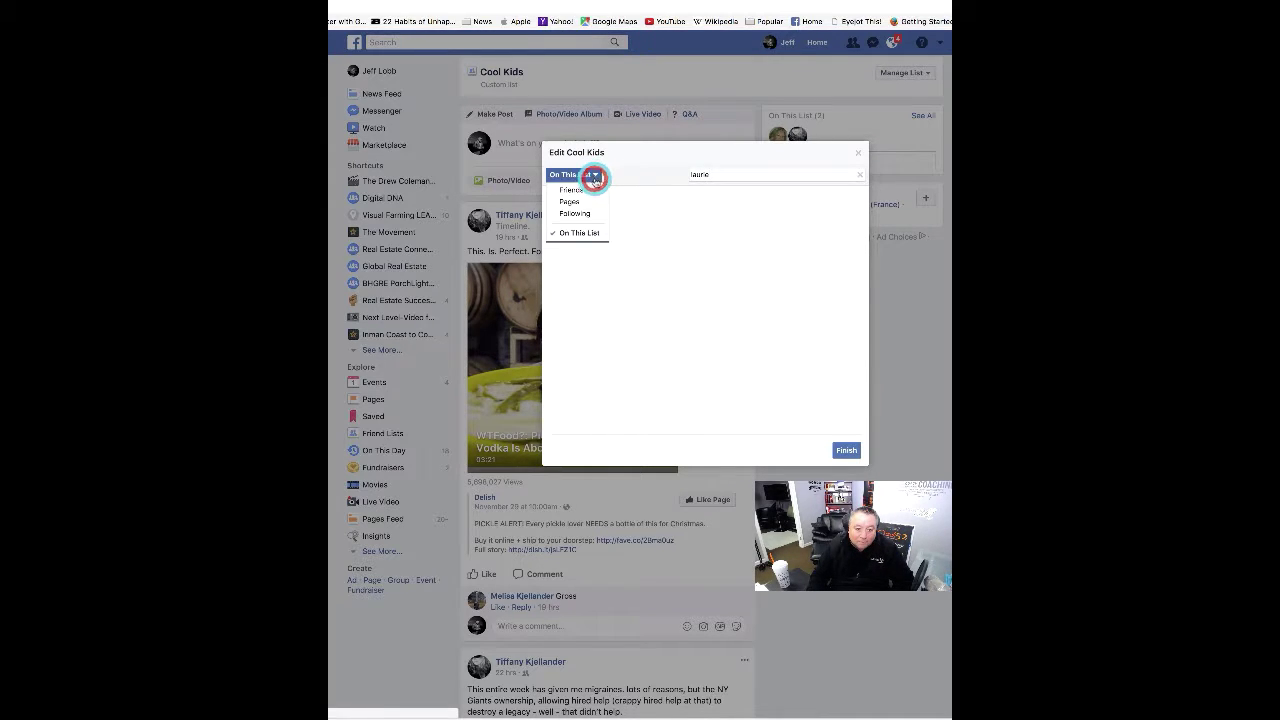
left_click(572, 189)
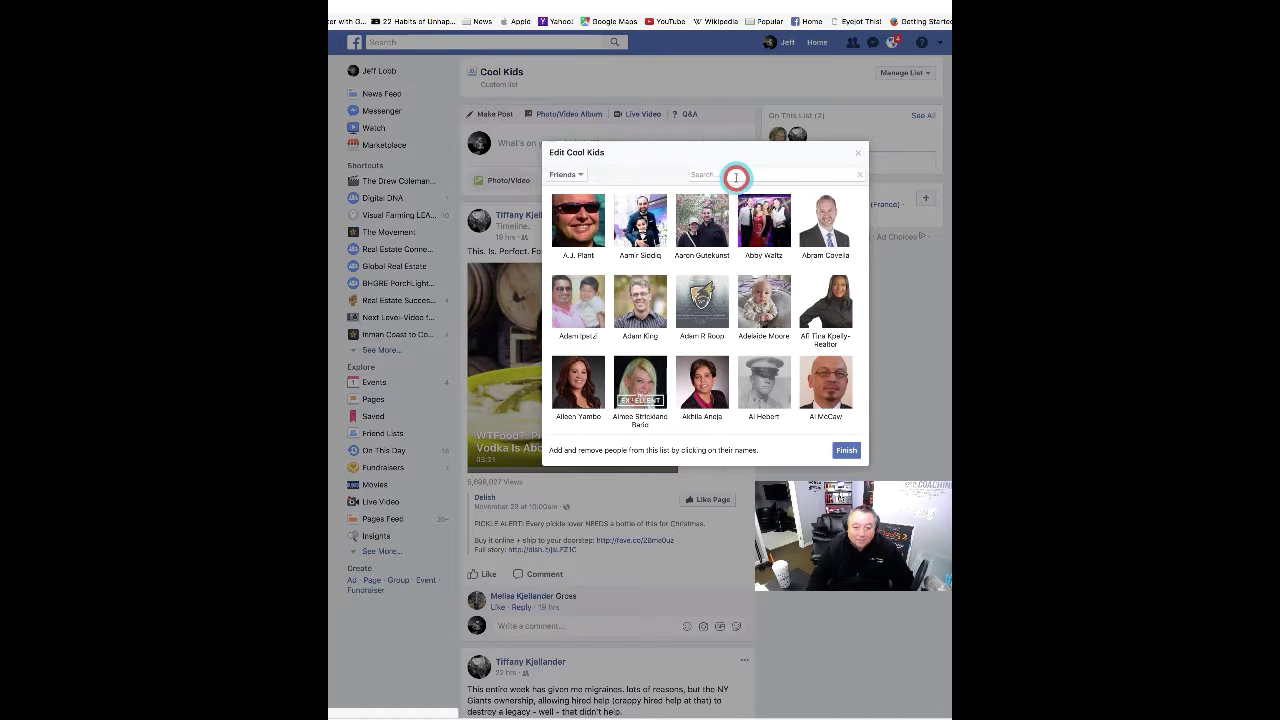
left_click(736, 177)
type("laure")
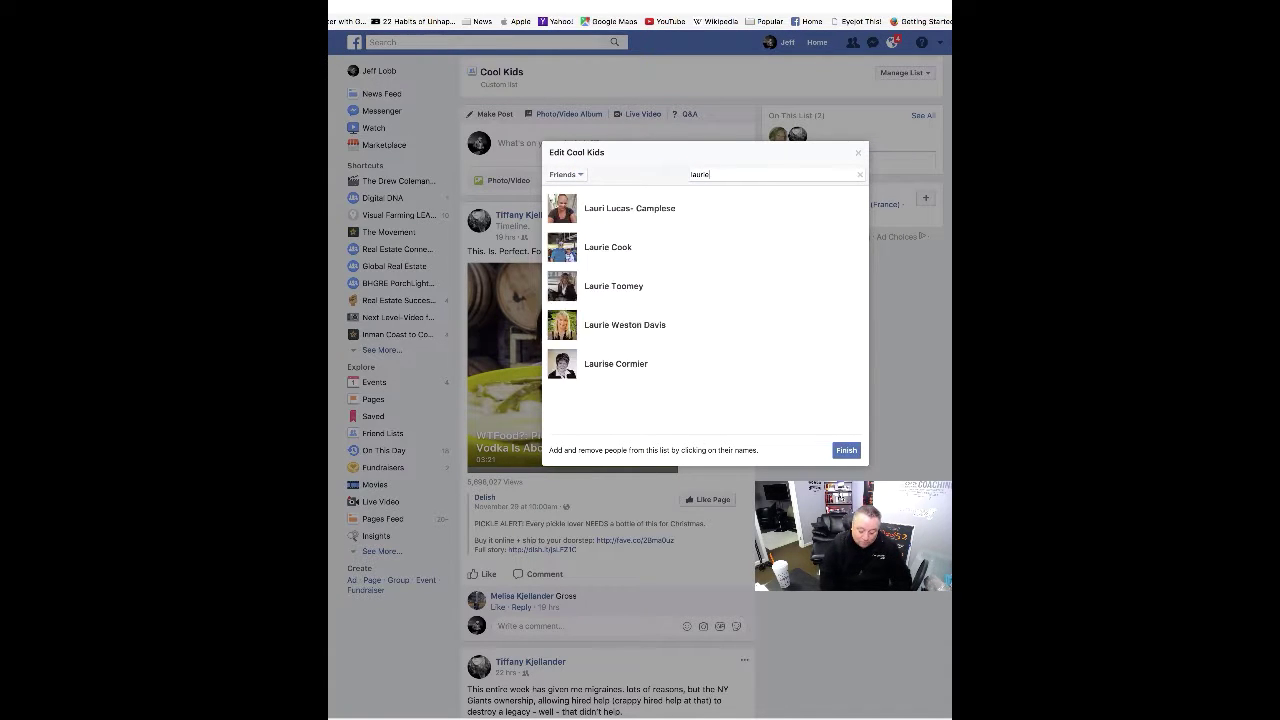
type("e")
left_click(628, 285)
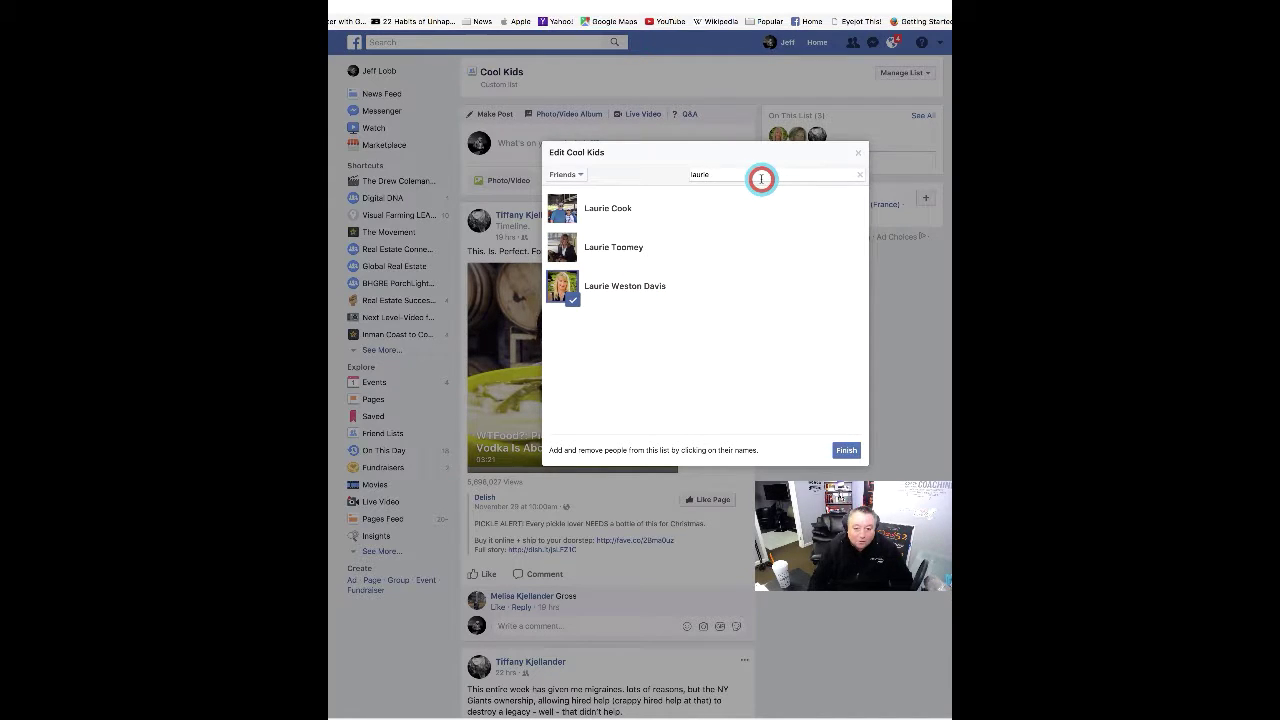
left_click(846, 450)
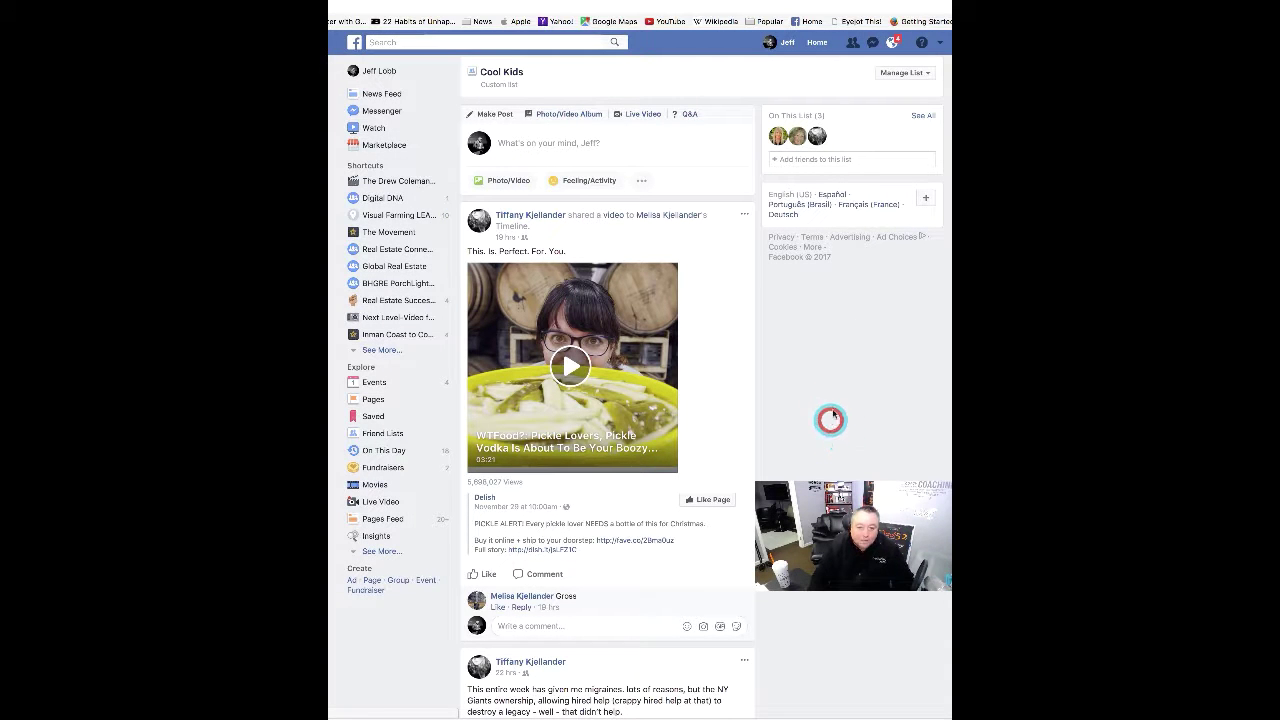
Reopen the Cool Kids list for editing and add another friend, searching all friends by first name and last initial.
left_click(927, 73)
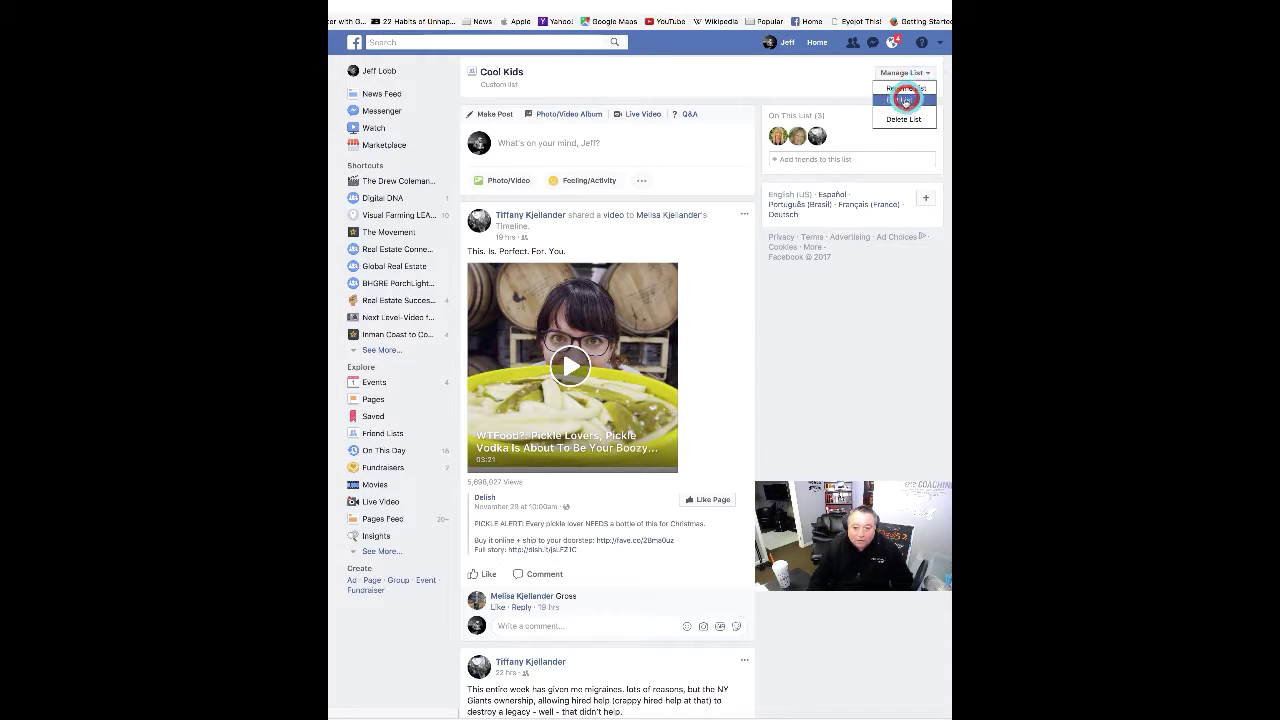
left_click(900, 100)
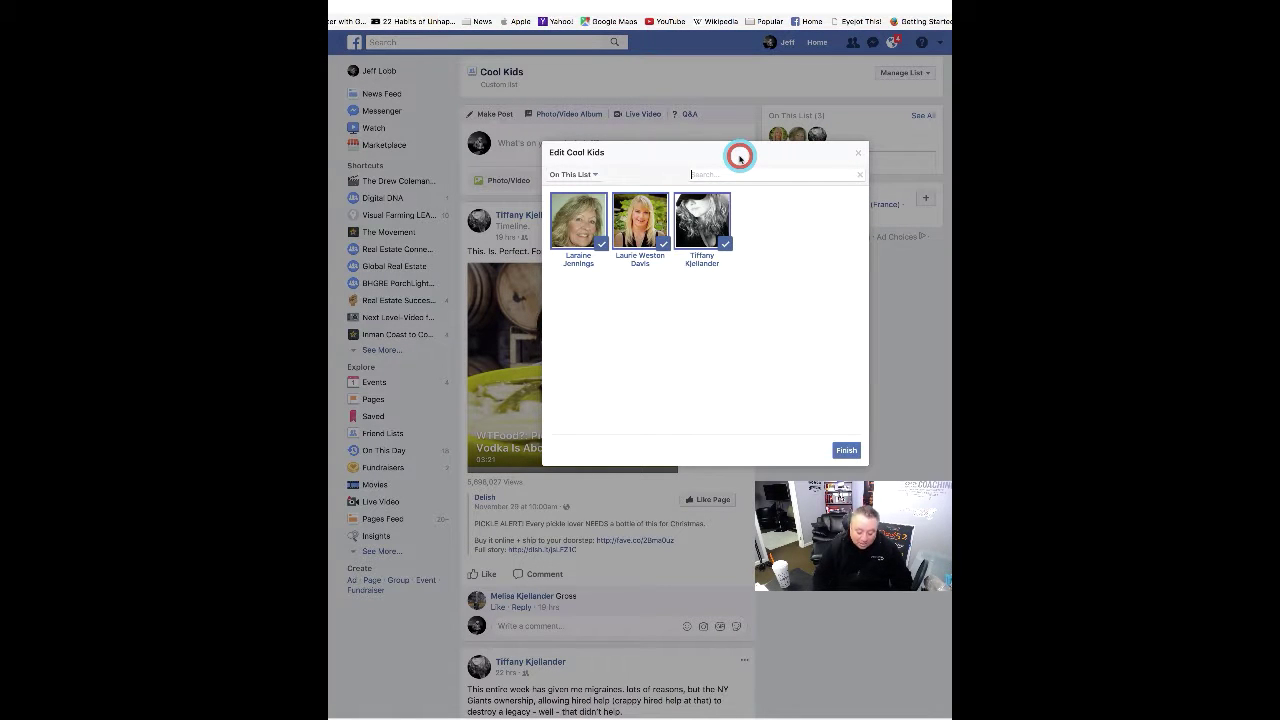
left_click(590, 177)
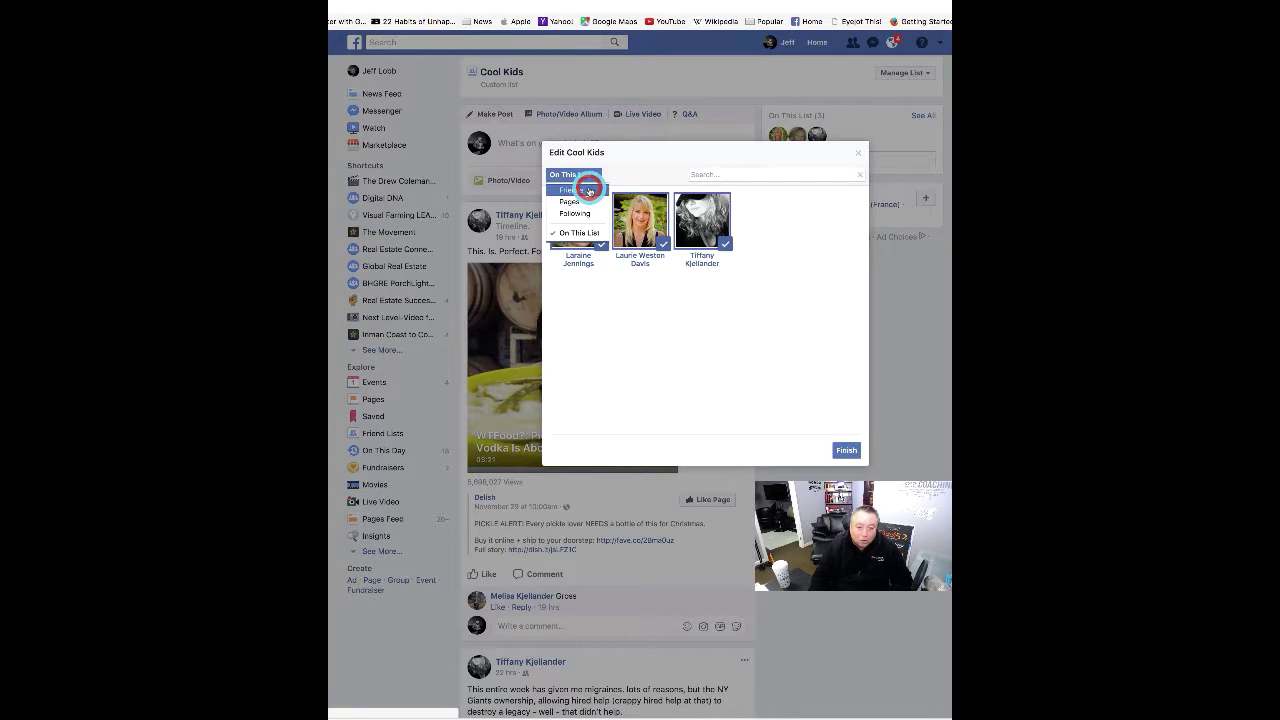
left_click(588, 190)
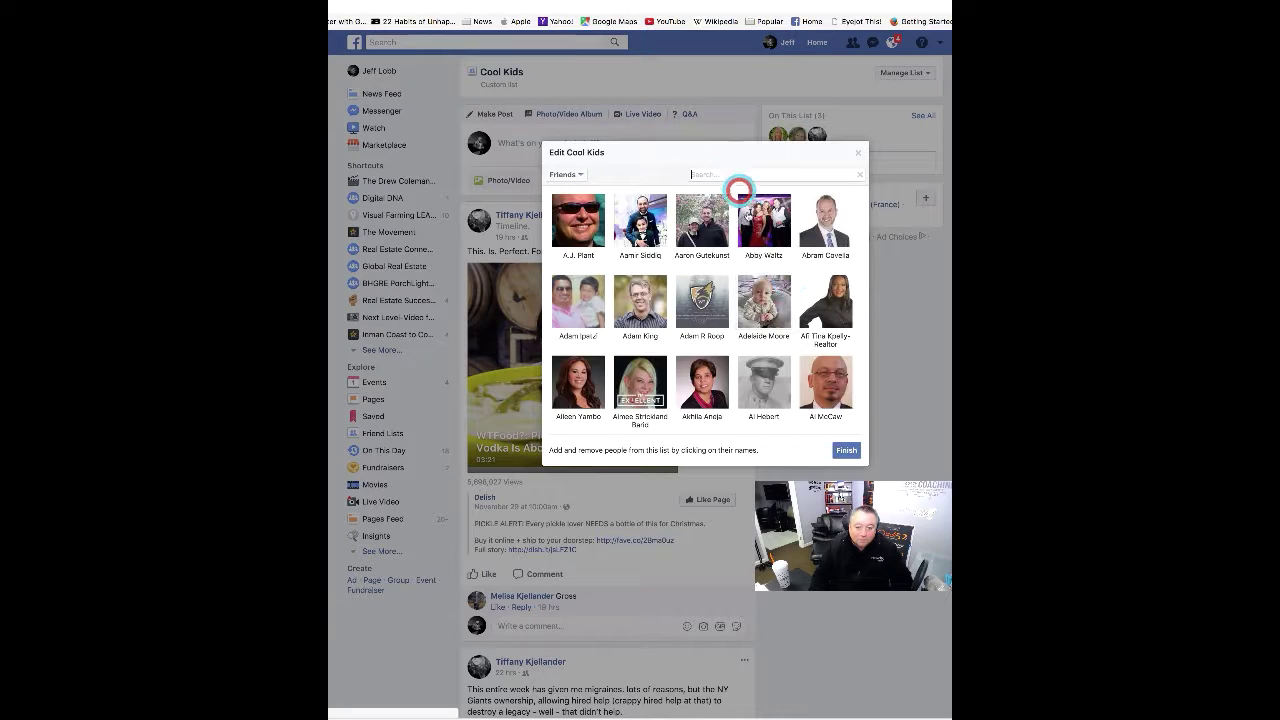
type("ke")
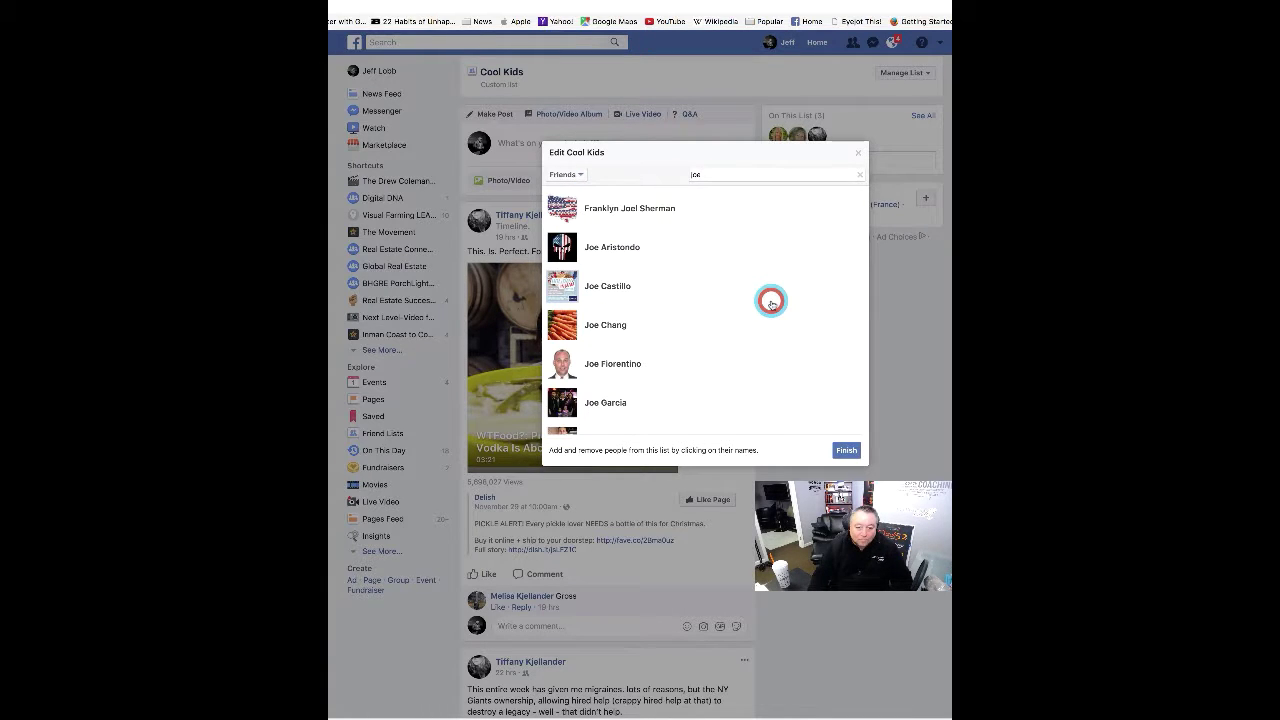
type(" s")
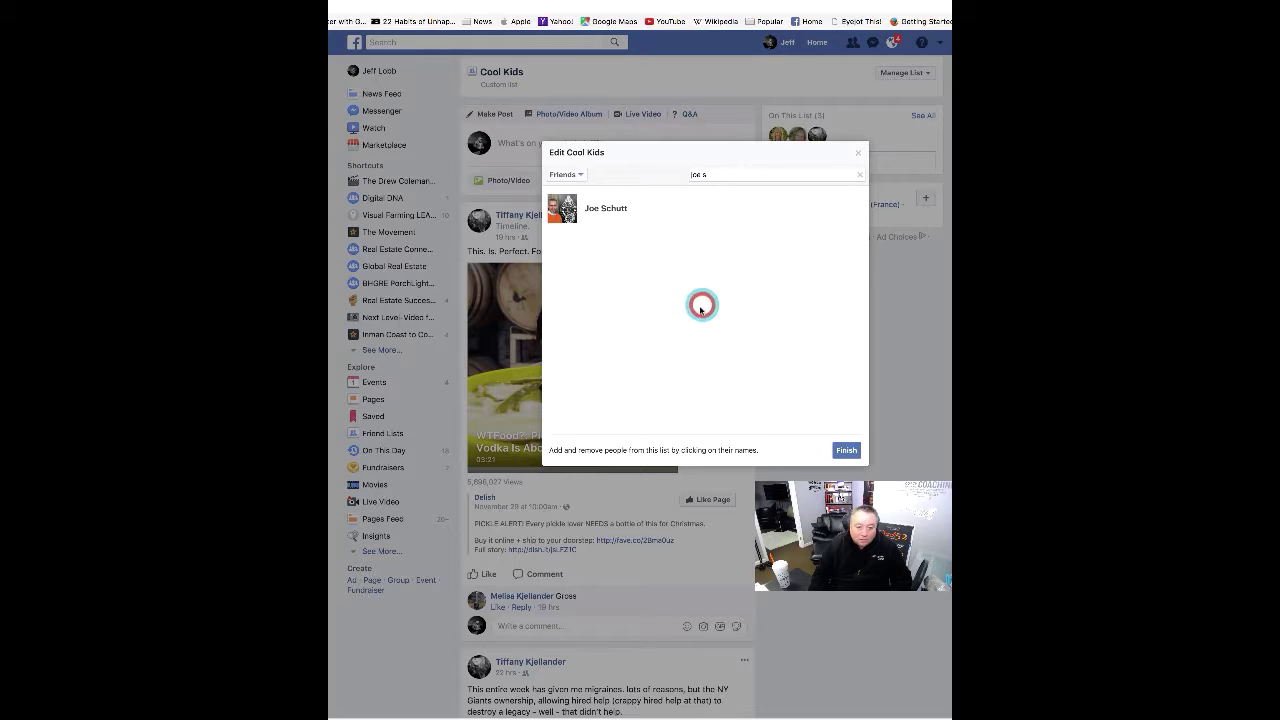
left_click(600, 210)
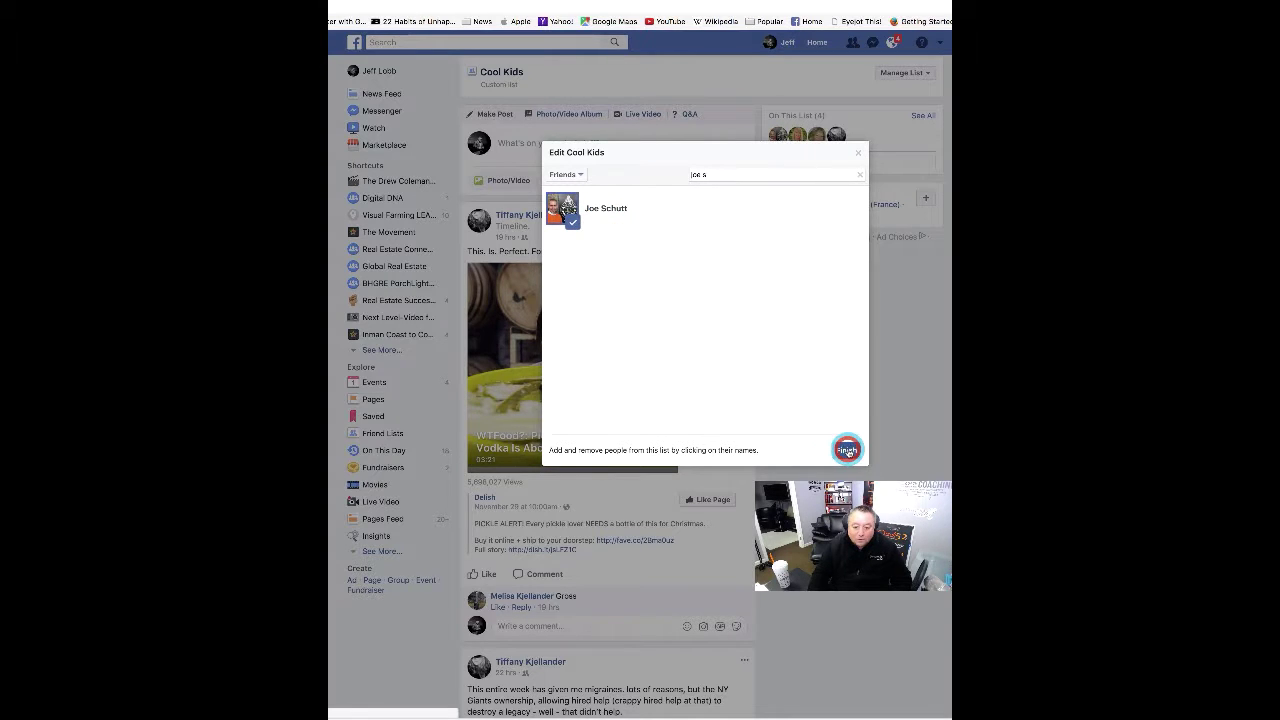
left_click(846, 450)
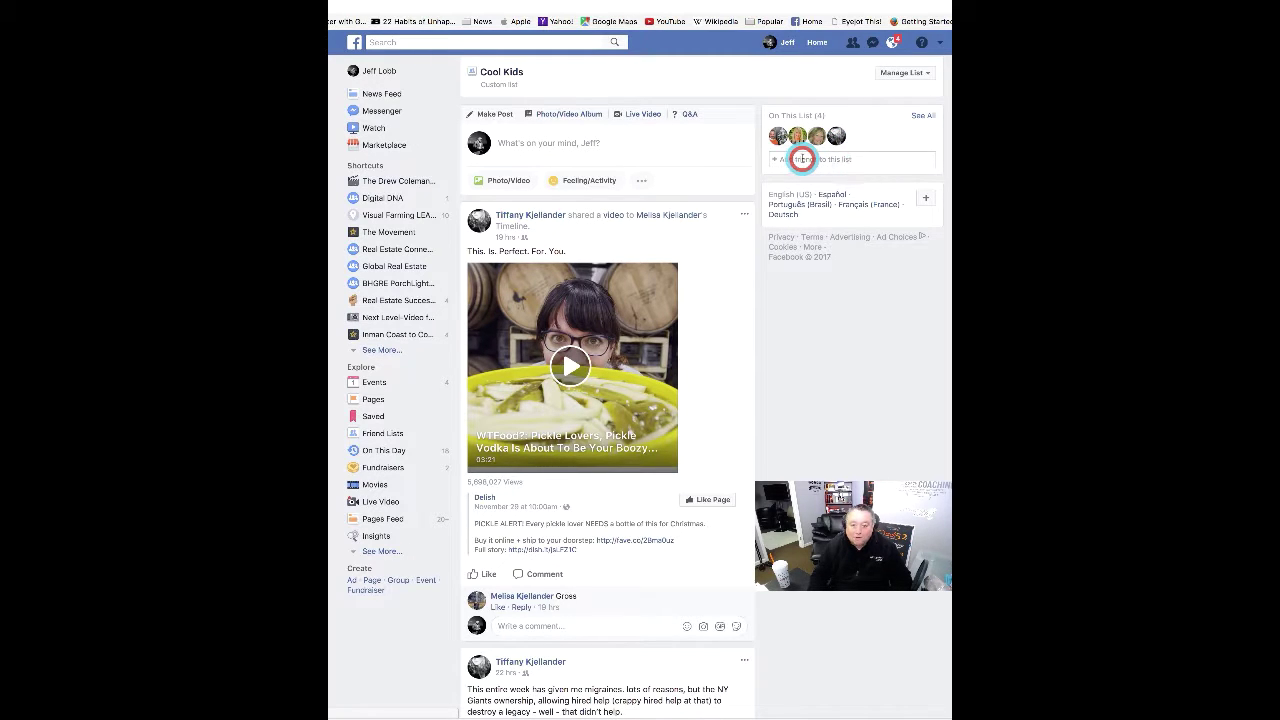
Add two more friends to Cool Kids directly from the list page, searching each by first name.
left_click(842, 166)
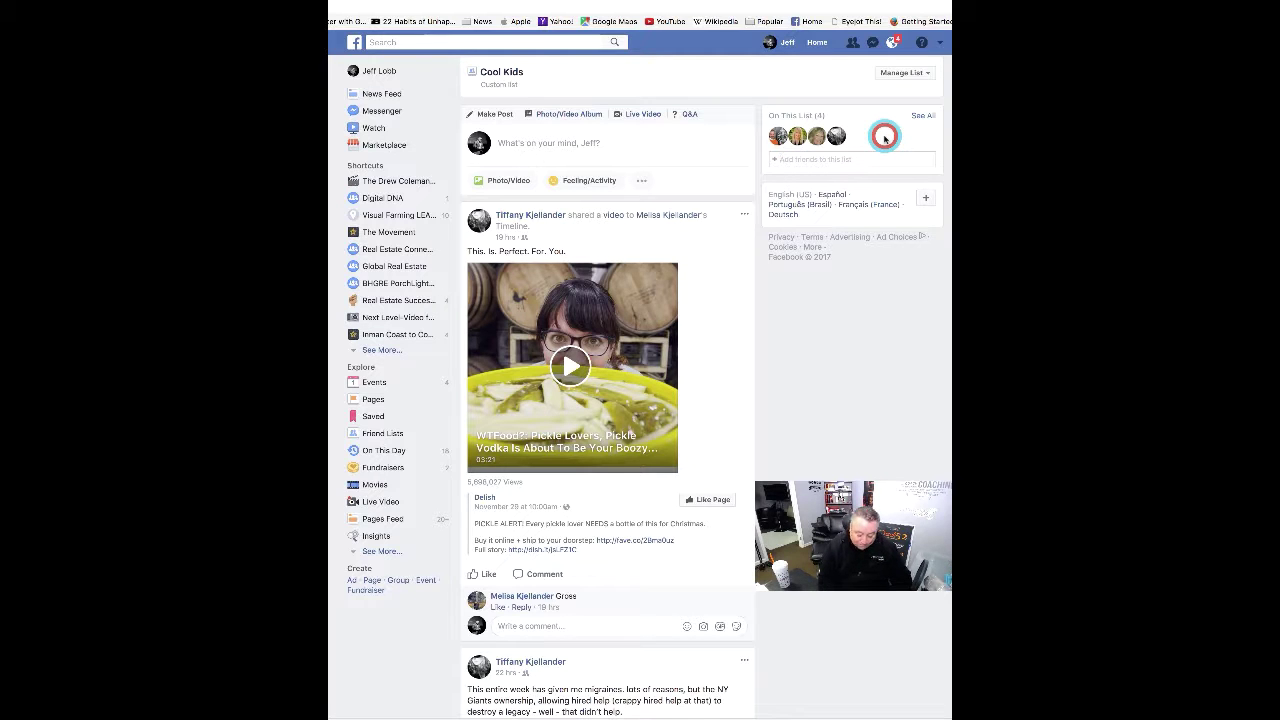
type("mary")
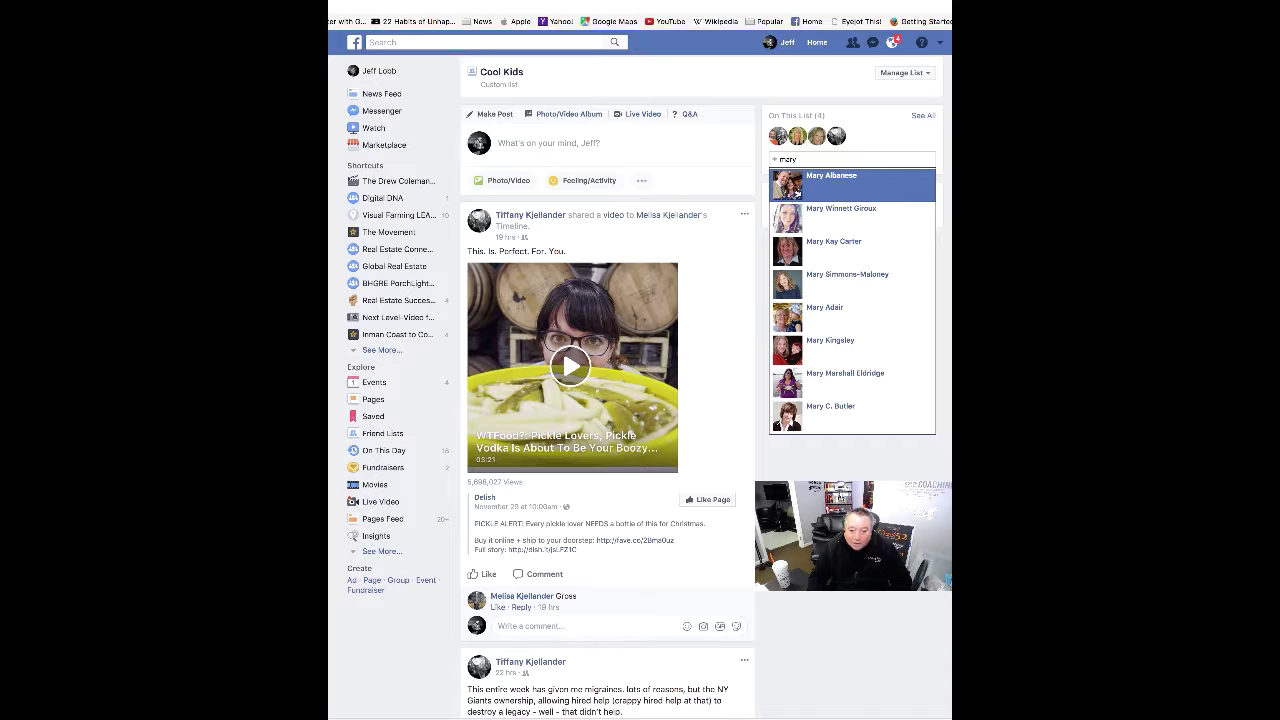
left_click(852, 184)
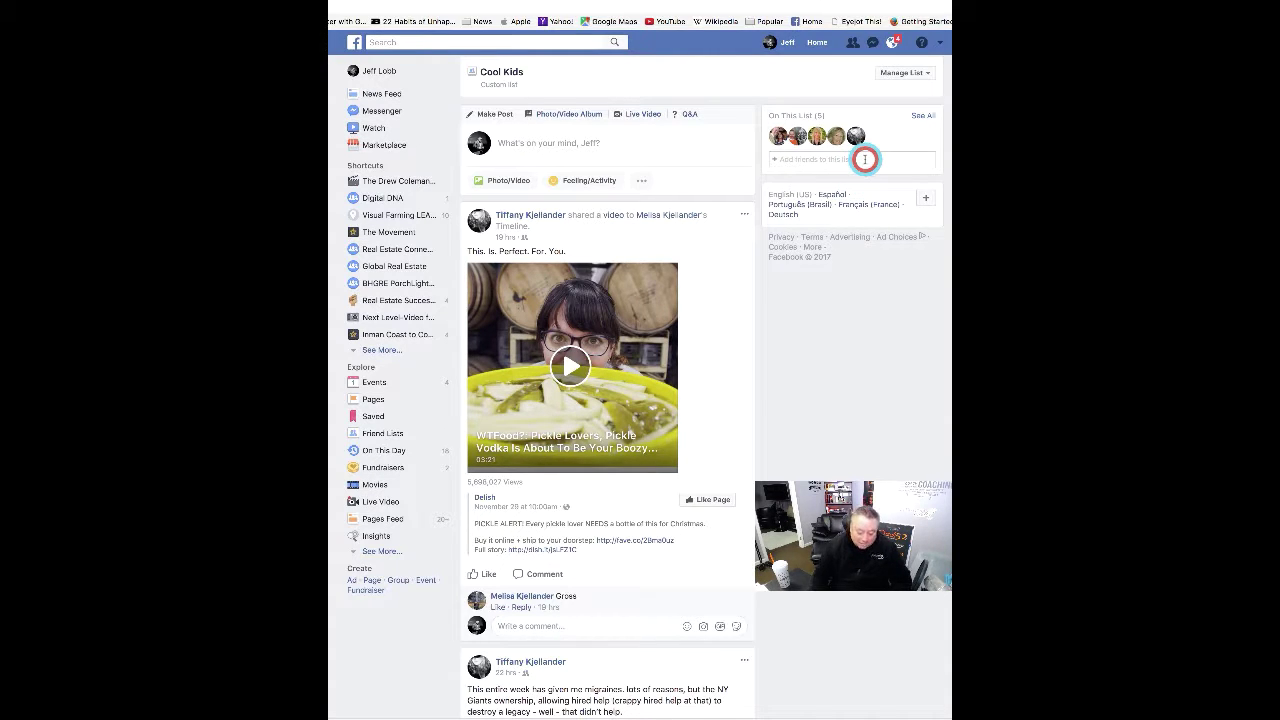
type("scott")
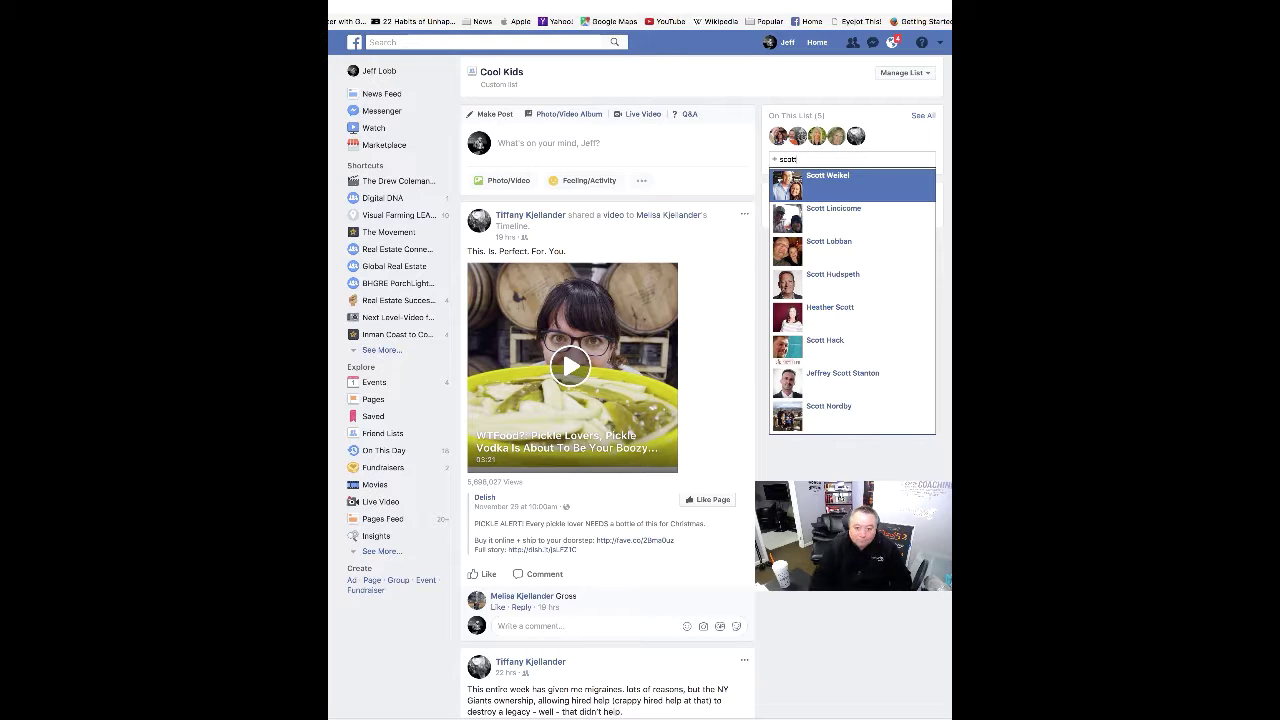
left_click(846, 212)
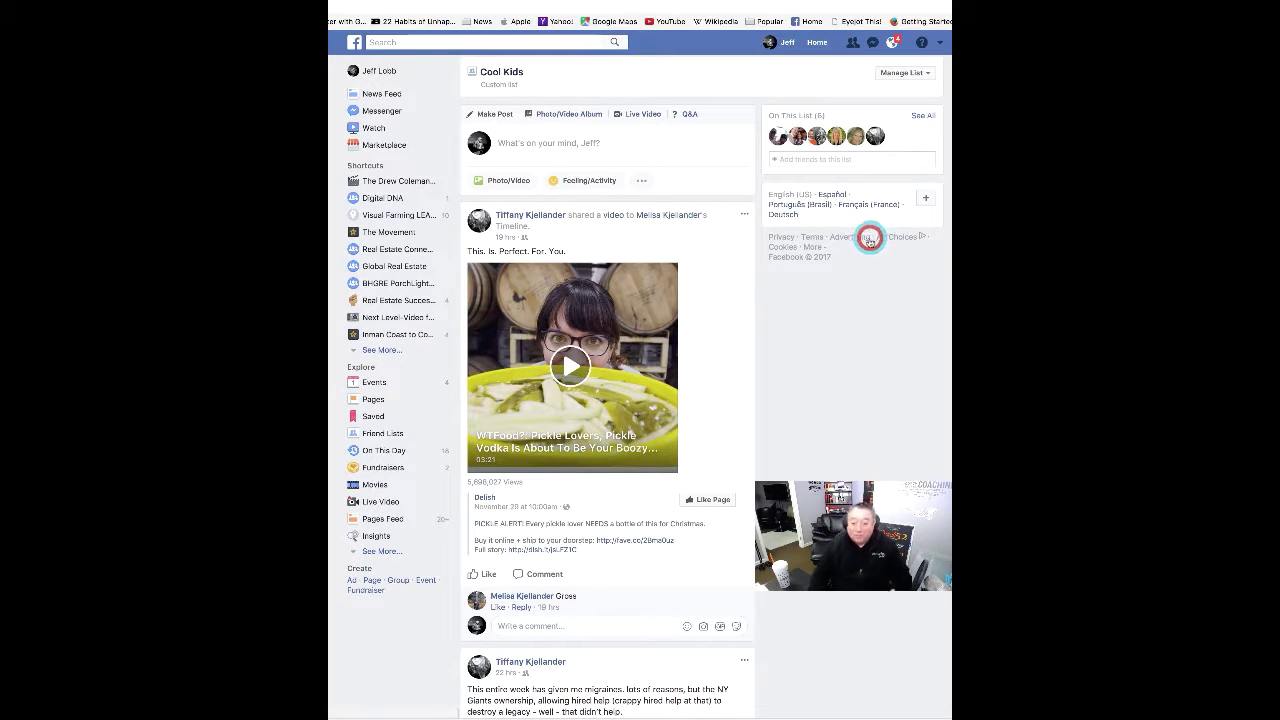
Review everyone on the Cool Kids list in the full member view and finish.
scroll(629, 203, "down", 10)
scroll(740, 134, "up", 12)
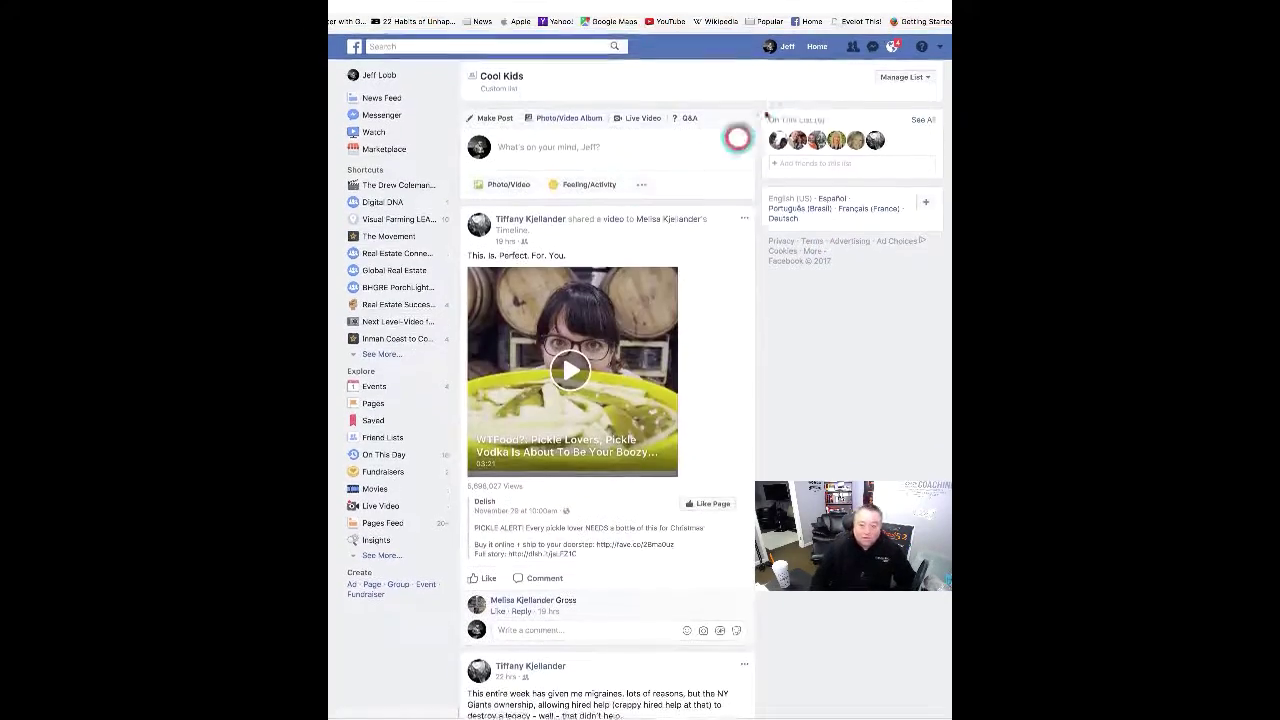
left_click(921, 115)
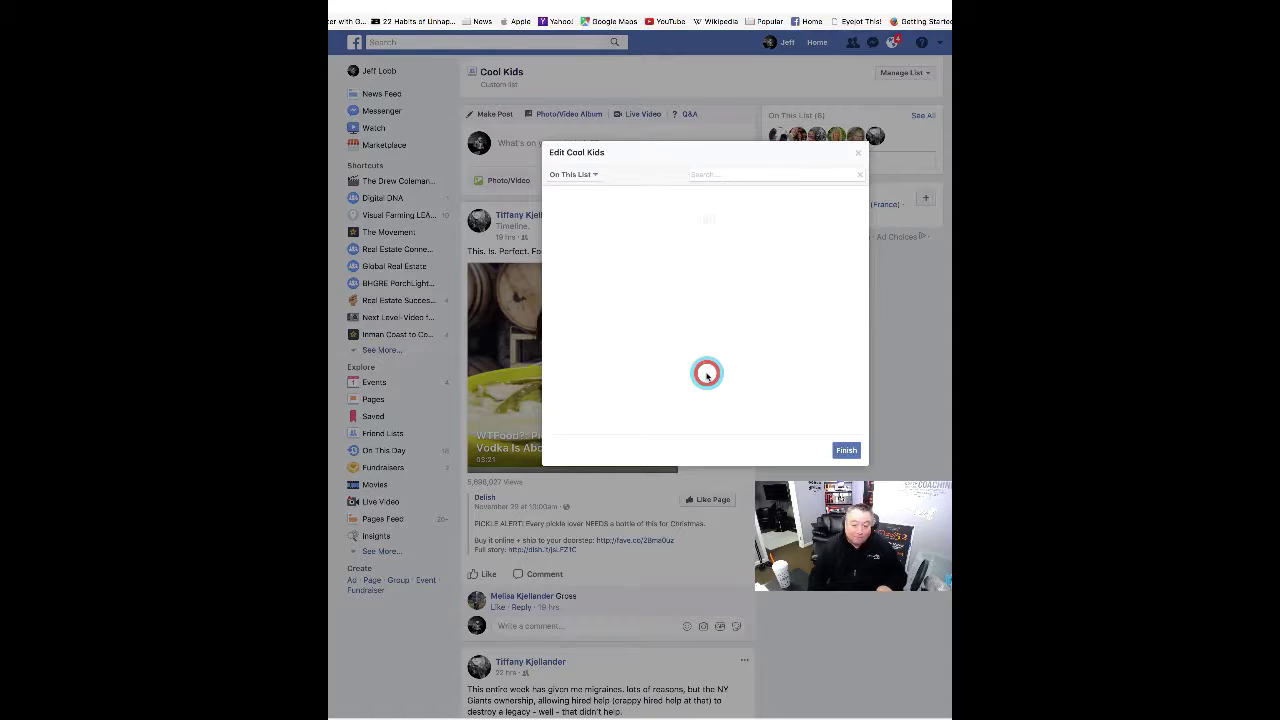
left_click(846, 449)
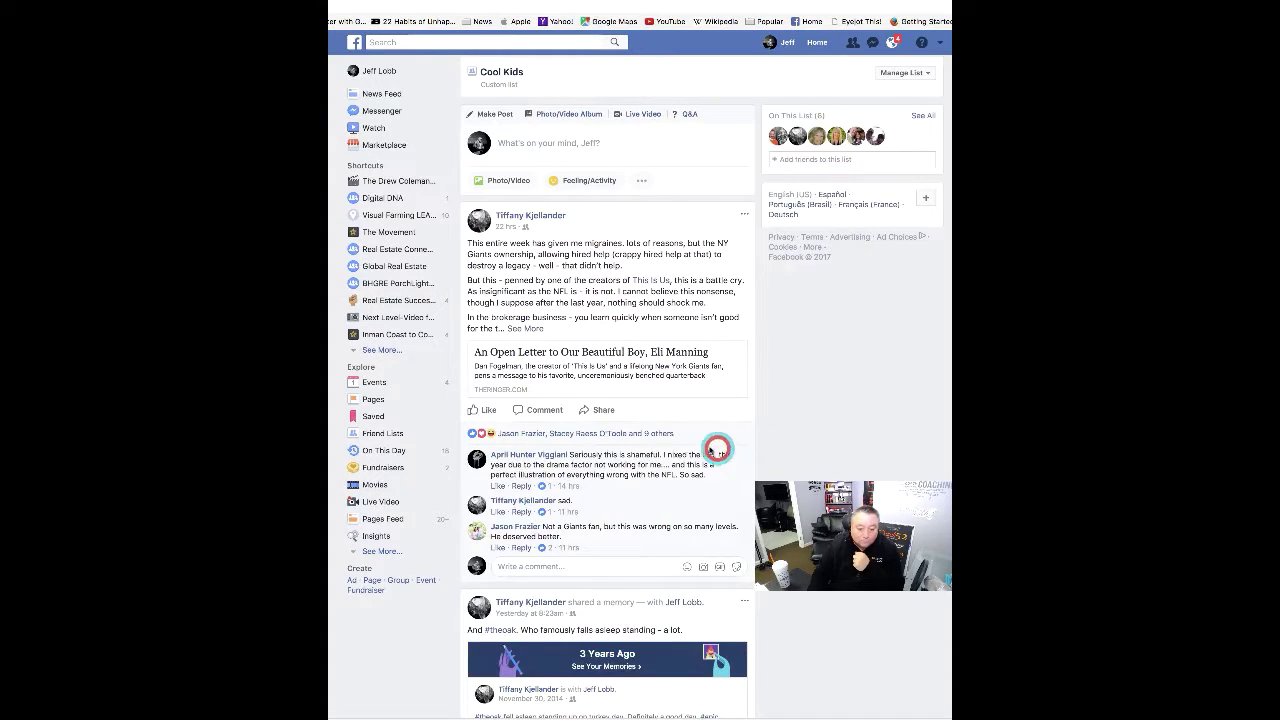
Look through the posts in the Cool Kids list's refreshed feed.
scroll(707, 447, "down", 1)
scroll(707, 447, "down", 7)
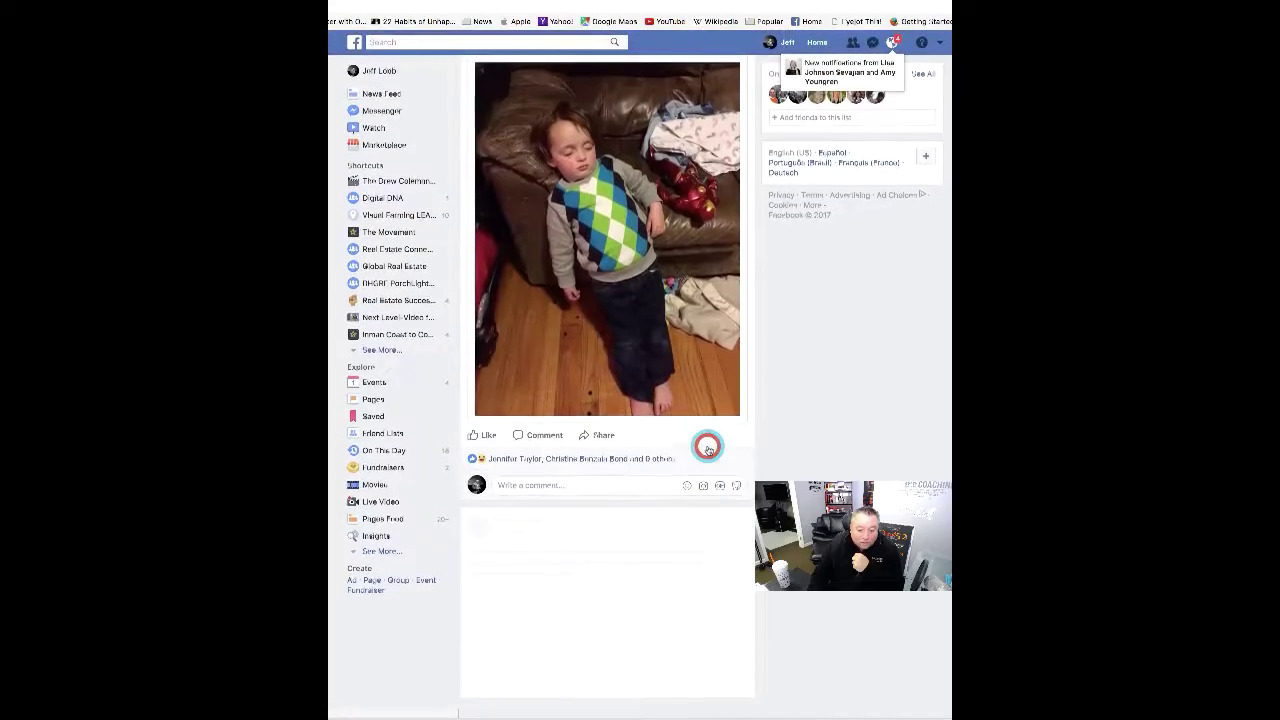
scroll(707, 447, "down", 8)
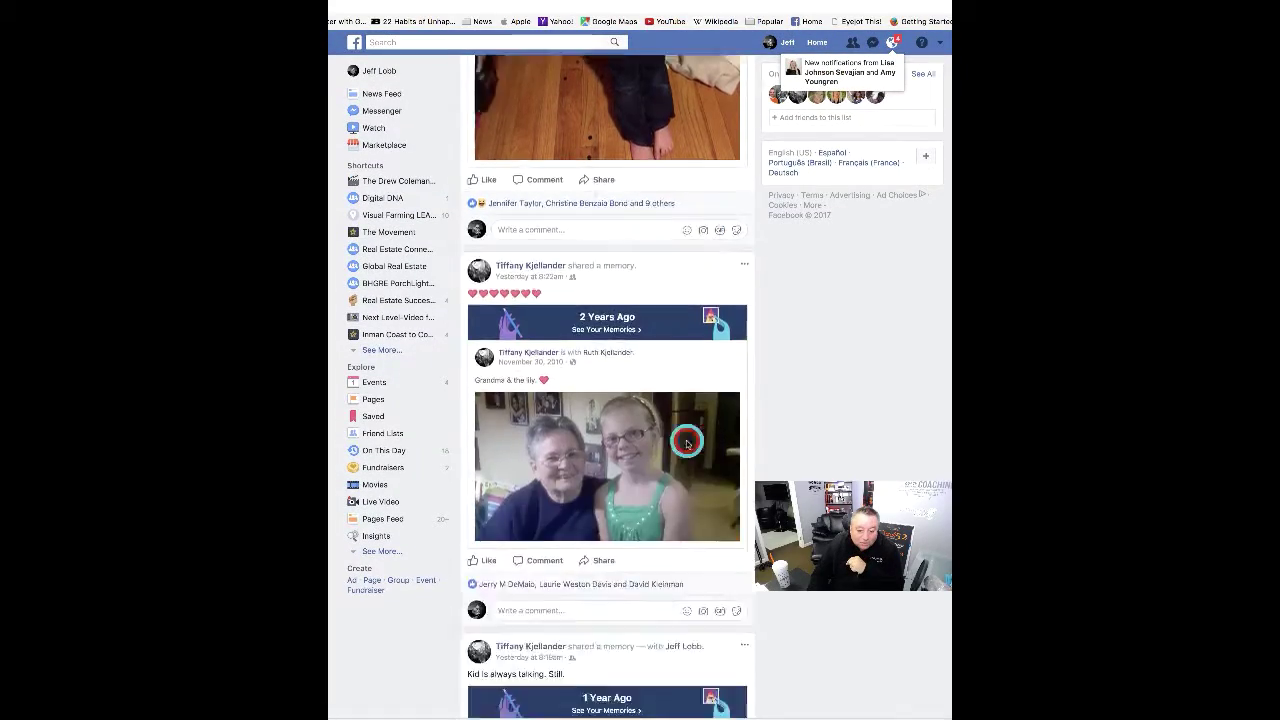
scroll(687, 443, "down", 2)
scroll(688, 442, "up", 15)
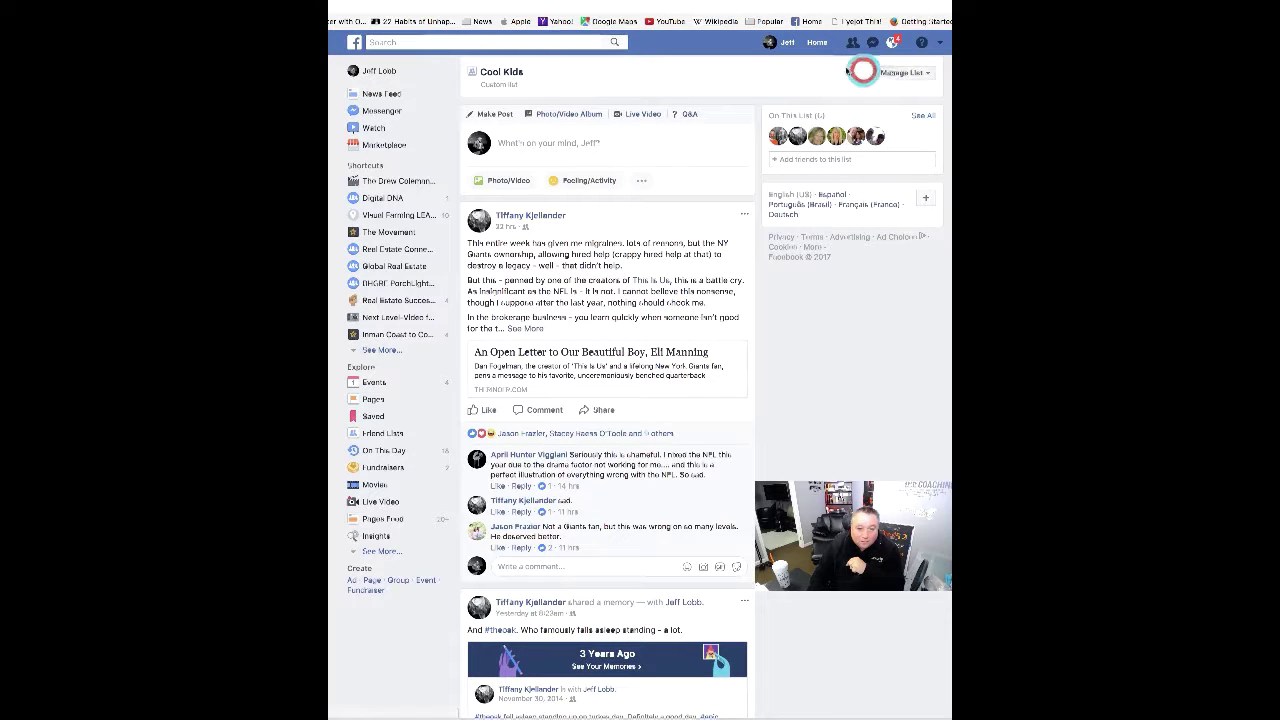
Open the Augusta, New Jersey Area friend list and save its radius as 75 miles.
left_click(372, 432)
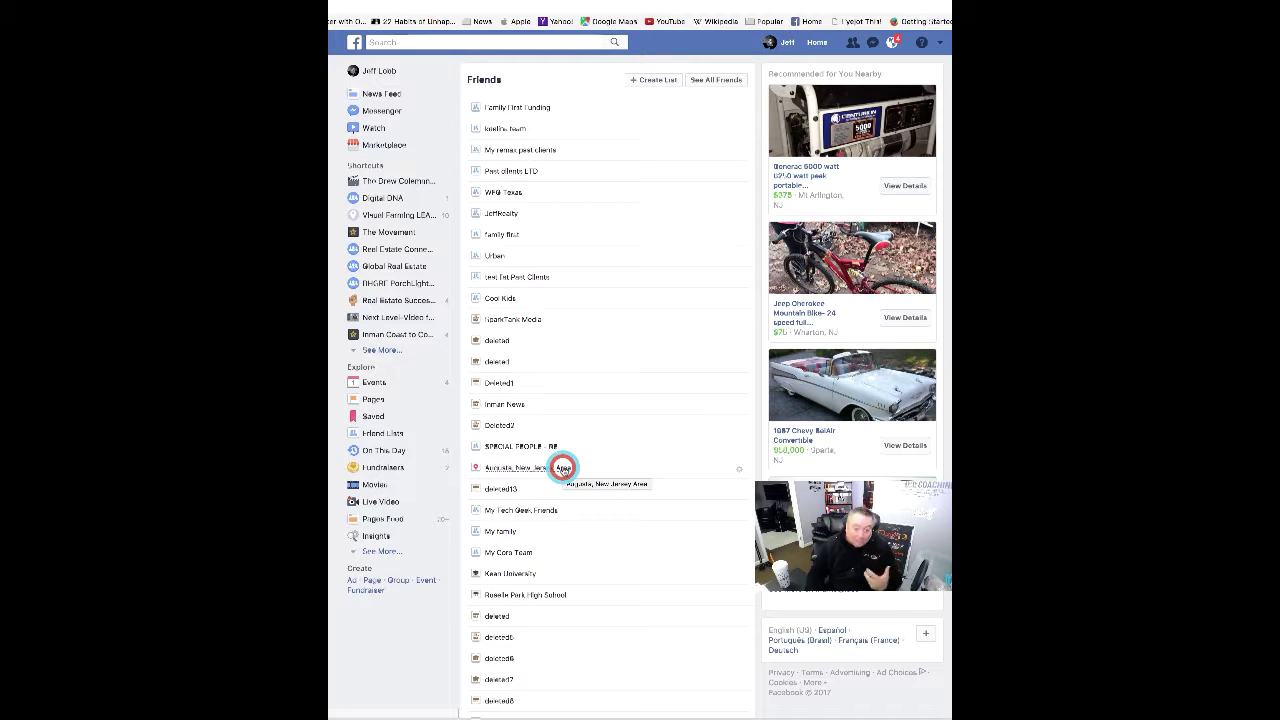
left_click(563, 468)
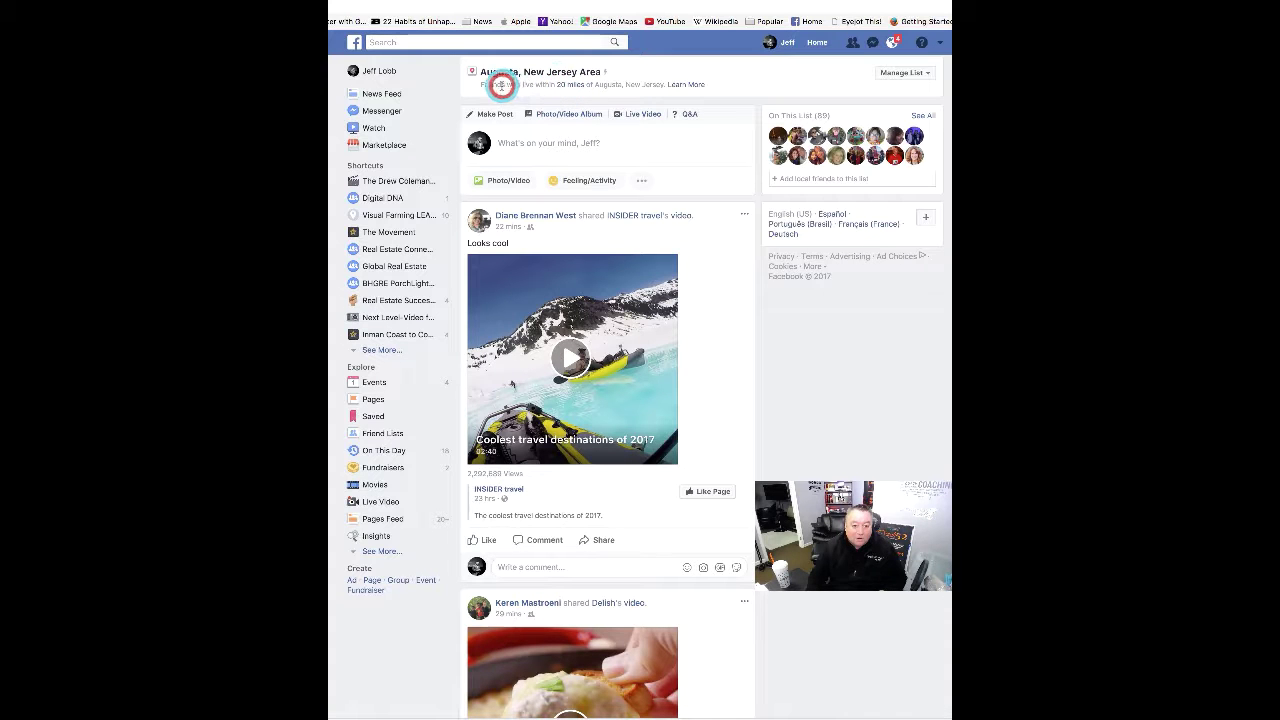
left_click(567, 84)
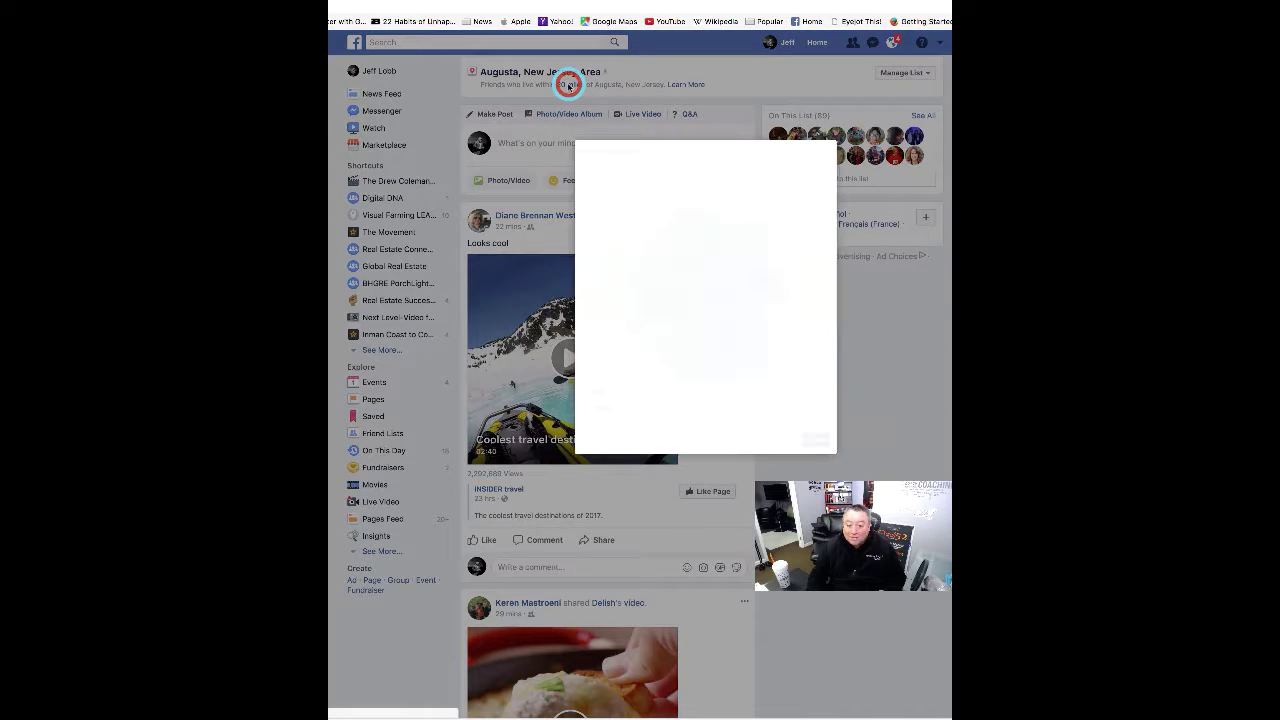
left_click(634, 408)
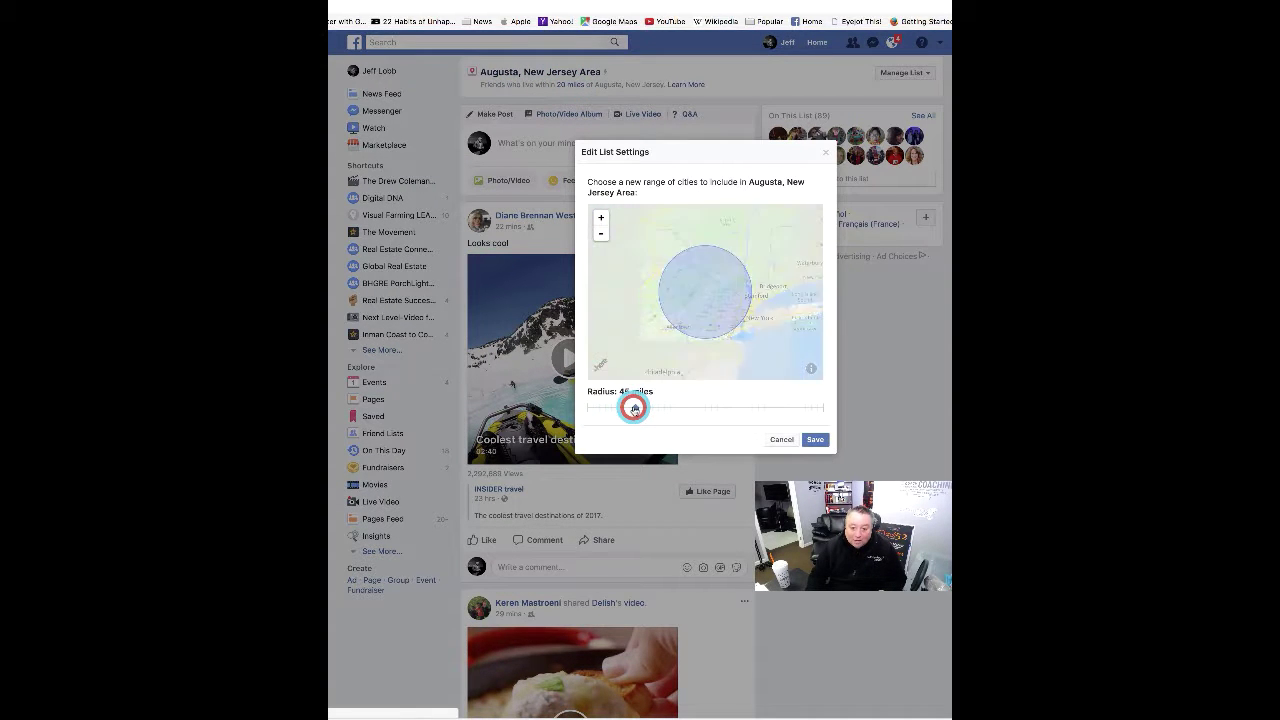
left_click(674, 408)
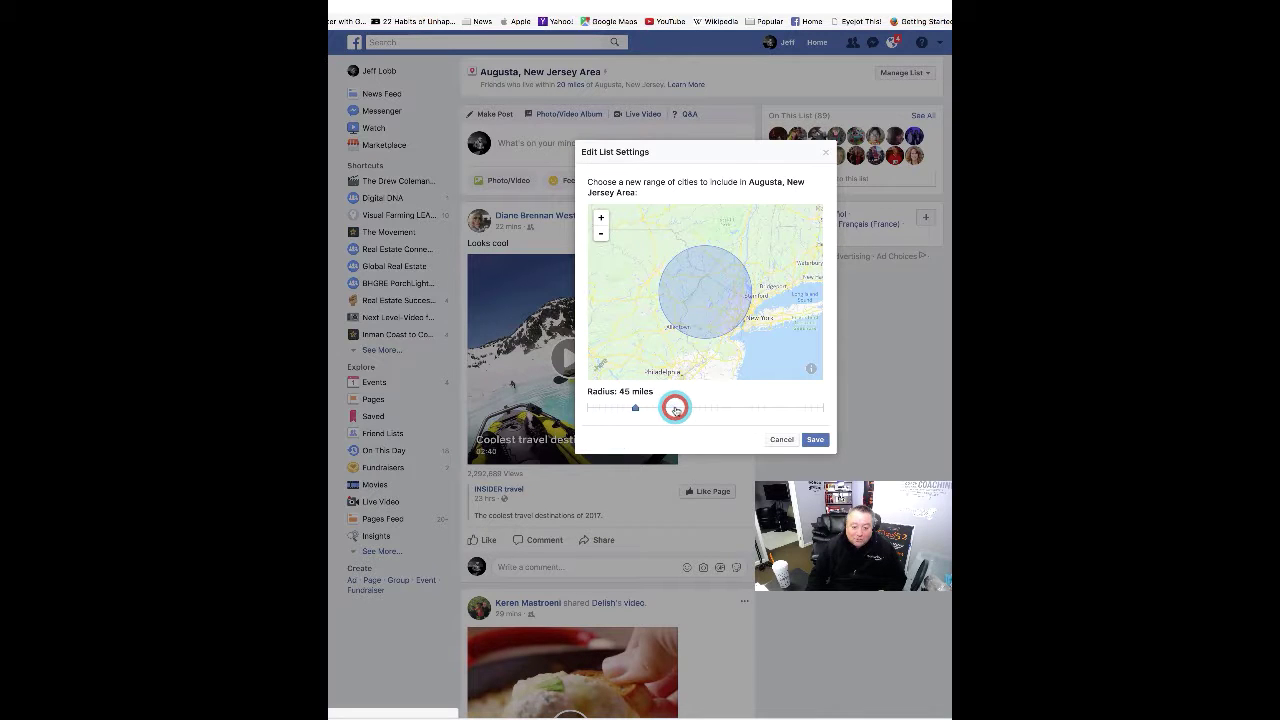
left_click(815, 440)
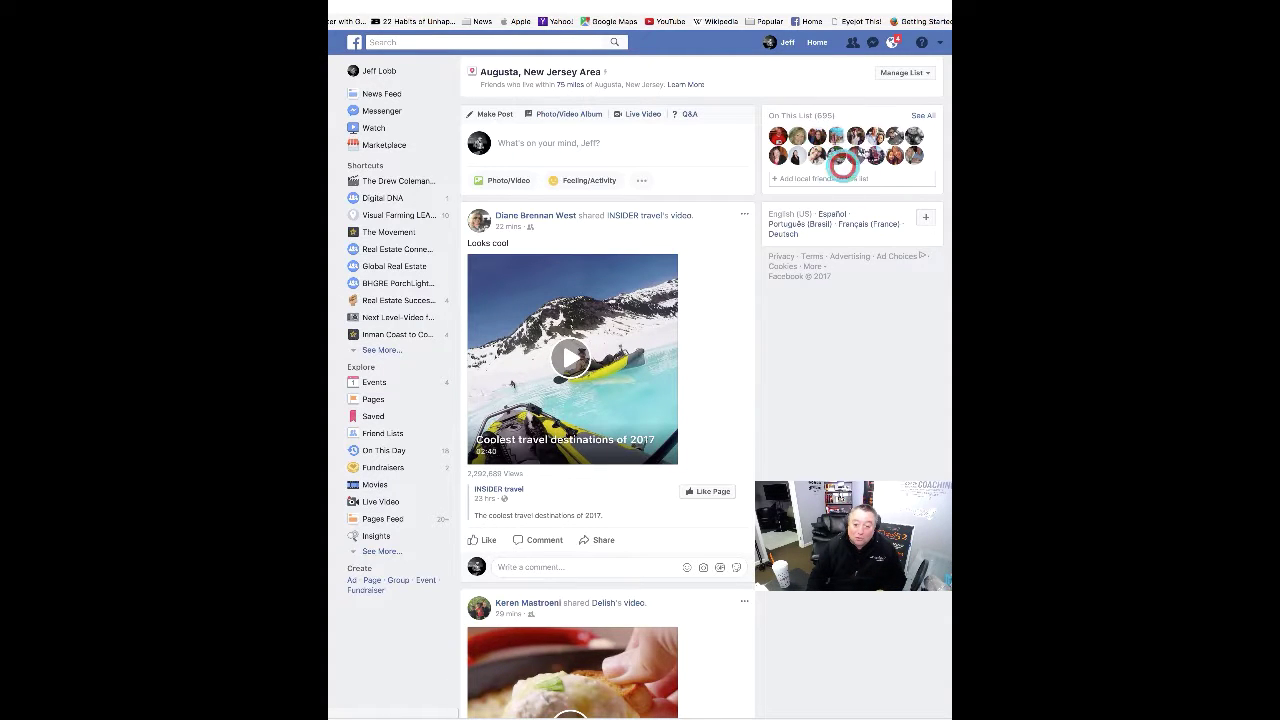
Review the members of the Augusta, New Jersey Area list in the full member view and finish.
left_click(920, 115)
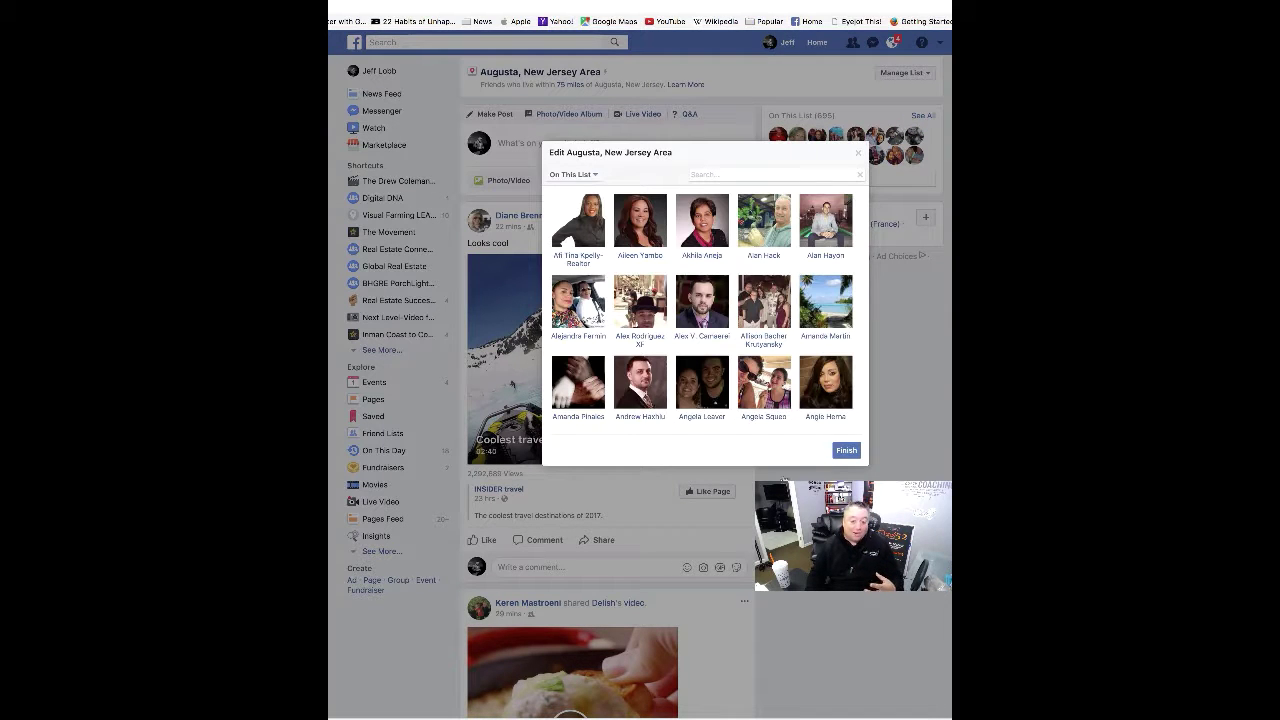
scroll(701, 358, "down", 10)
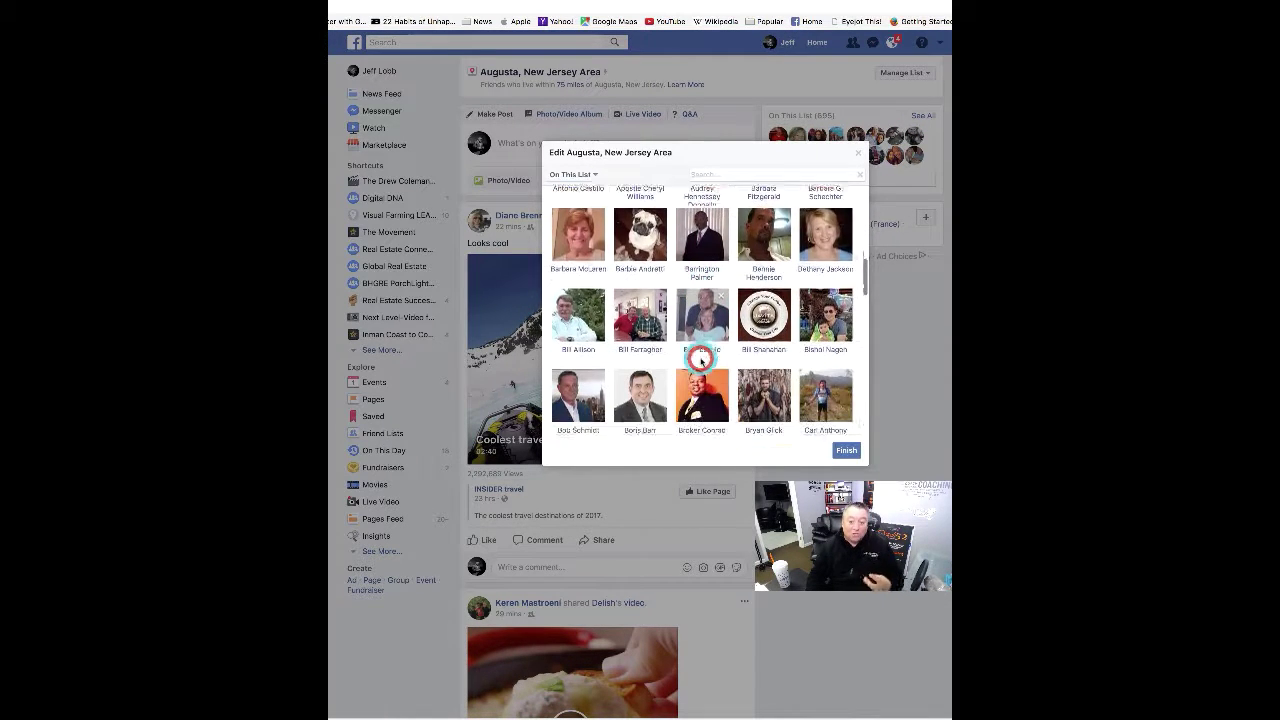
scroll(701, 358, "down", 4)
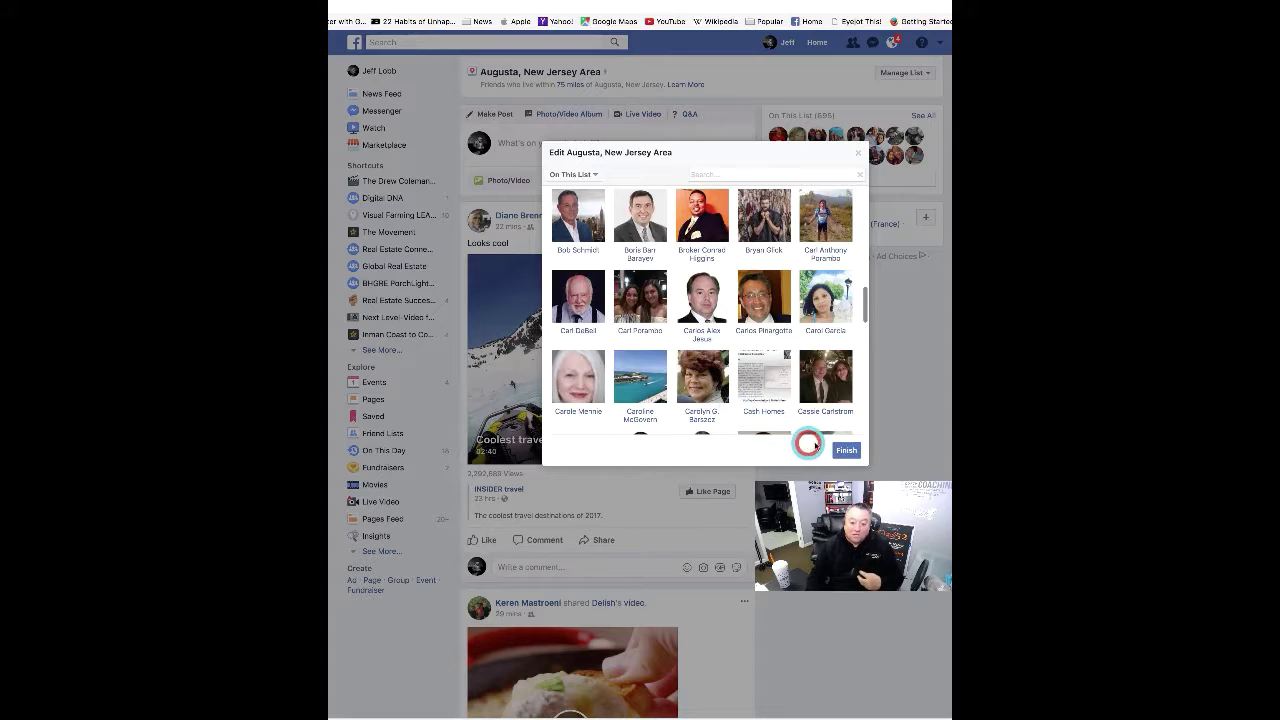
left_click(846, 450)
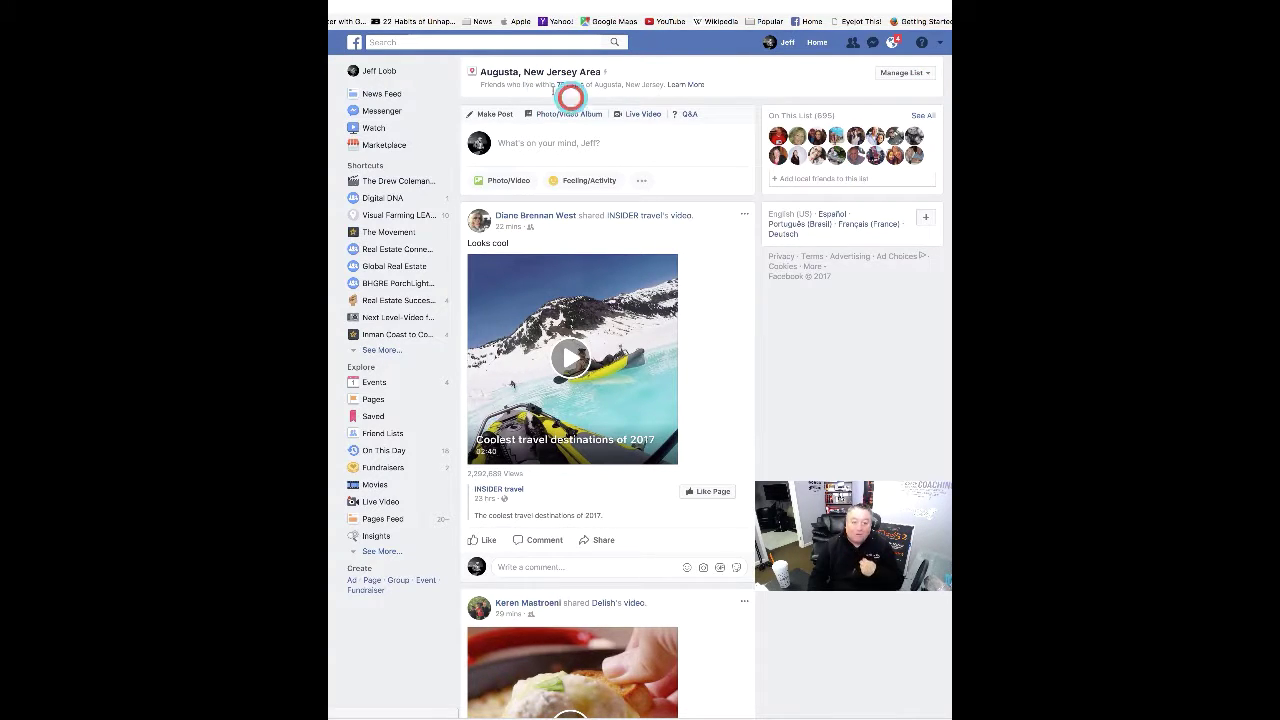
Widen the Augusta, New Jersey Area list's radius beyond 75 miles and save it.
left_click(569, 84)
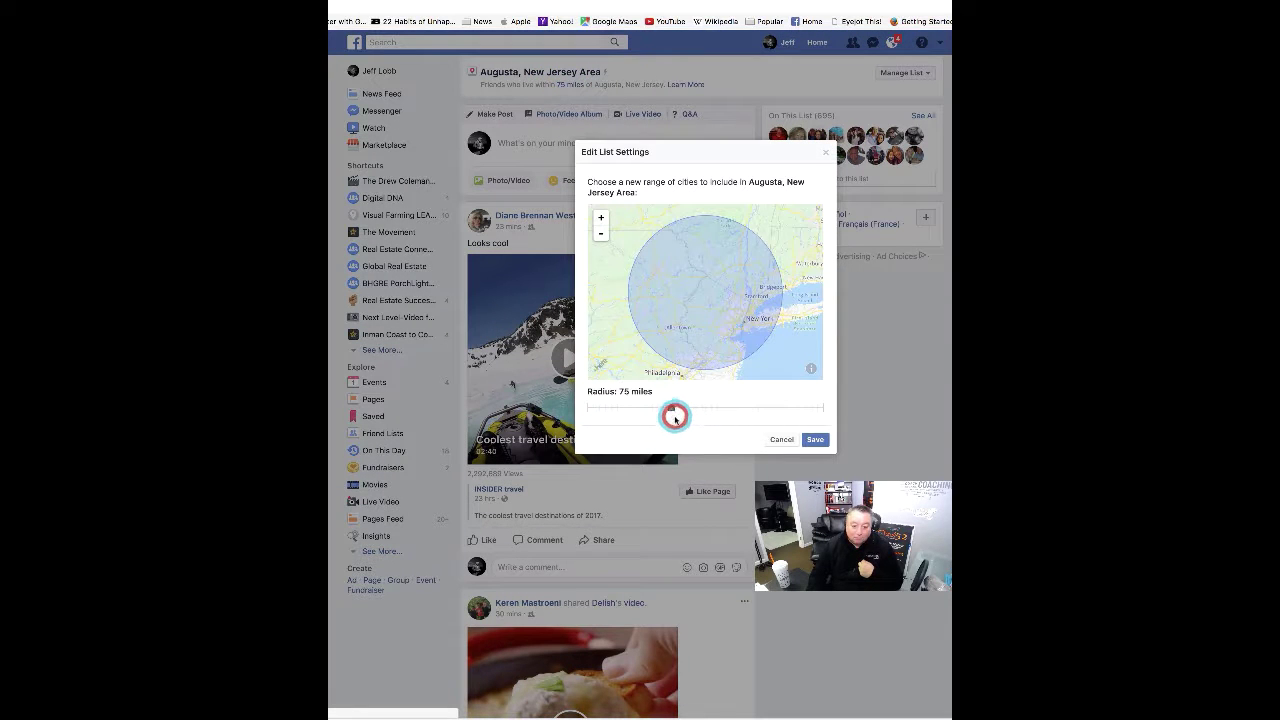
left_click_drag(673, 408, 701, 408)
left_click(815, 439)
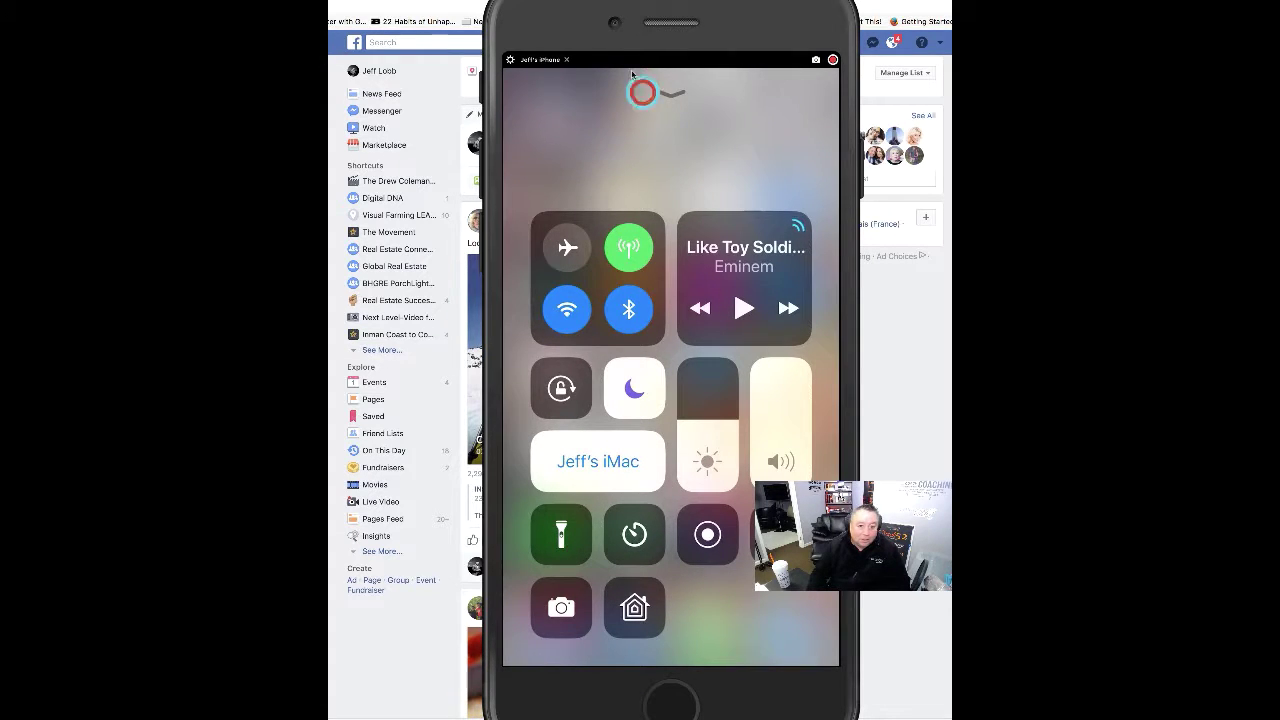
Switch to the mirrored iPhone, reposition its window and dismiss the AirPlay connection alert.
left_click_drag(569, 20, 542, 20)
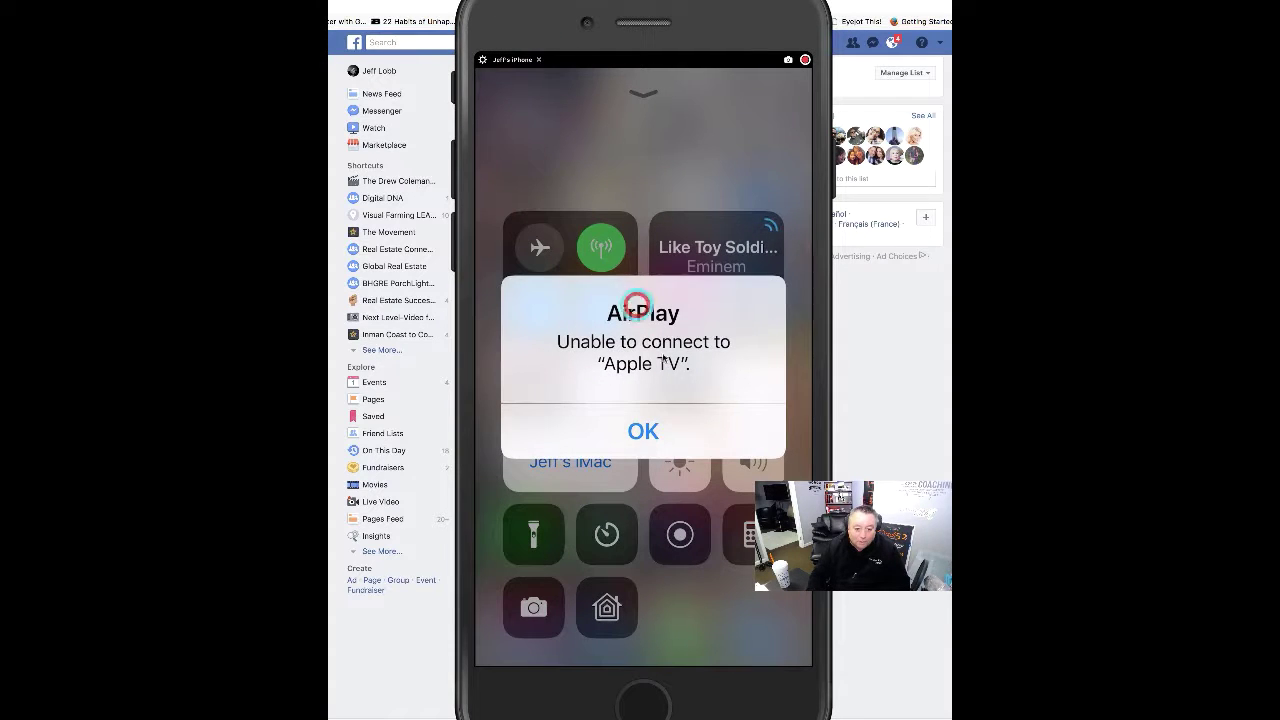
left_click(655, 430)
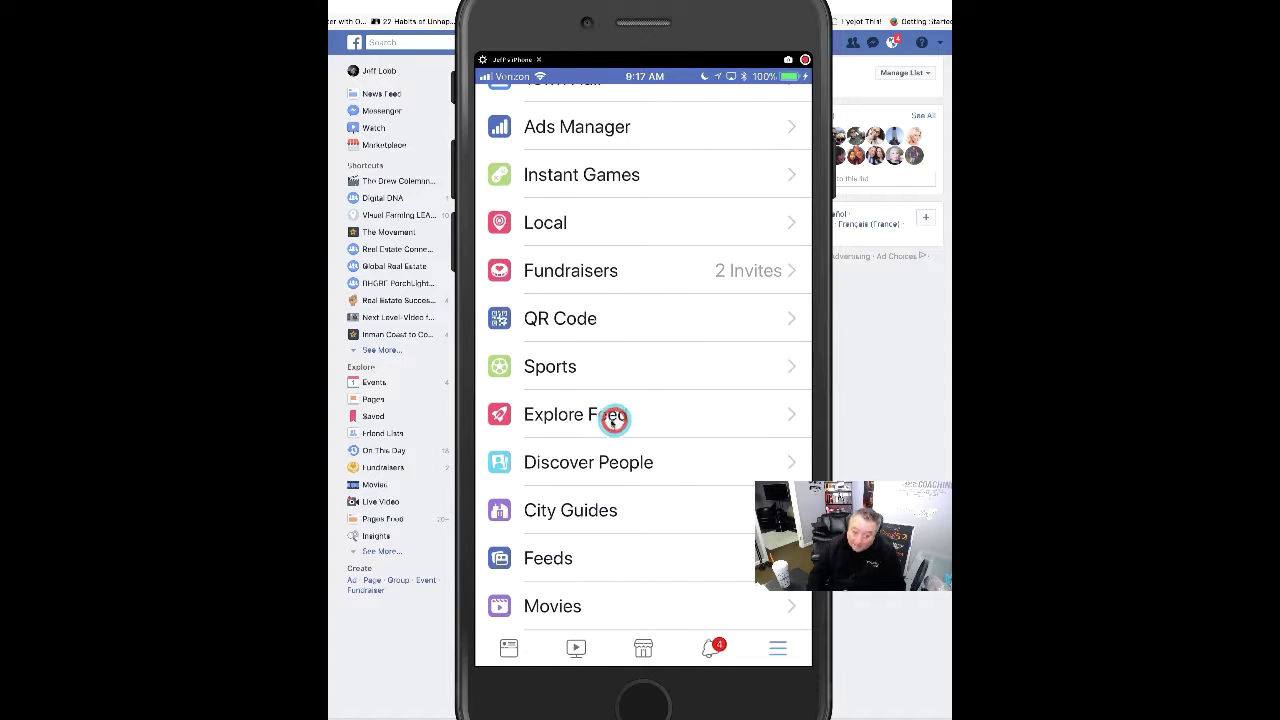
Go to Feeds in the iPhone's Facebook app and open the Family First Funding list.
left_click(547, 558)
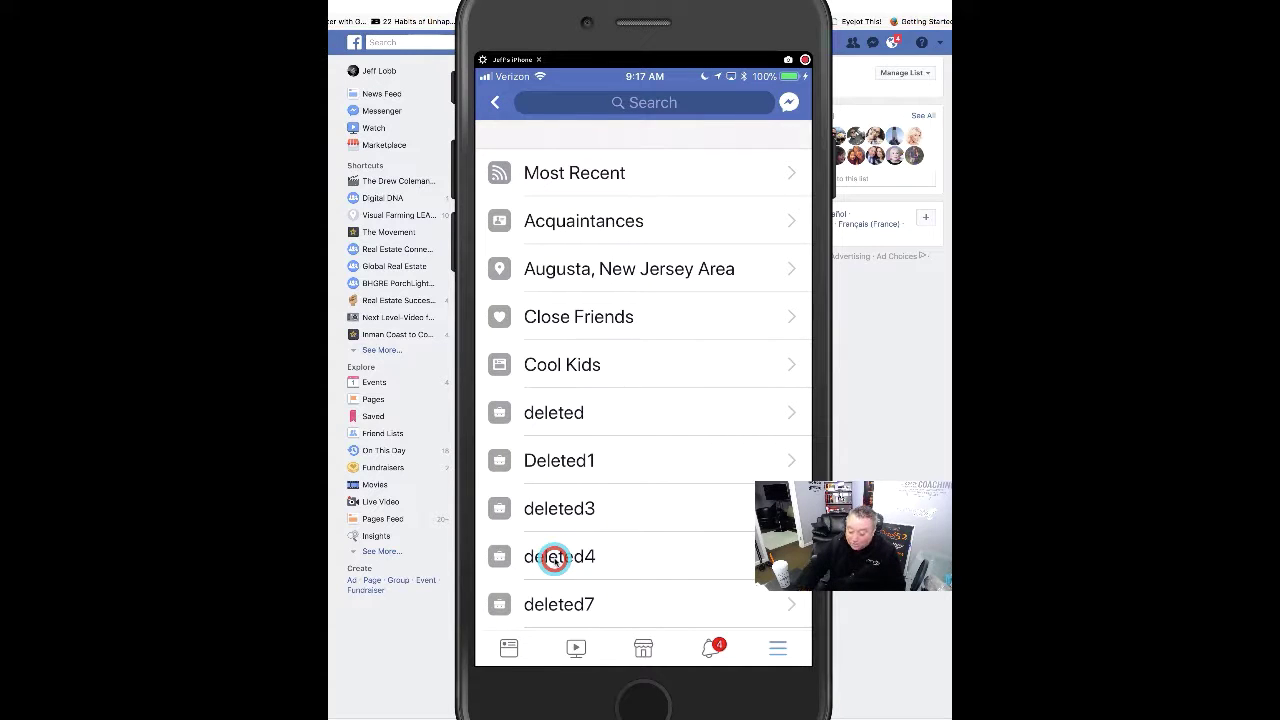
scroll(555, 560, "down", 10)
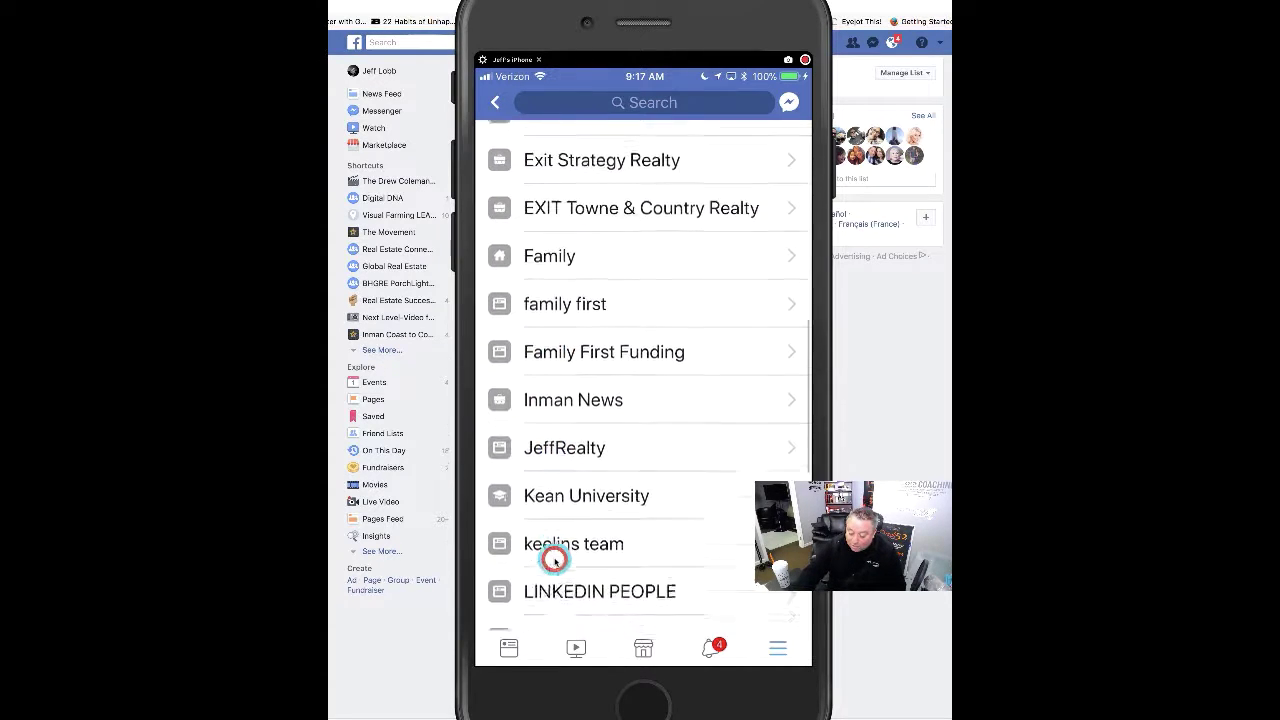
scroll(555, 560, "down", 2)
scroll(555, 560, "up", 2)
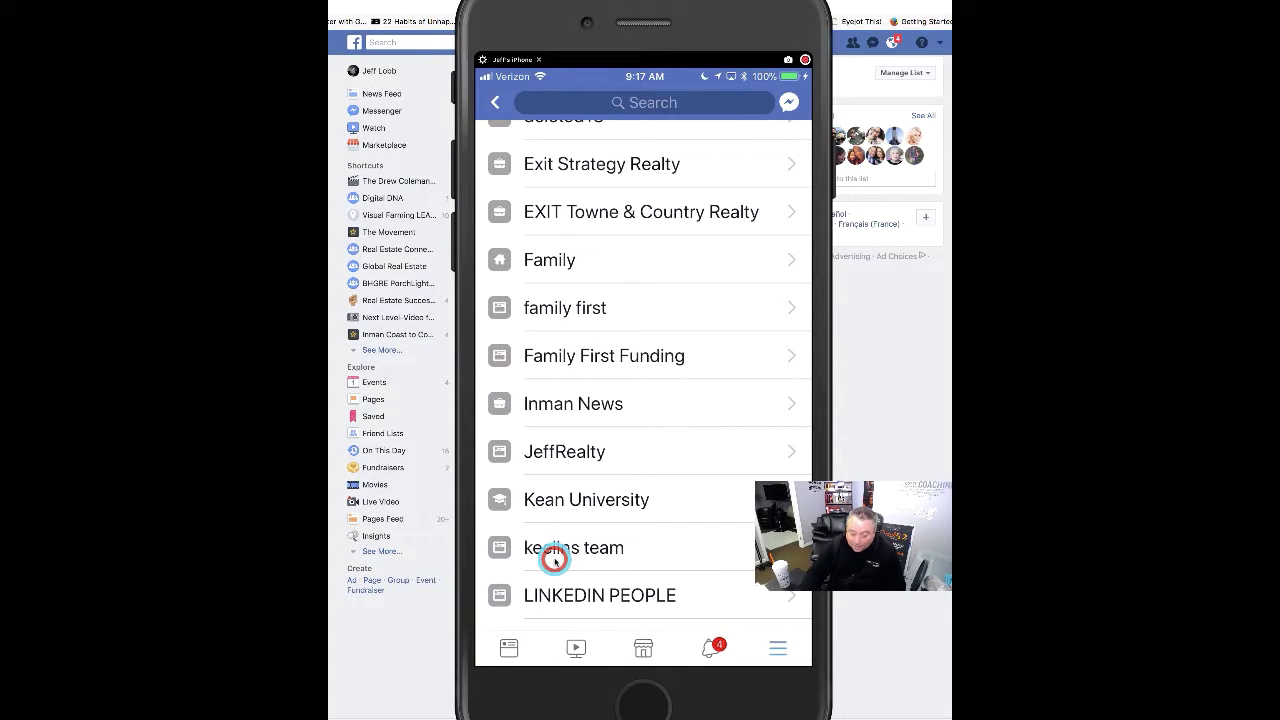
left_click(604, 355)
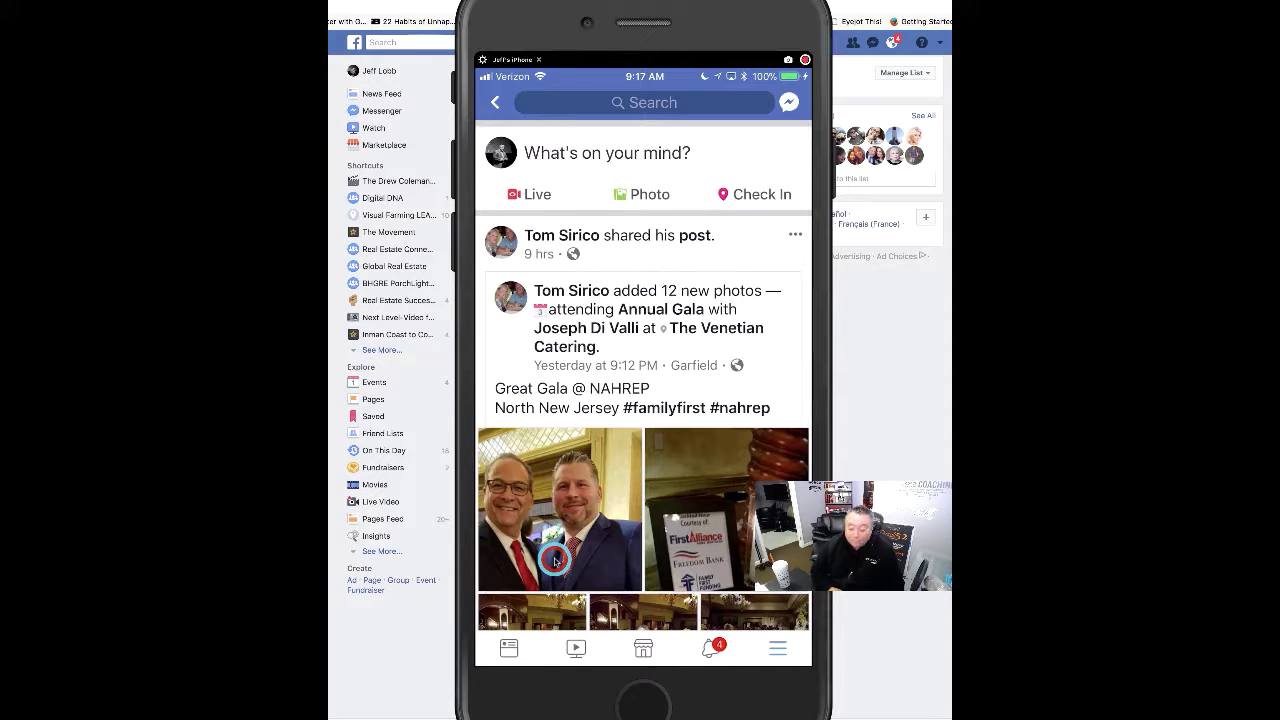
Look through the posts in the Family First Funding feed and return to the lists.
scroll(555, 560, "down", 3)
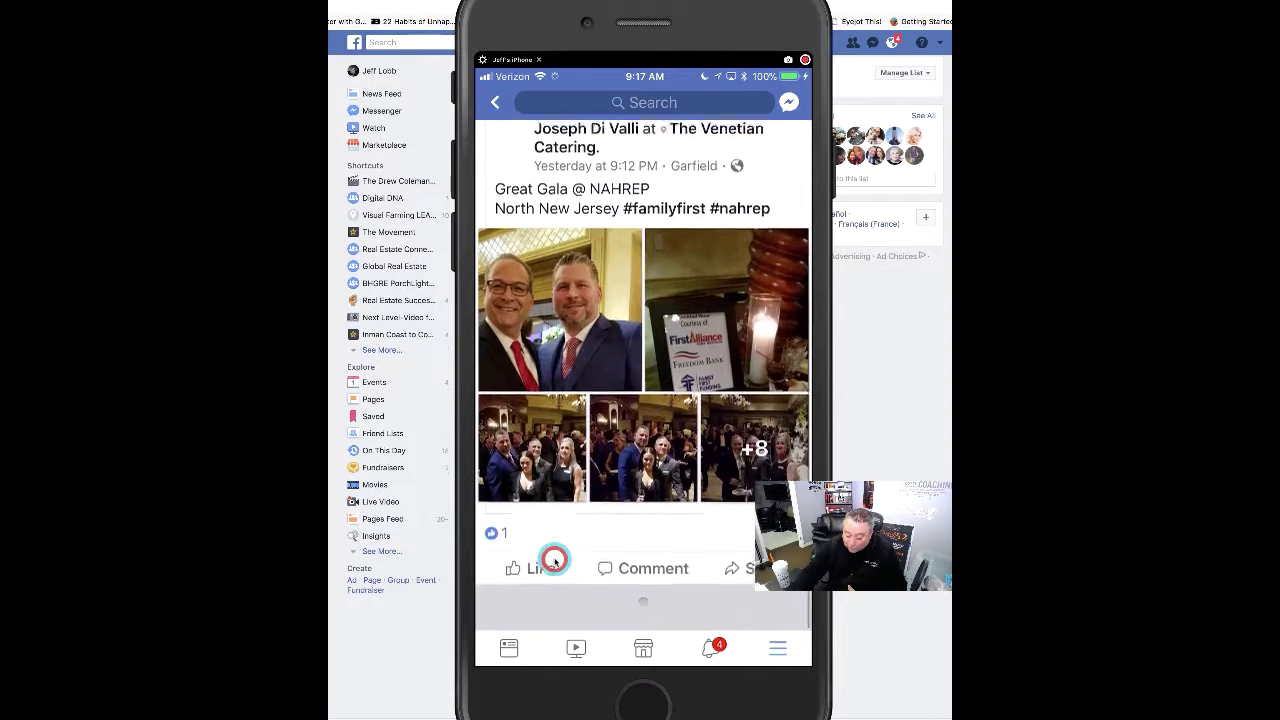
scroll(555, 560, "up", 5)
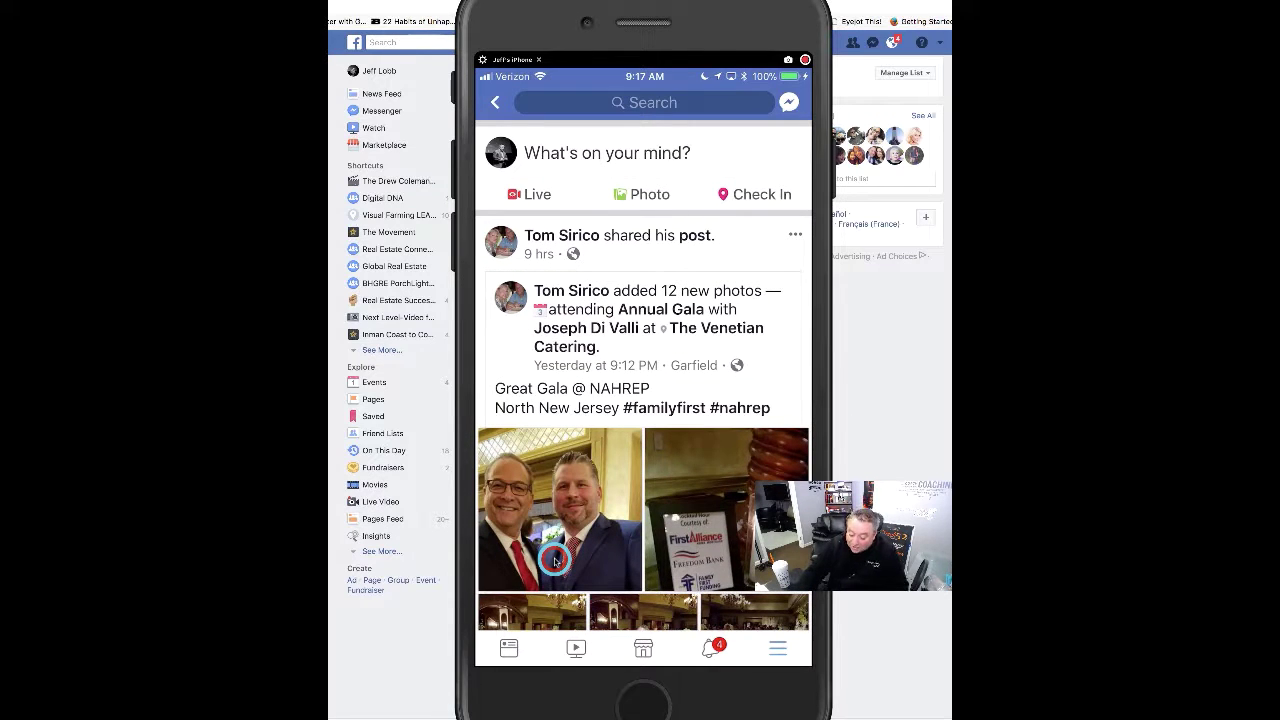
scroll(555, 560, "down", 3)
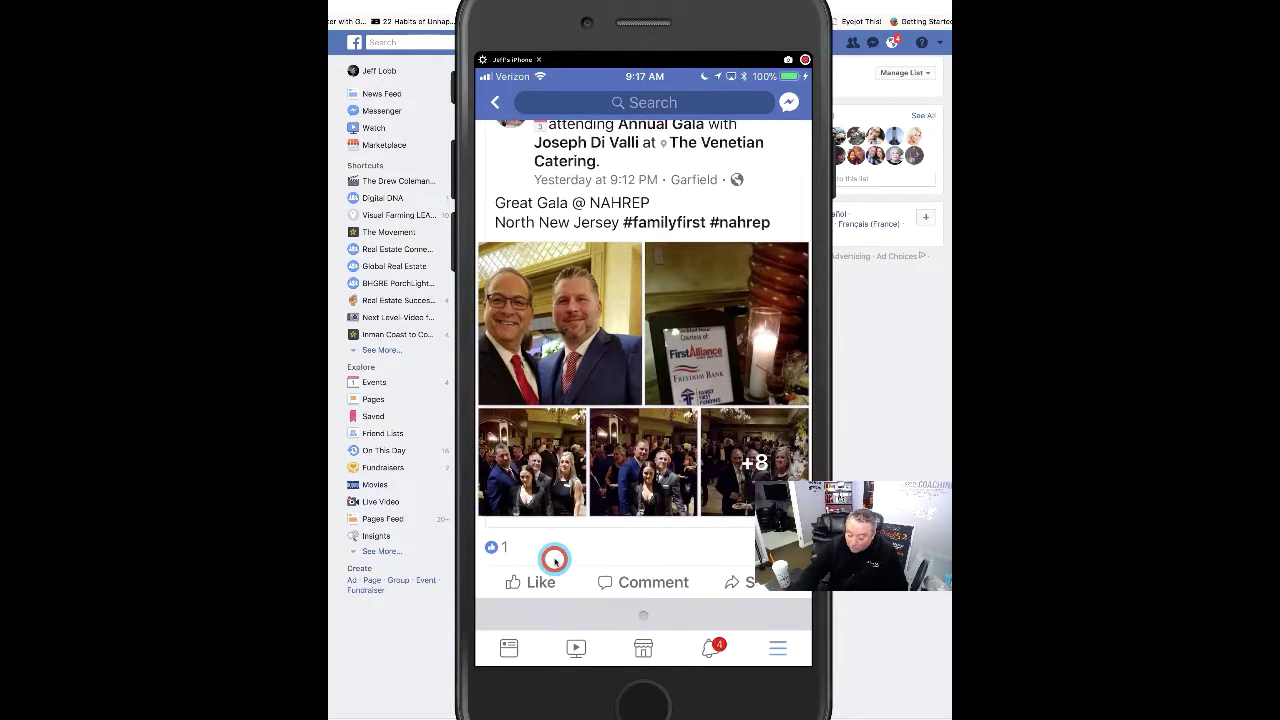
scroll(555, 560, "up", 5)
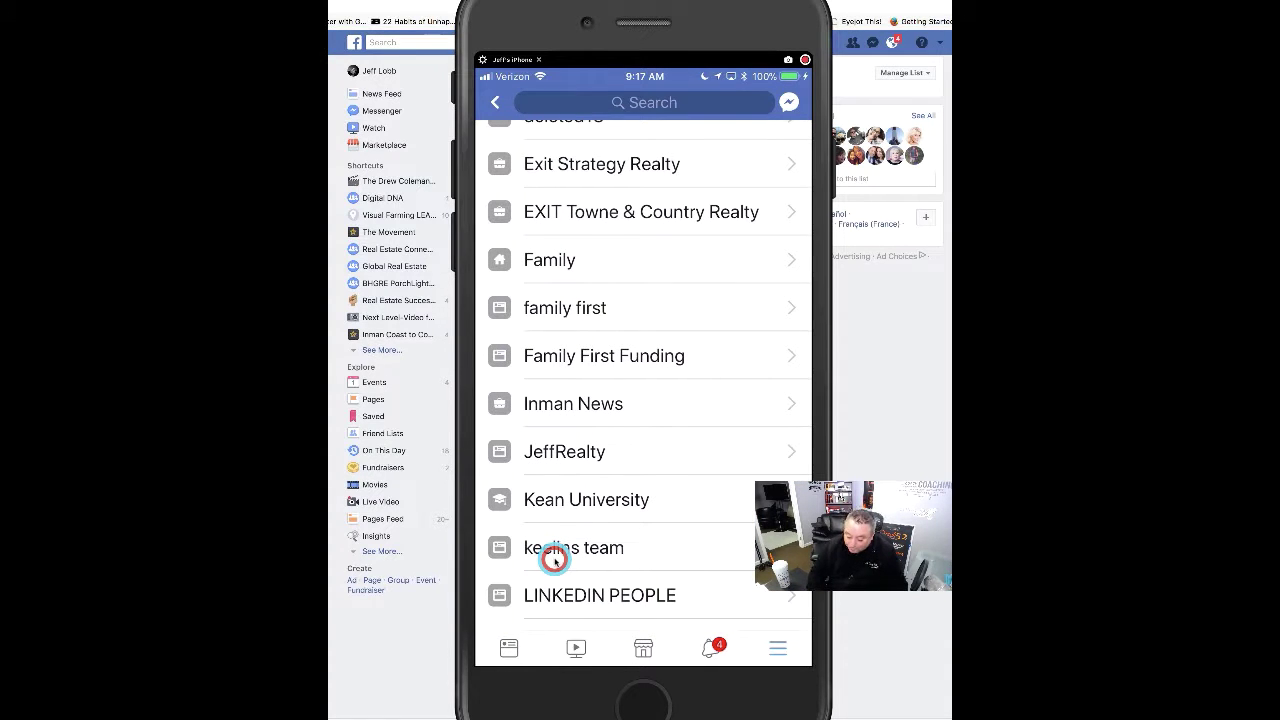
Browse the available friend lists under Feeds on the iPhone, down to tech friends and back up.
scroll(555, 560, "up", 3)
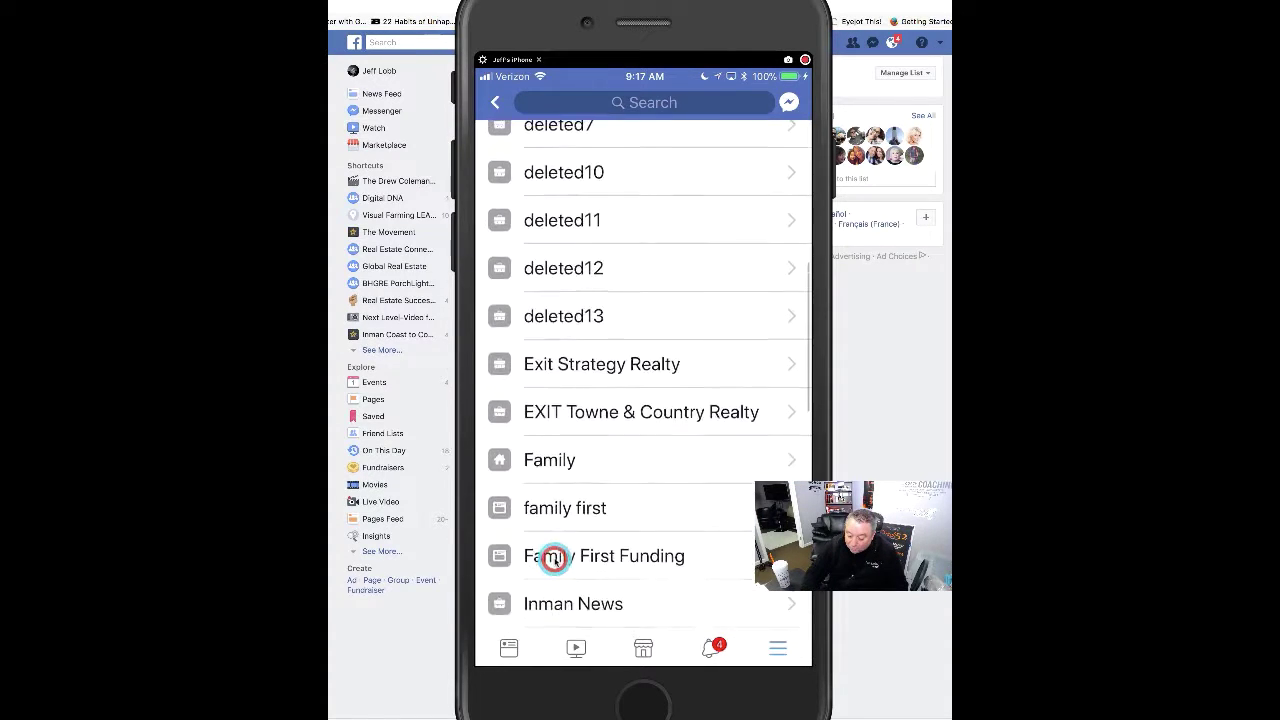
scroll(555, 560, "down", 4)
scroll(555, 560, "down", 3)
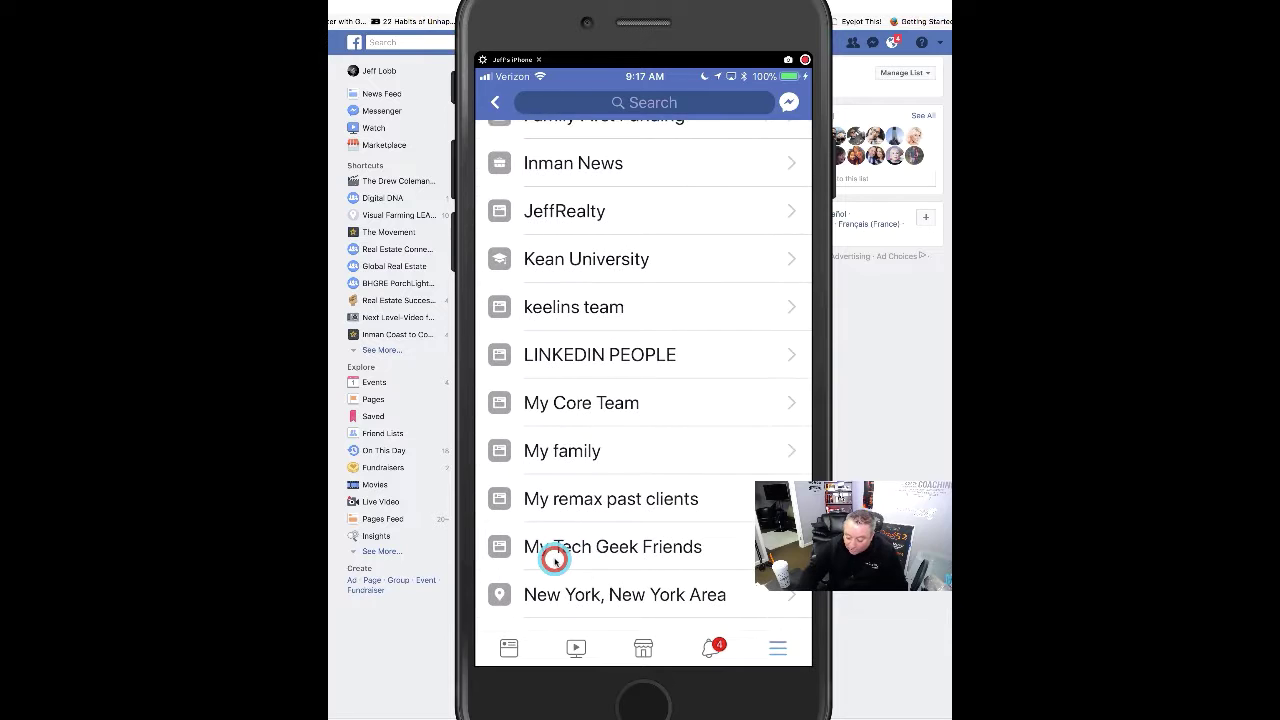
scroll(553, 559, "down", 5)
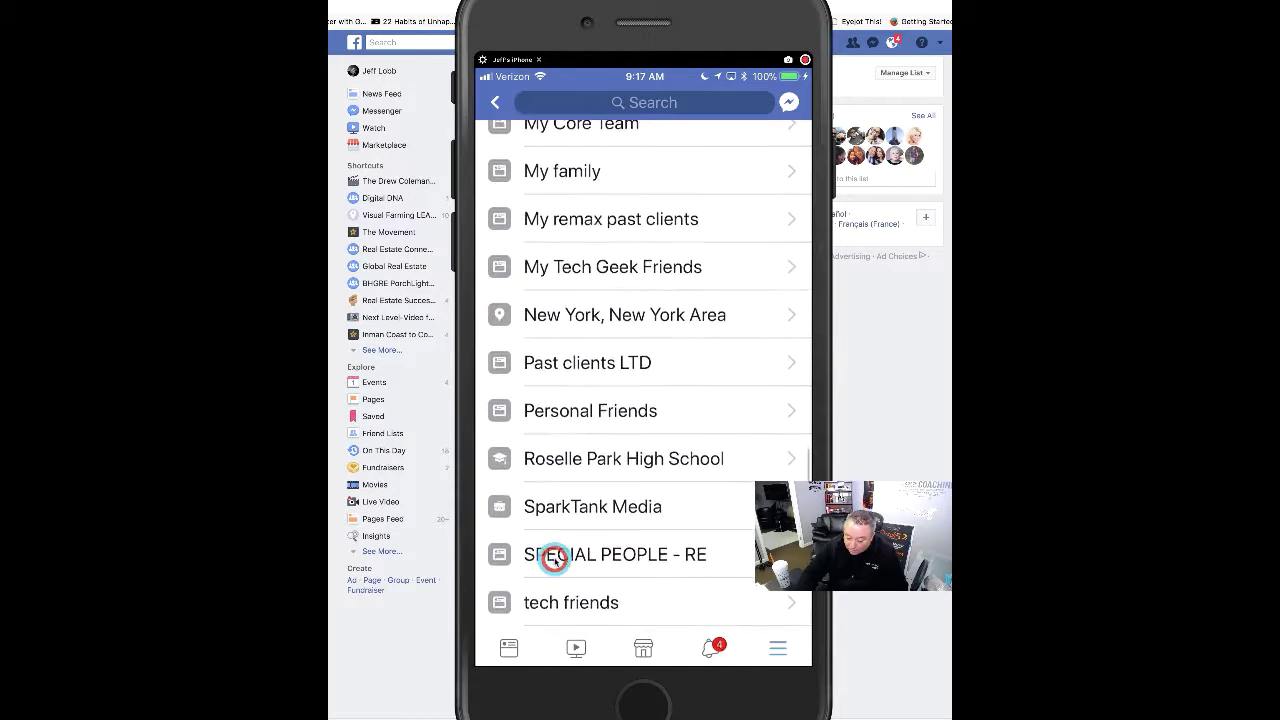
left_click(555, 558)
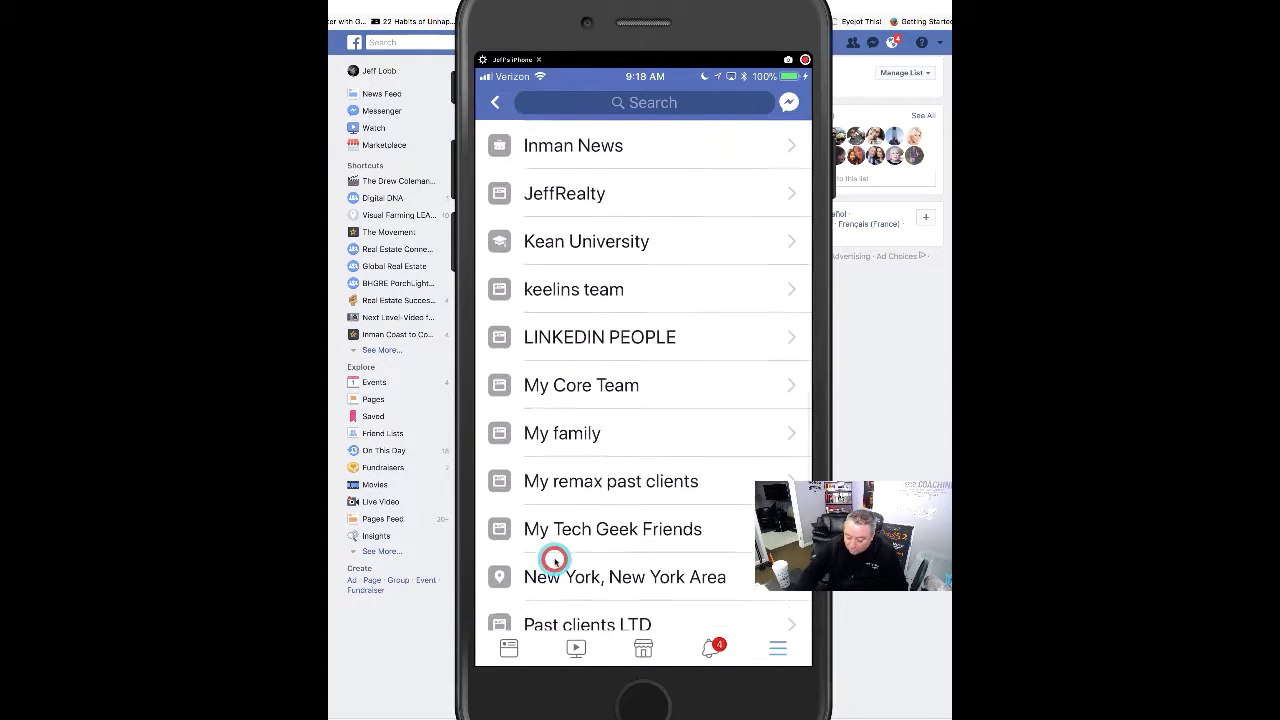
scroll(555, 560, "down", 1)
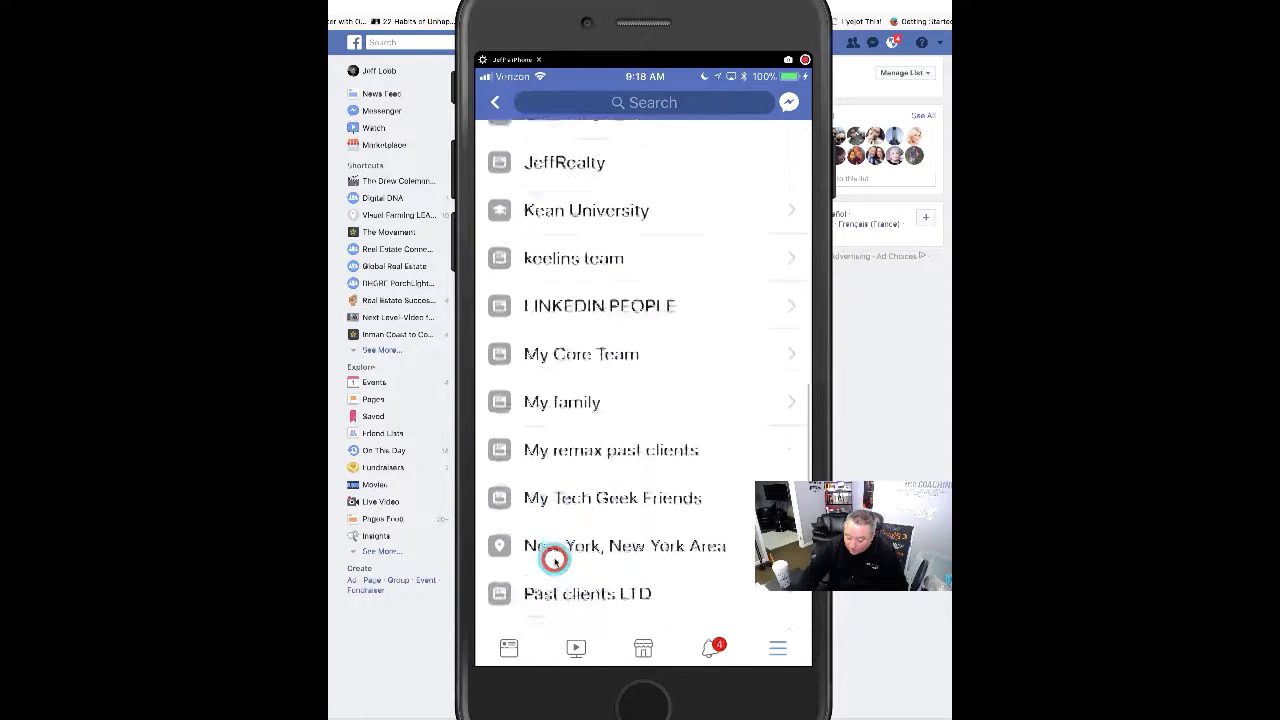
scroll(555, 560, "up", 5)
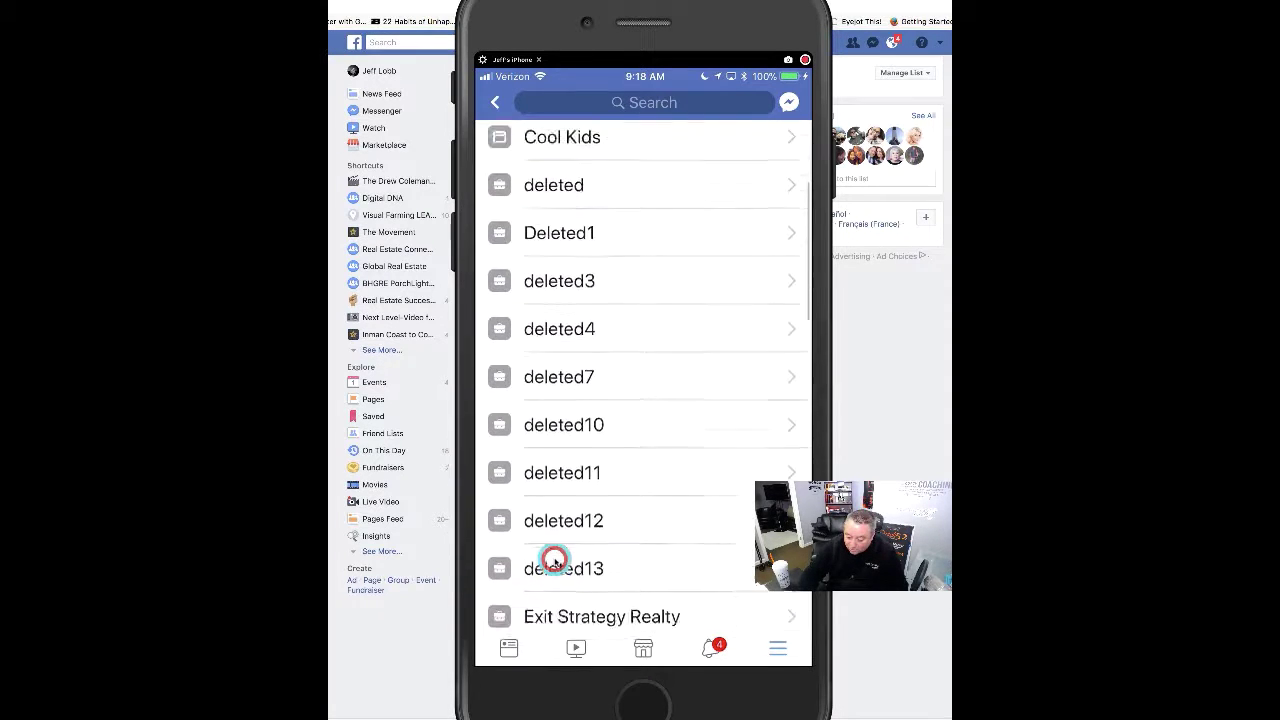
Open the Cool Kids feed on the iPhone, look through its posts and return to the lists.
scroll(555, 560, "up", 3)
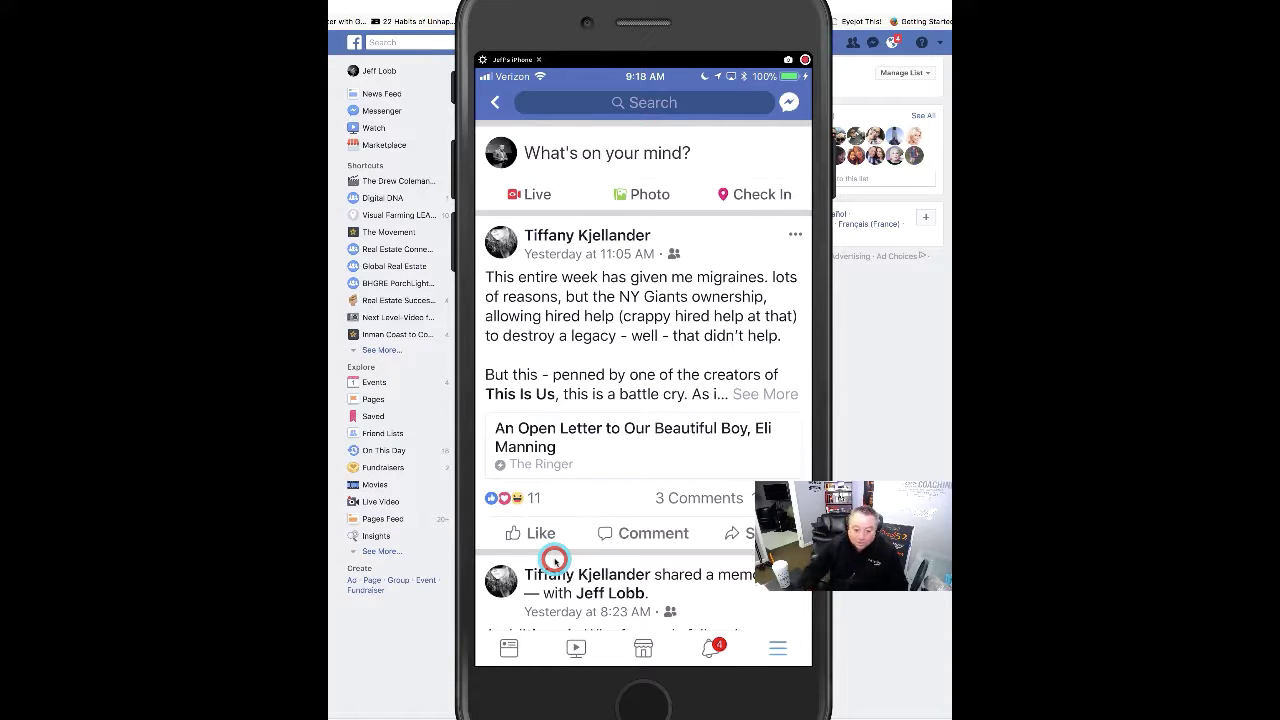
scroll(555, 560, "down", 10)
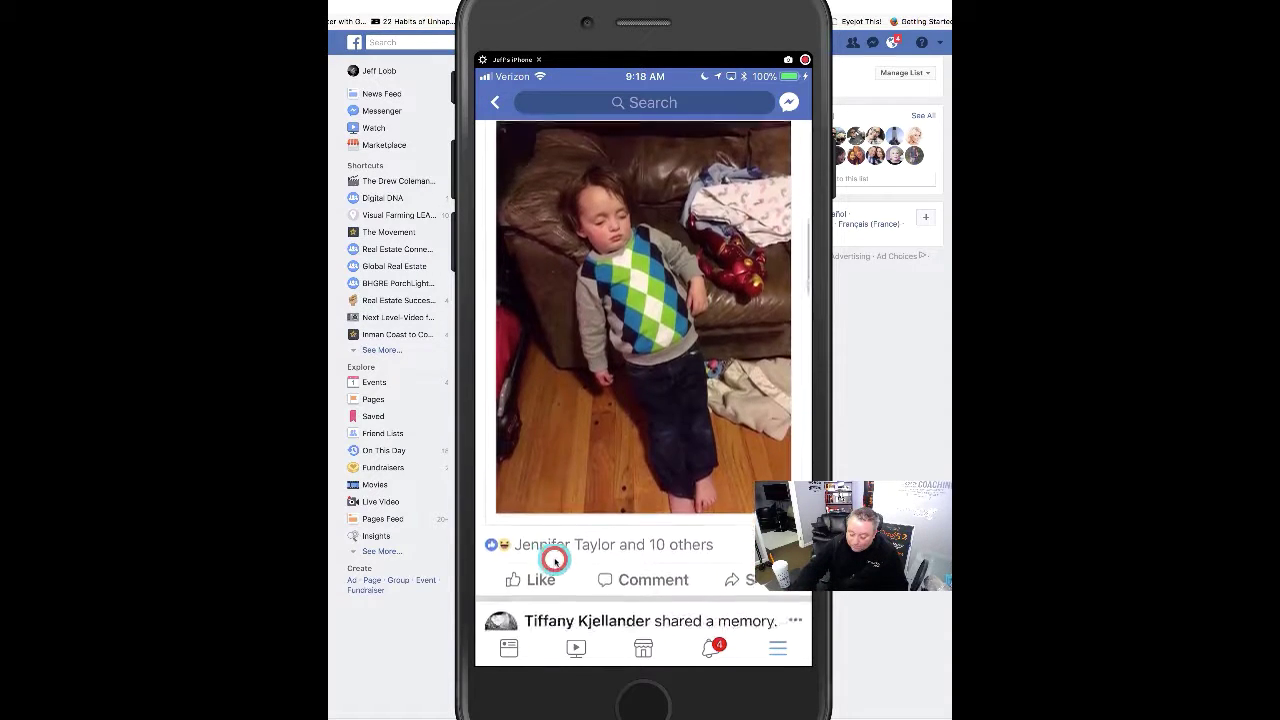
scroll(555, 560, "down", 8)
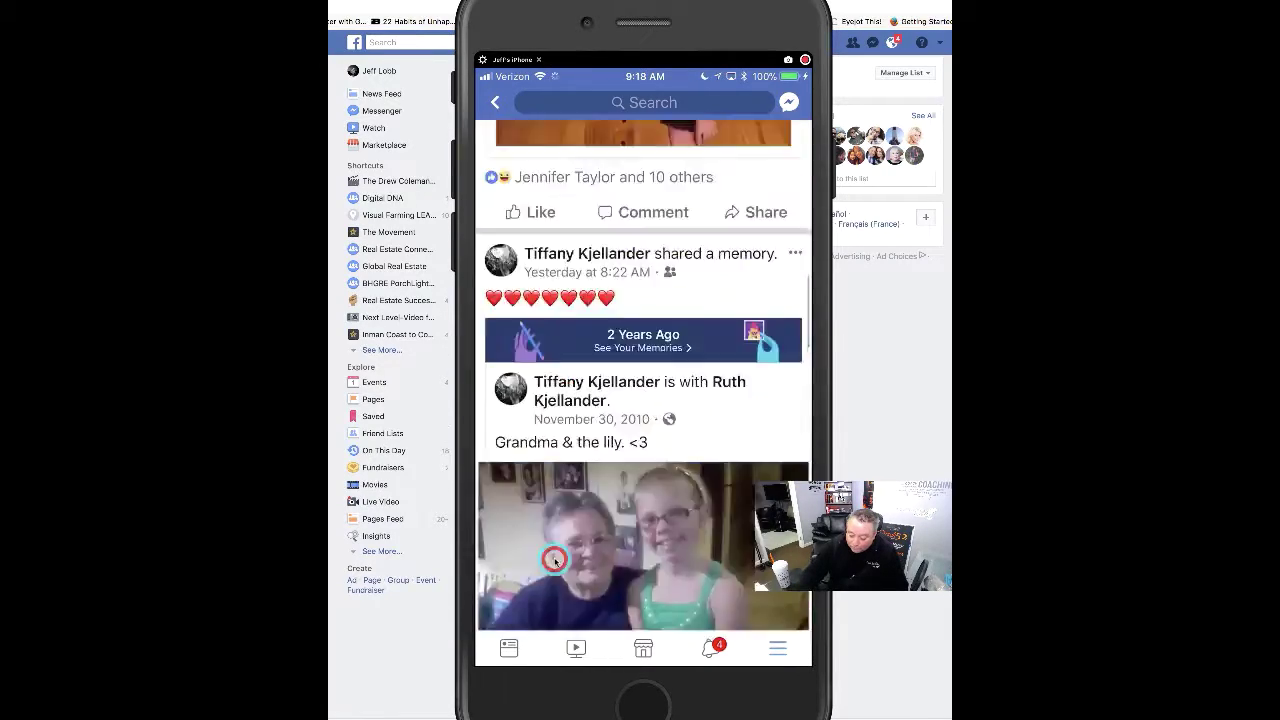
scroll(555, 560, "up", 5)
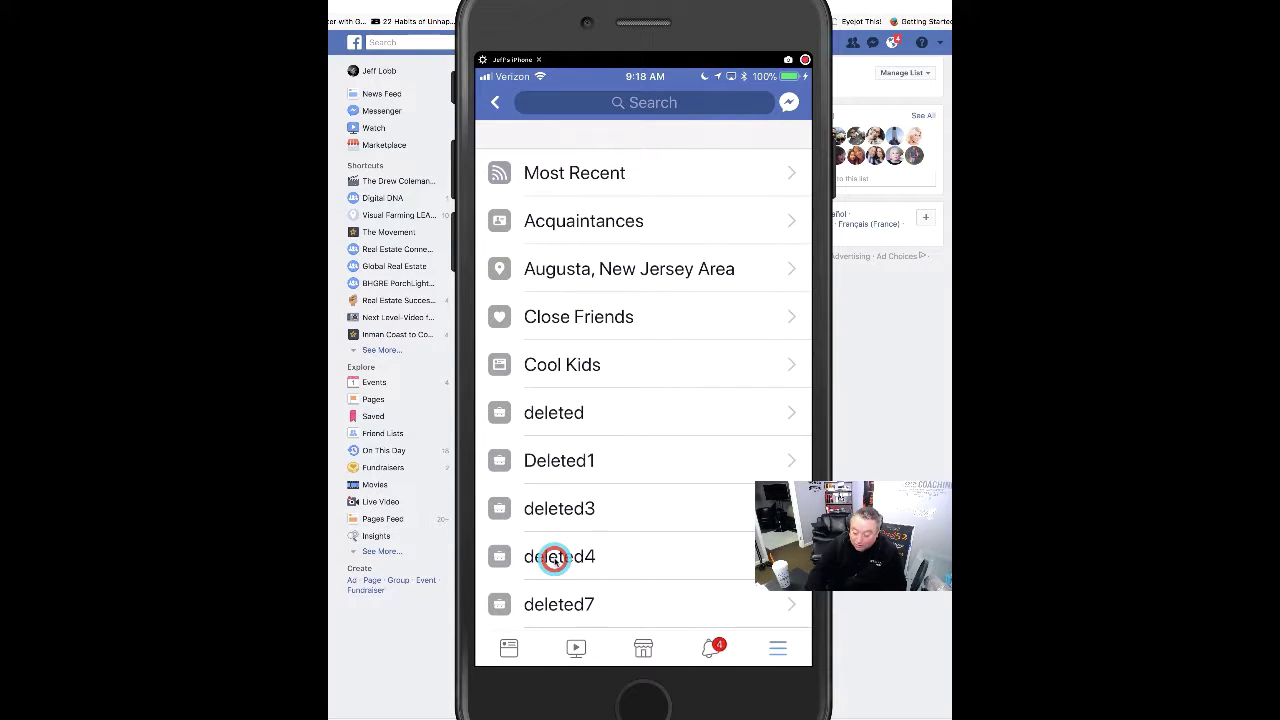
Open the Augusta, New Jersey Area feed on the iPhone and look through the local friends' posts.
left_click(555, 560)
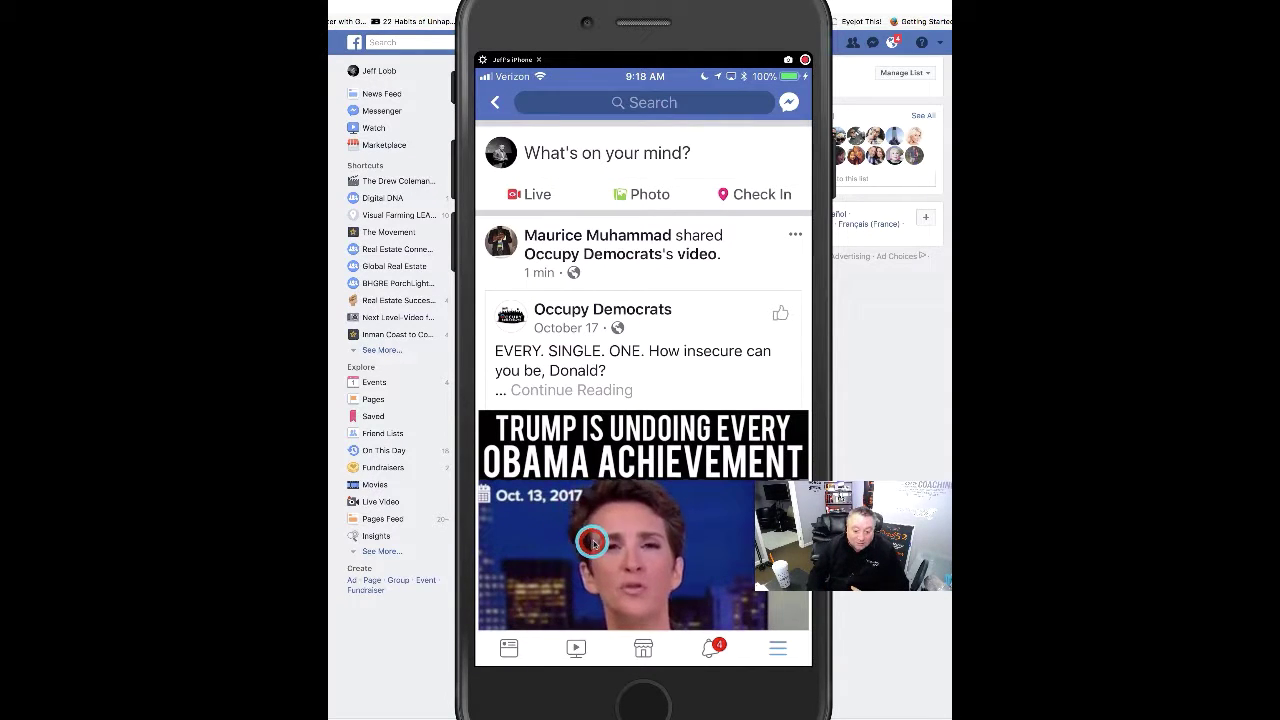
left_click_drag(592, 541, 674, 491)
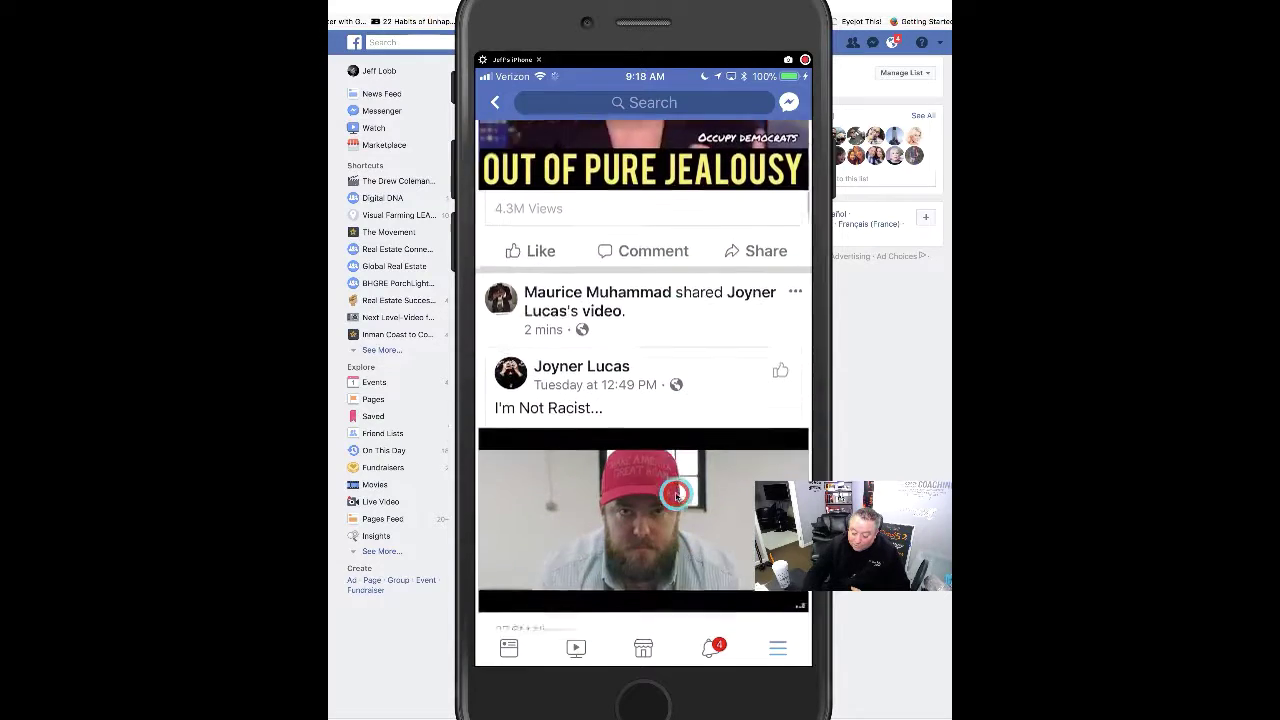
scroll(676, 494, "down", 10)
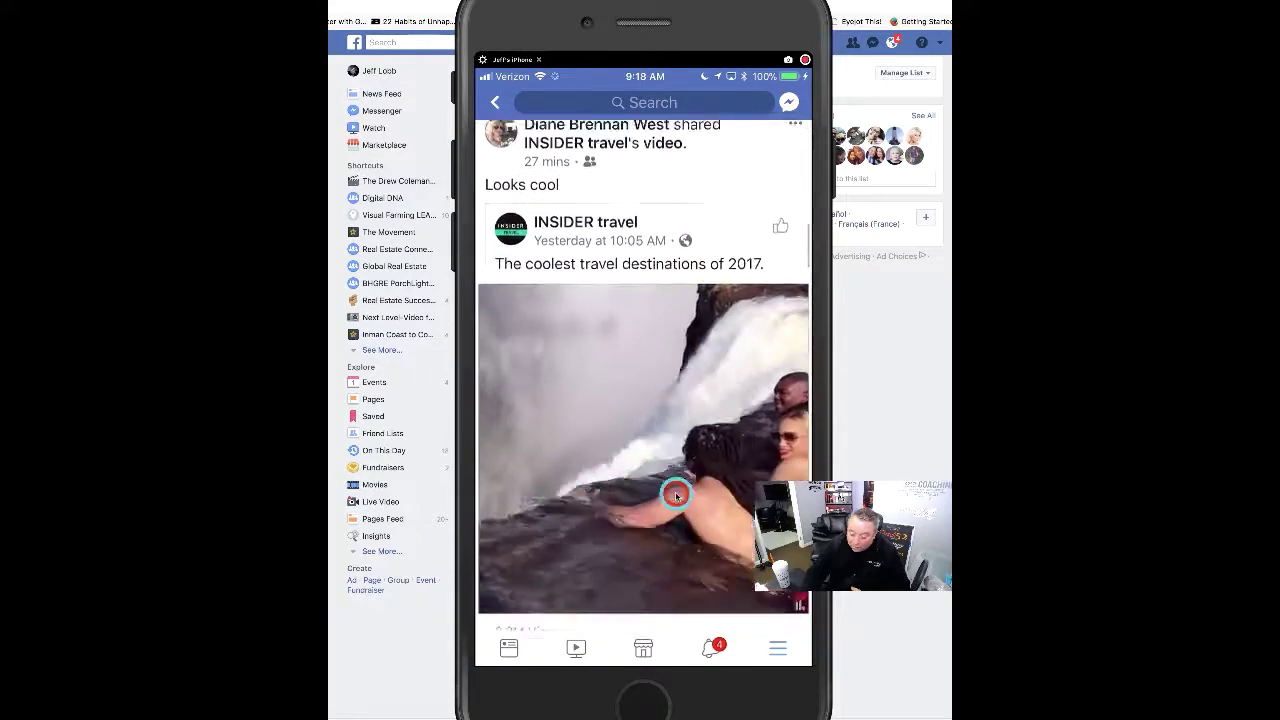
scroll(676, 494, "down", 5)
scroll(676, 494, "down", 8)
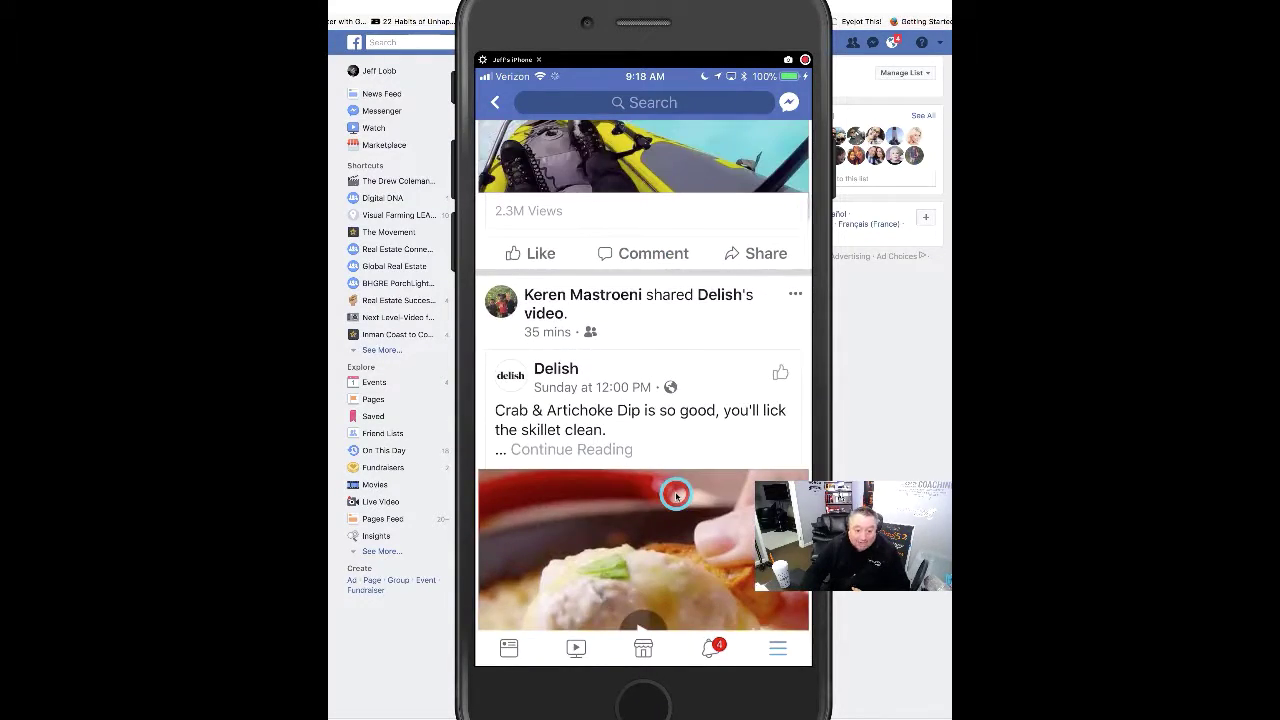
scroll(676, 494, "down", 10)
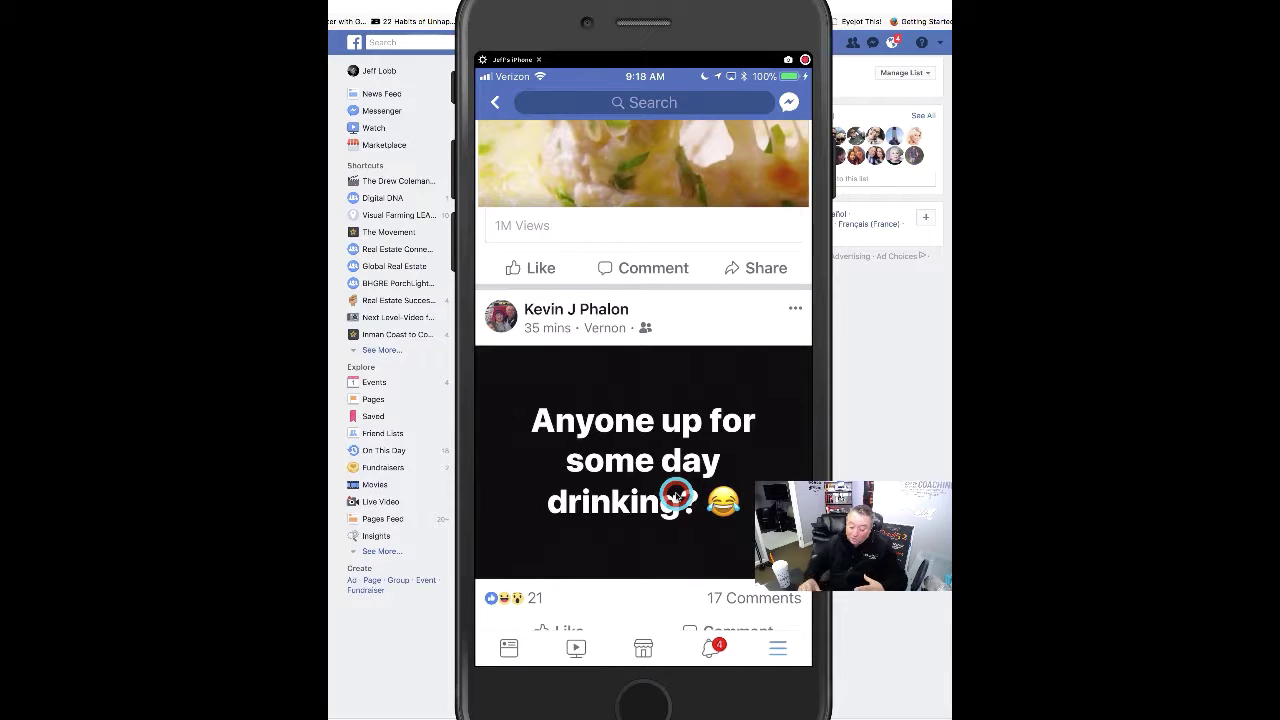
scroll(676, 495, "down", 3)
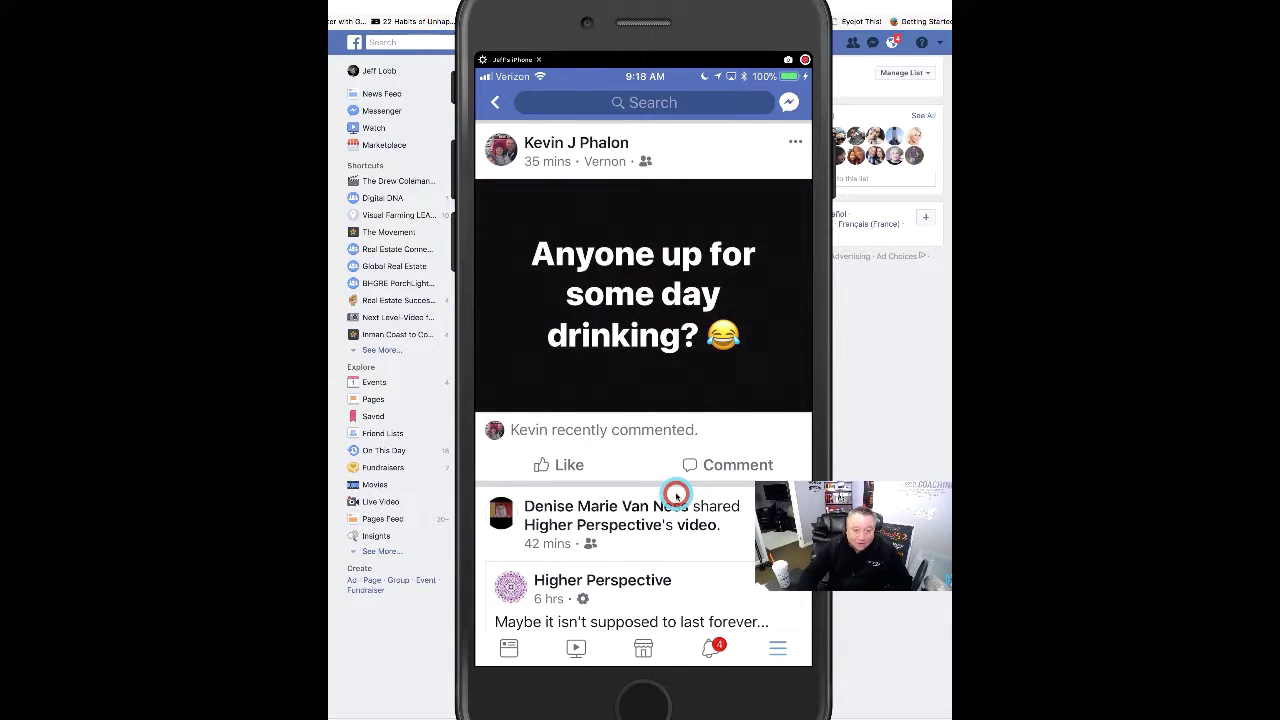
scroll(676, 494, "down", 5)
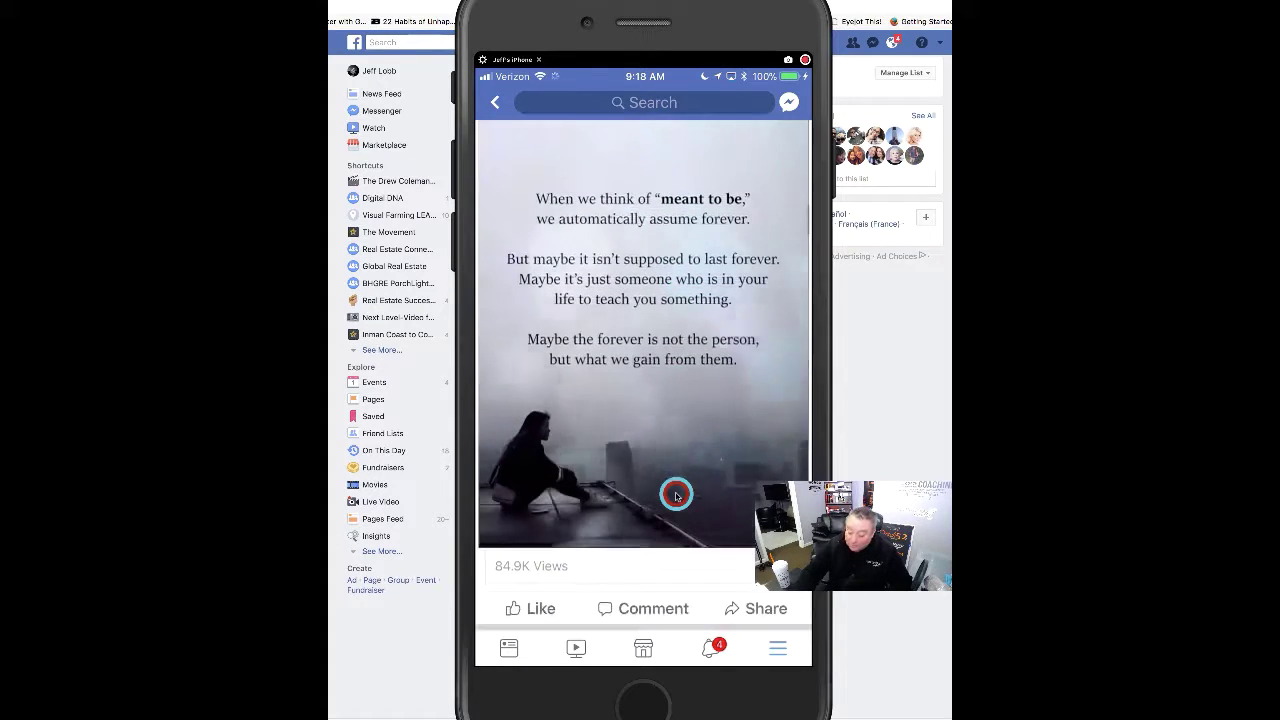
scroll(676, 494, "down", 8)
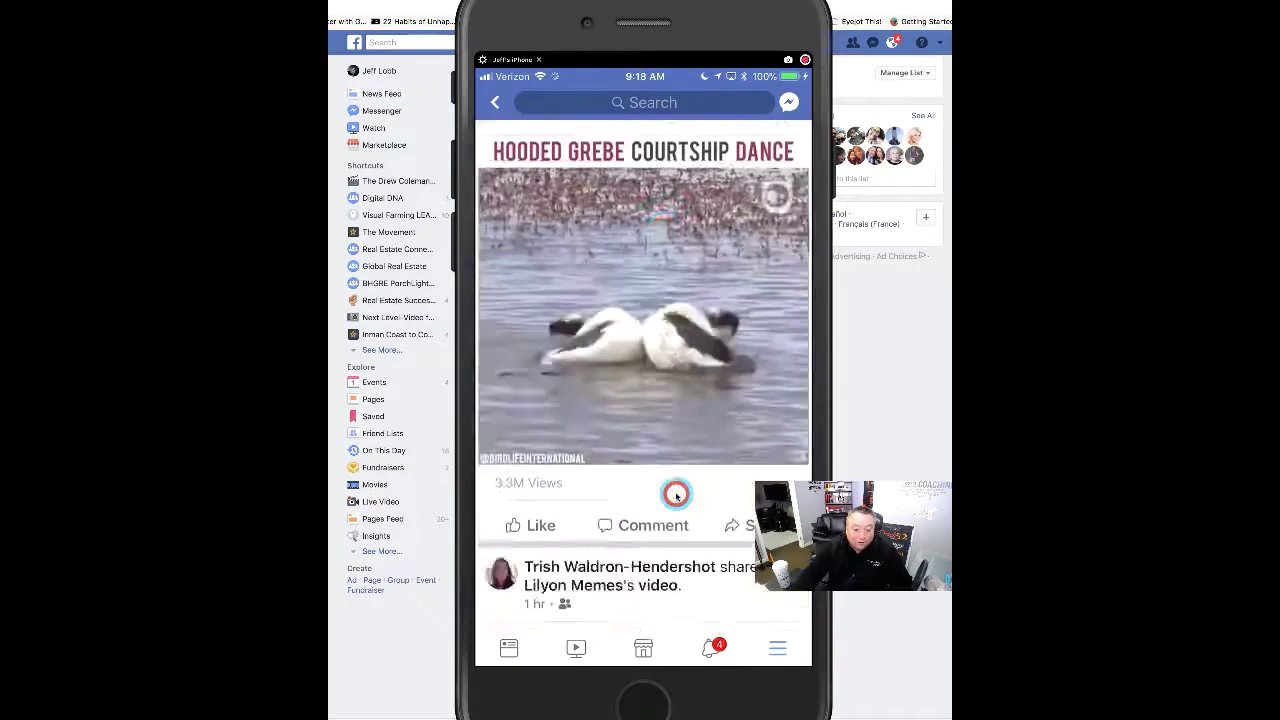
scroll(676, 494, "down", 8)
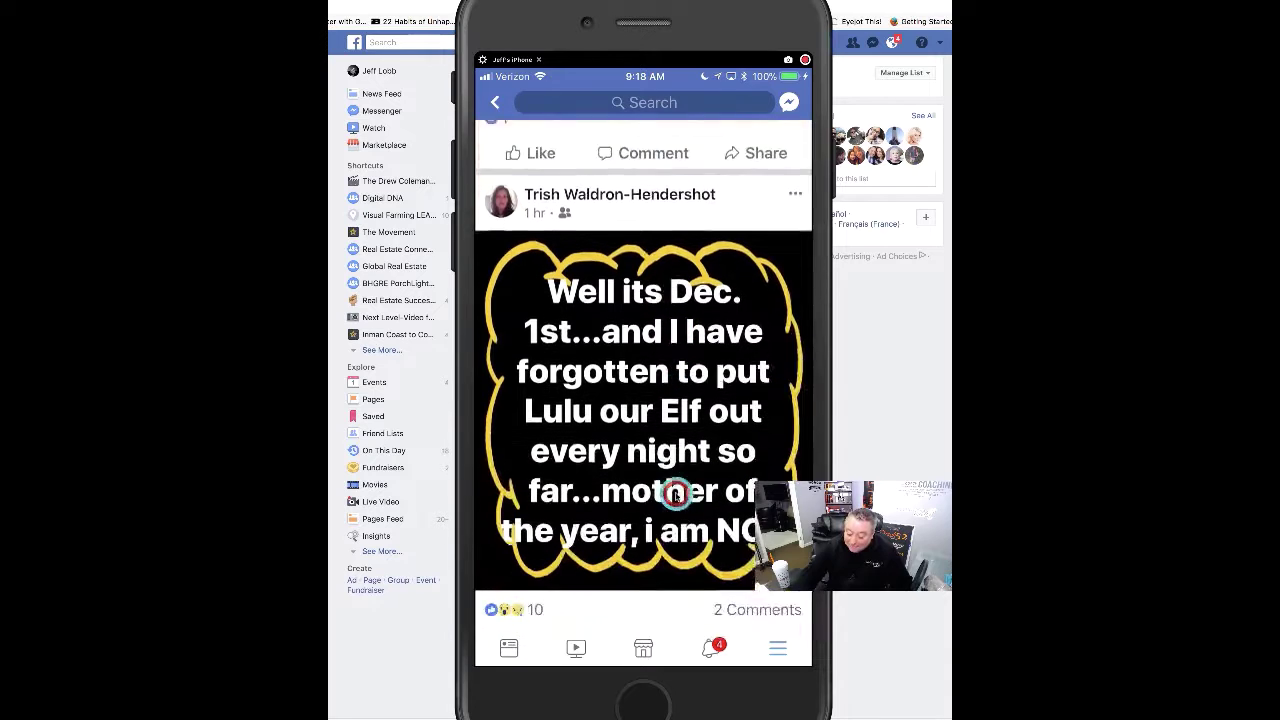
scroll(676, 494, "down", 5)
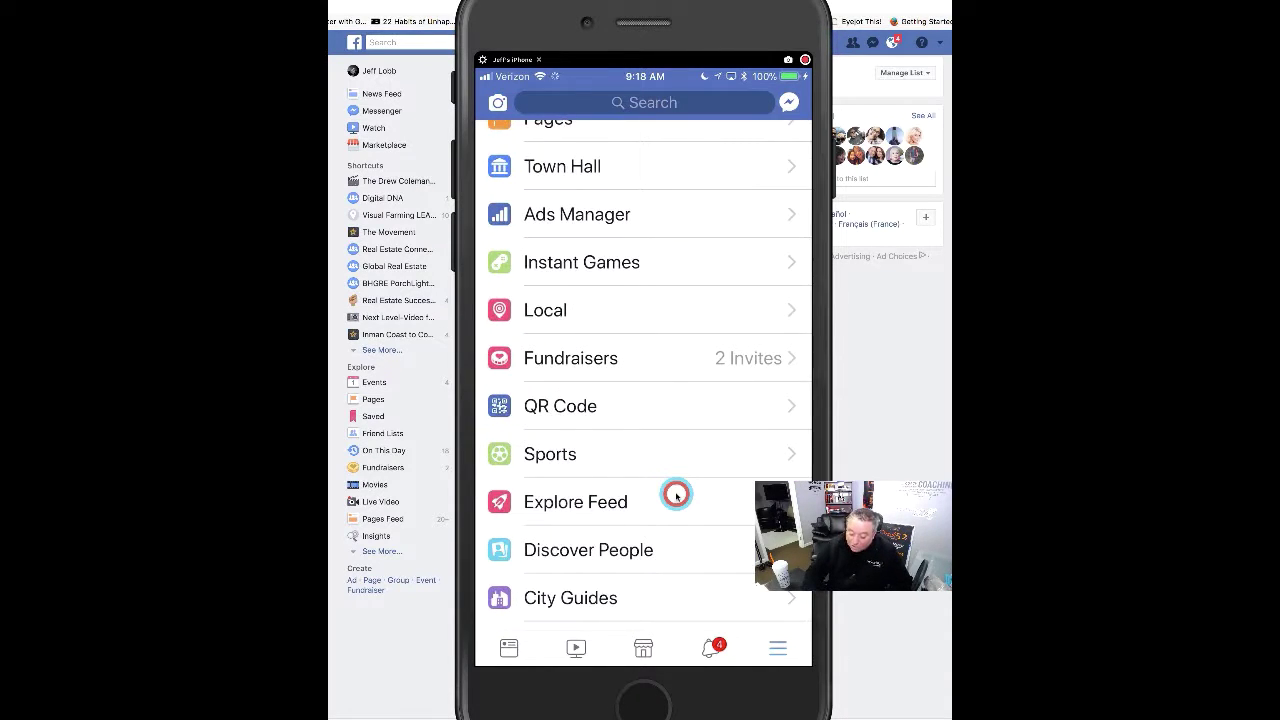
Return to the Facebook app's main menu on the iPhone and locate the Feeds entry.
scroll(676, 494, "up", 2)
scroll(676, 494, "down", 5)
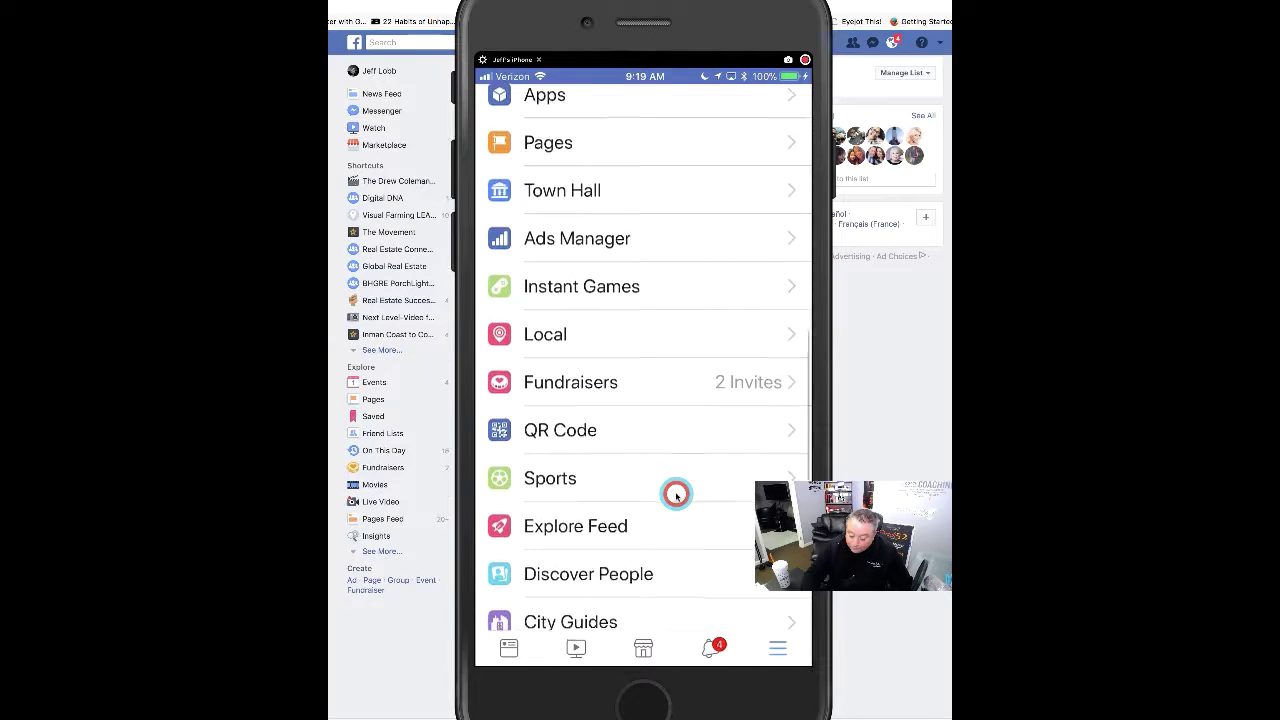
scroll(676, 494, "down", 2)
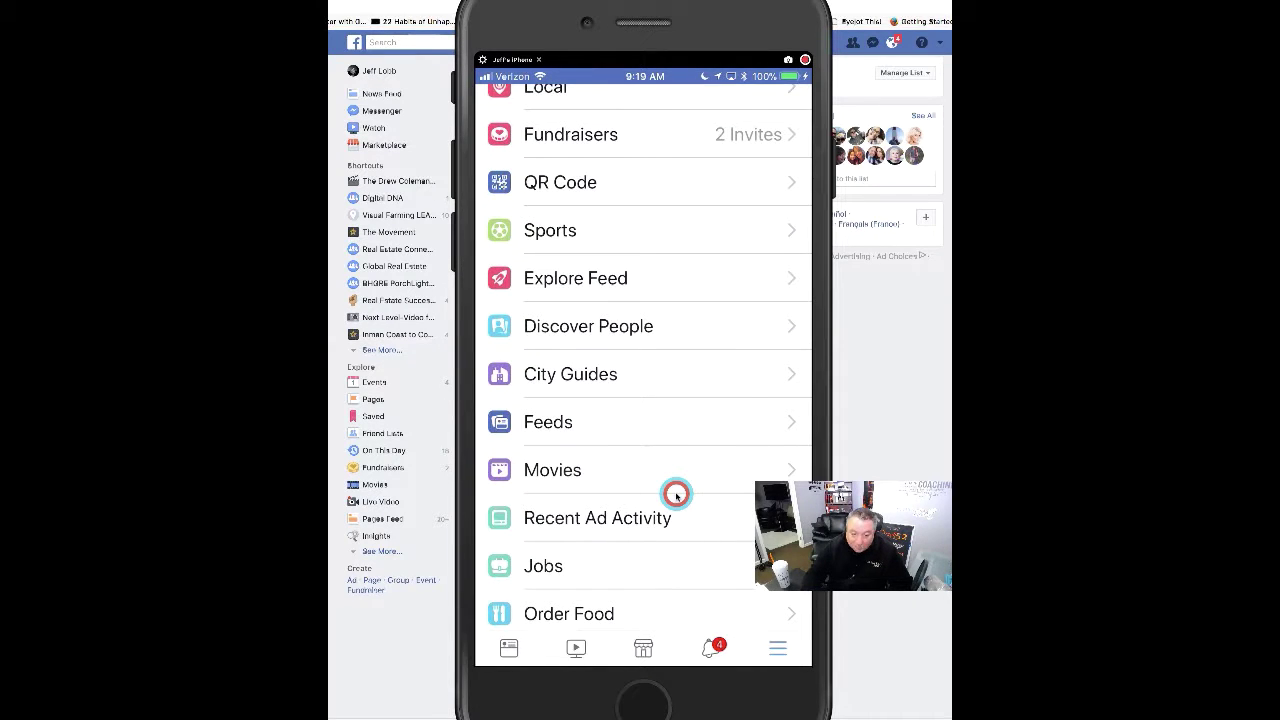
scroll(676, 494, "up", 1)
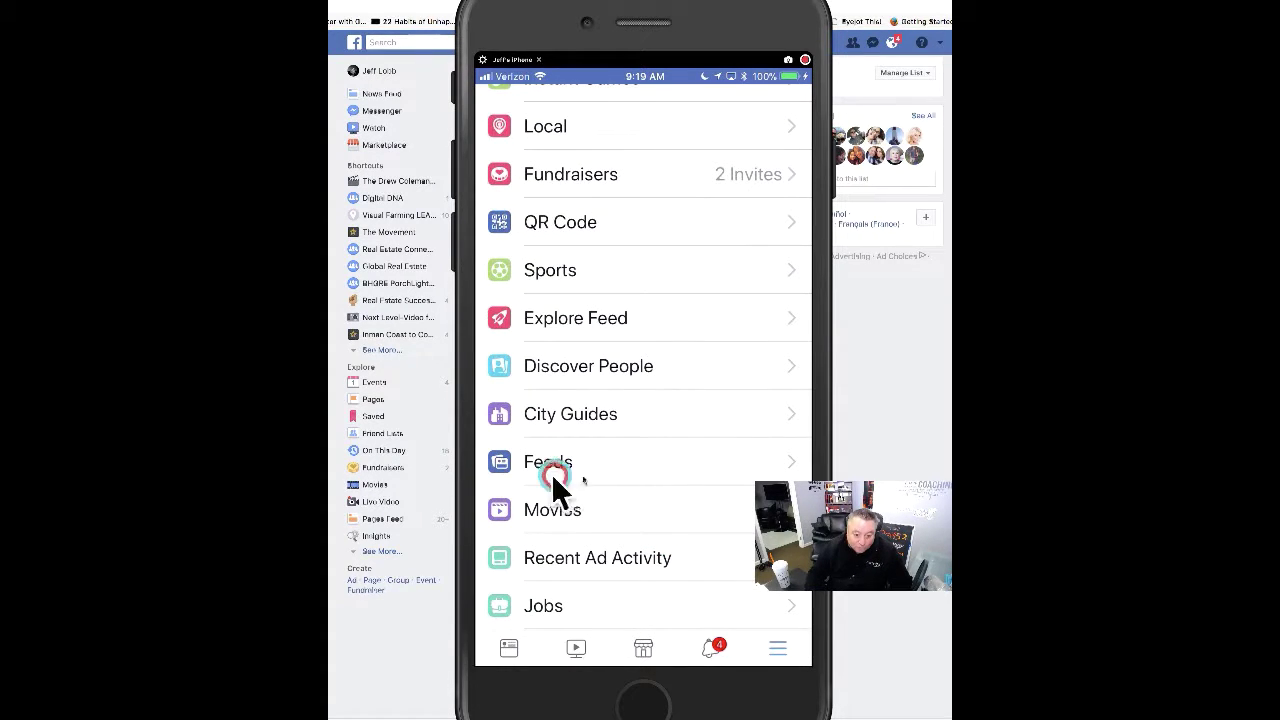